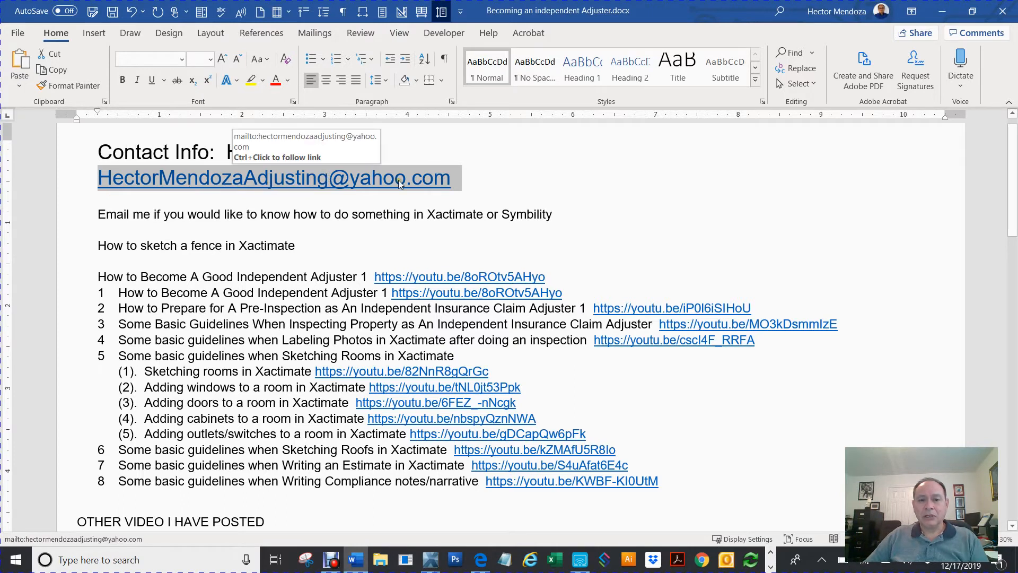
# - Review the document's list of adjusting guides and other posted Xactimate and Symbility videos, including the octagon and mansard roof entries
pyautogui.scroll(-1, 299, 261)
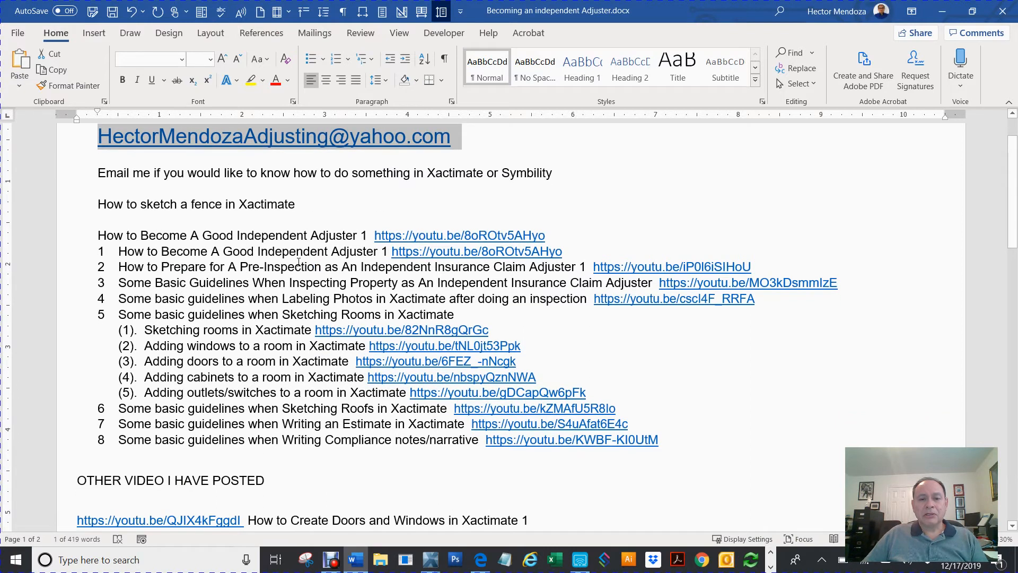
pyautogui.scroll(-1, 299, 262)
pyautogui.moveTo(96, 195); pyautogui.dragTo(669, 402)
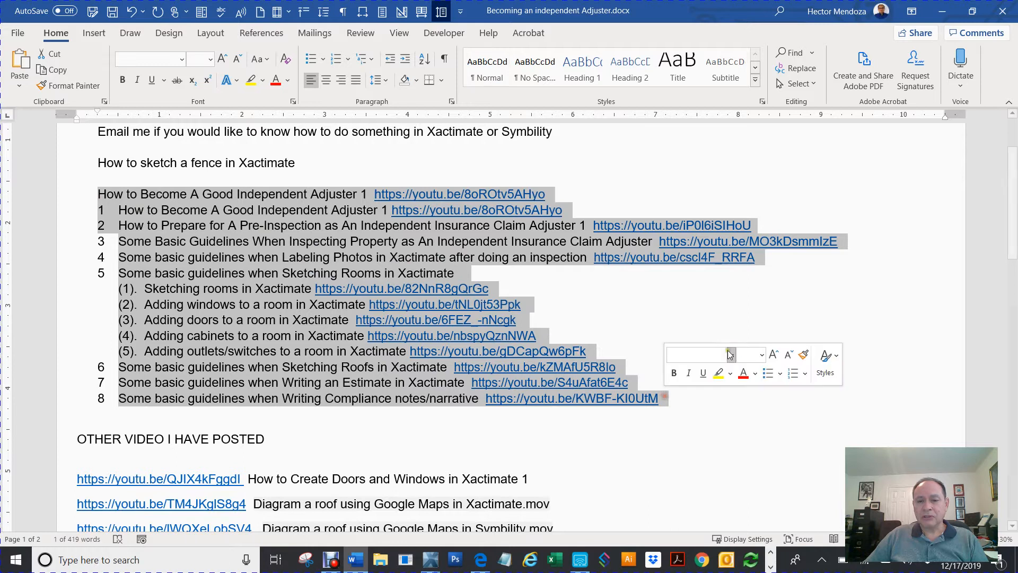
pyautogui.click(126, 197)
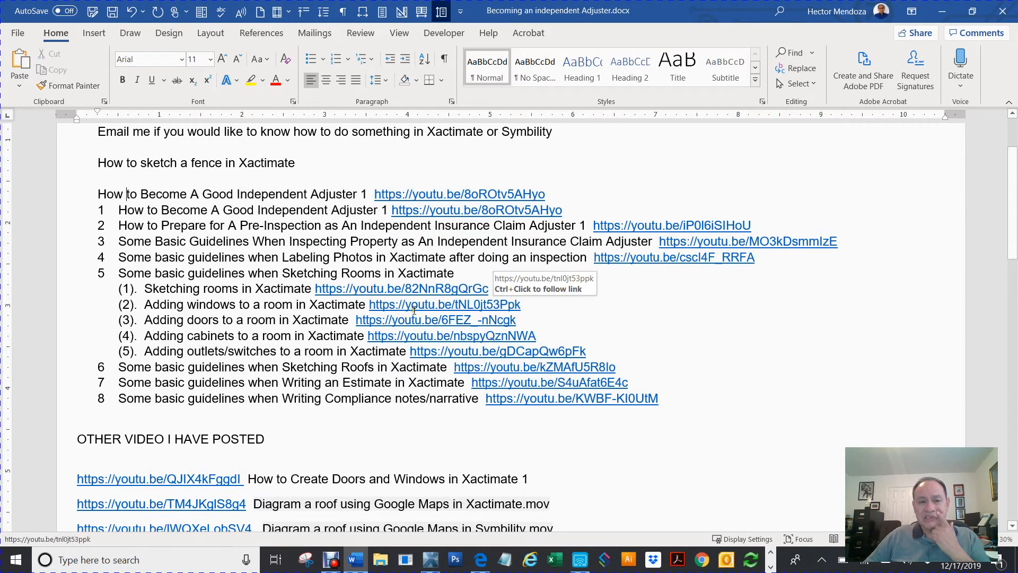
pyautogui.scroll(-2, 113, 294)
pyautogui.scroll(-4, 112, 294)
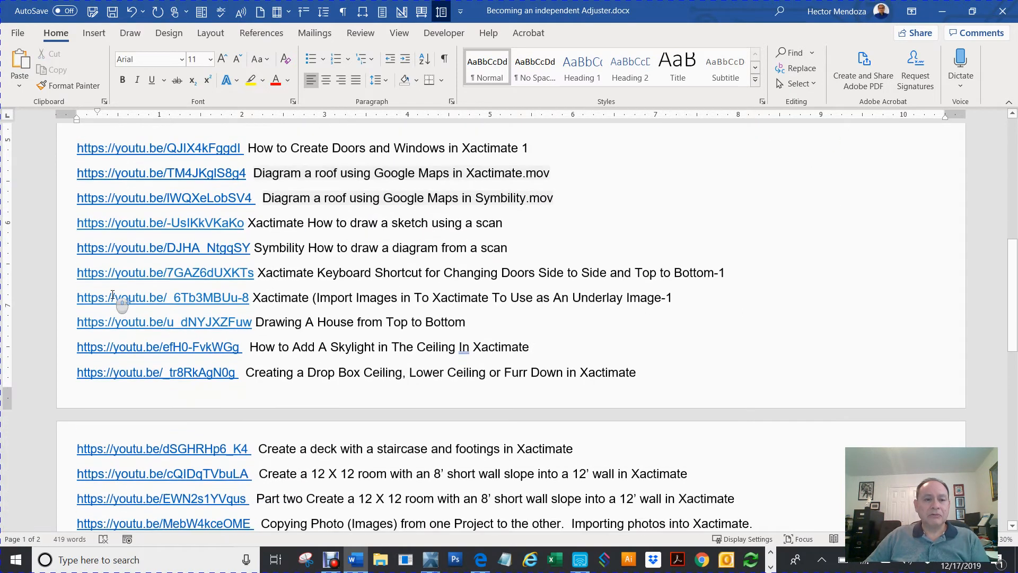
pyautogui.scroll(1, 112, 294)
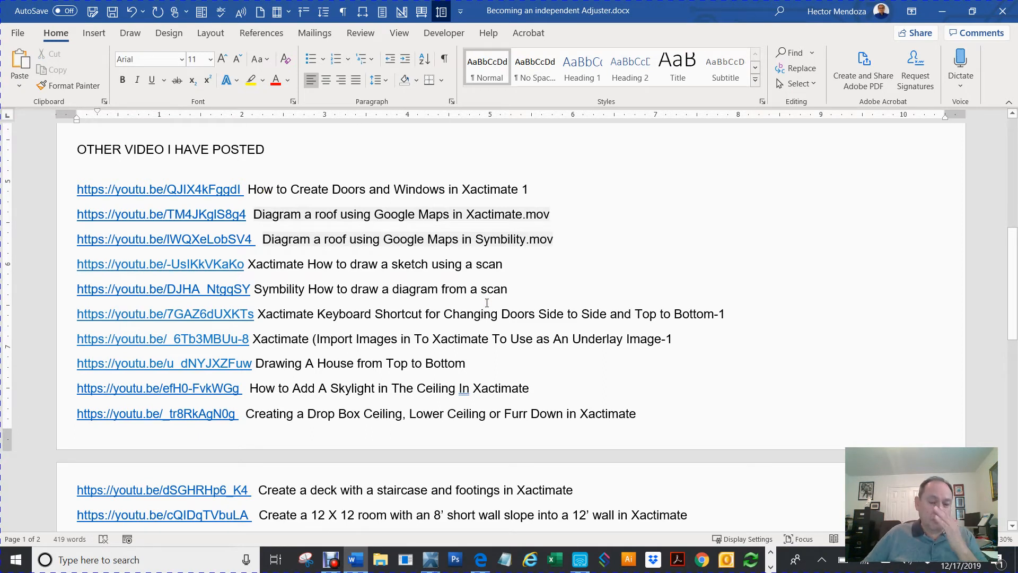
pyautogui.scroll(-4, 410, 290)
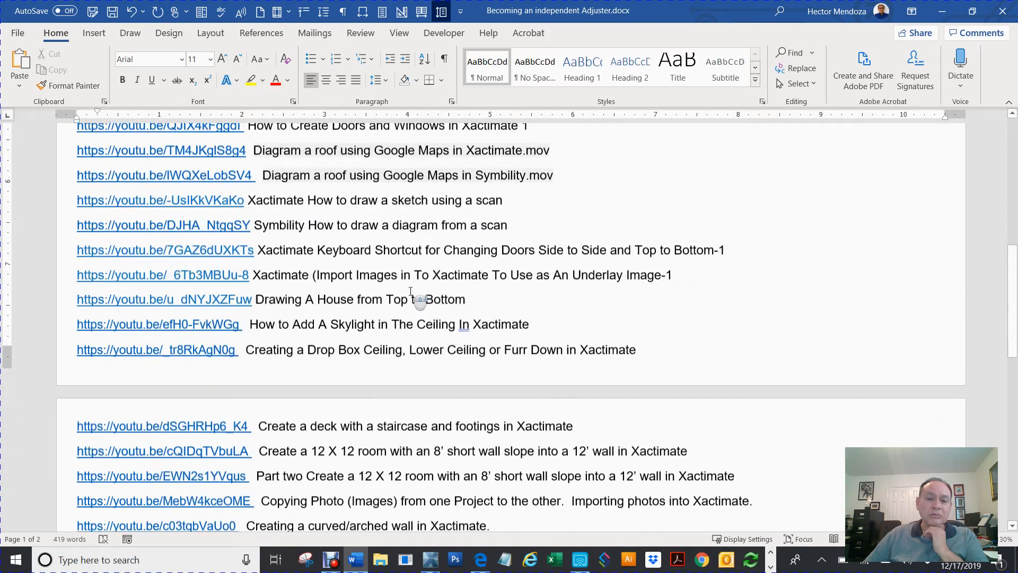
pyautogui.scroll(-2, 409, 288)
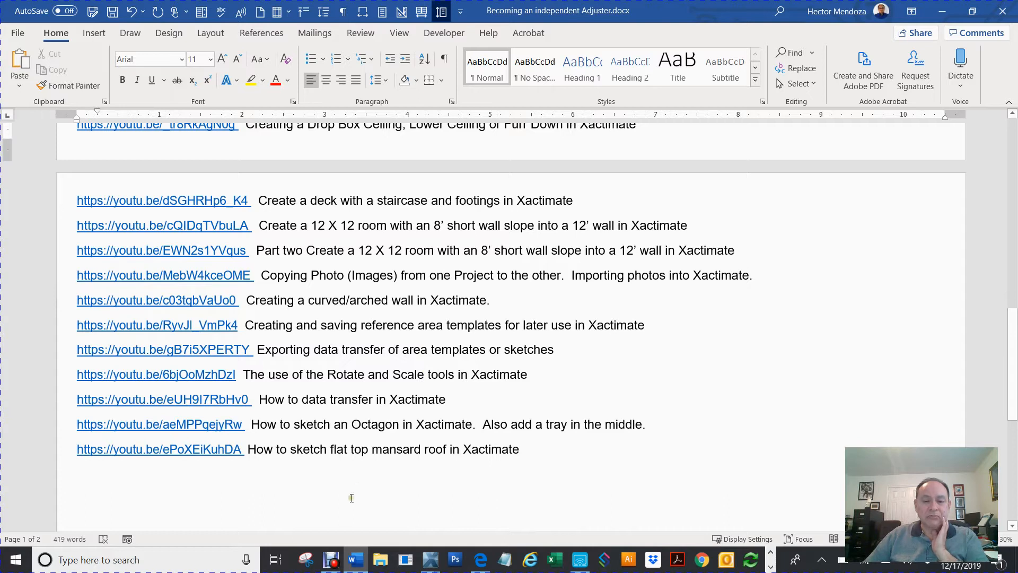
pyautogui.moveTo(334, 427); pyautogui.dragTo(472, 428)
pyautogui.click(392, 468)
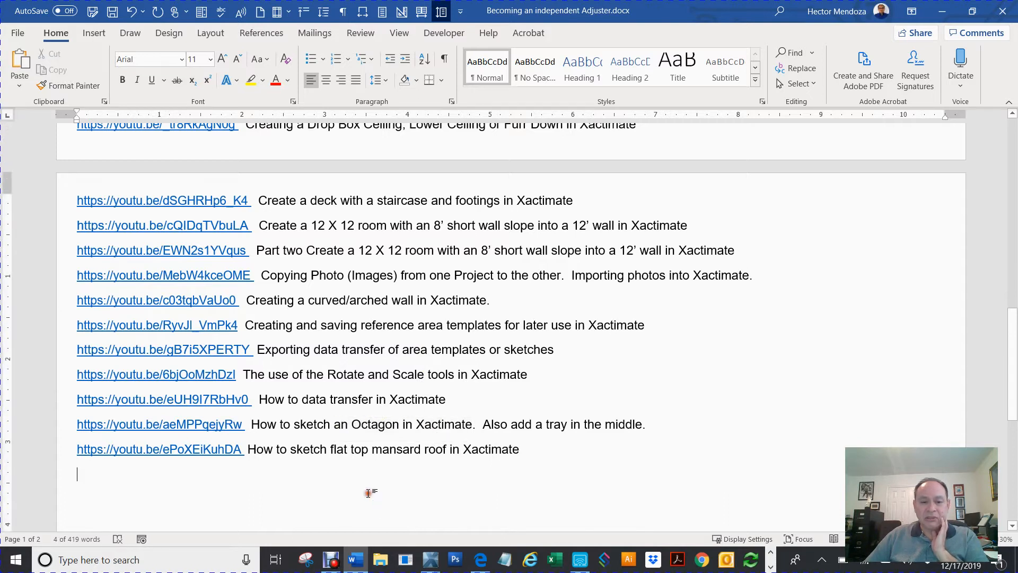
pyautogui.moveTo(343, 452); pyautogui.dragTo(422, 452)
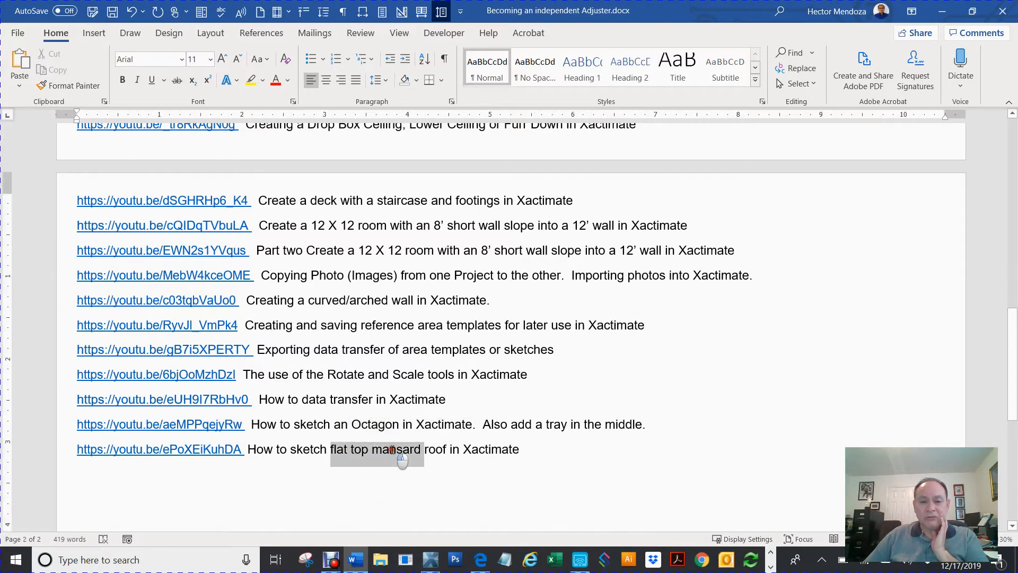
pyautogui.click(389, 450)
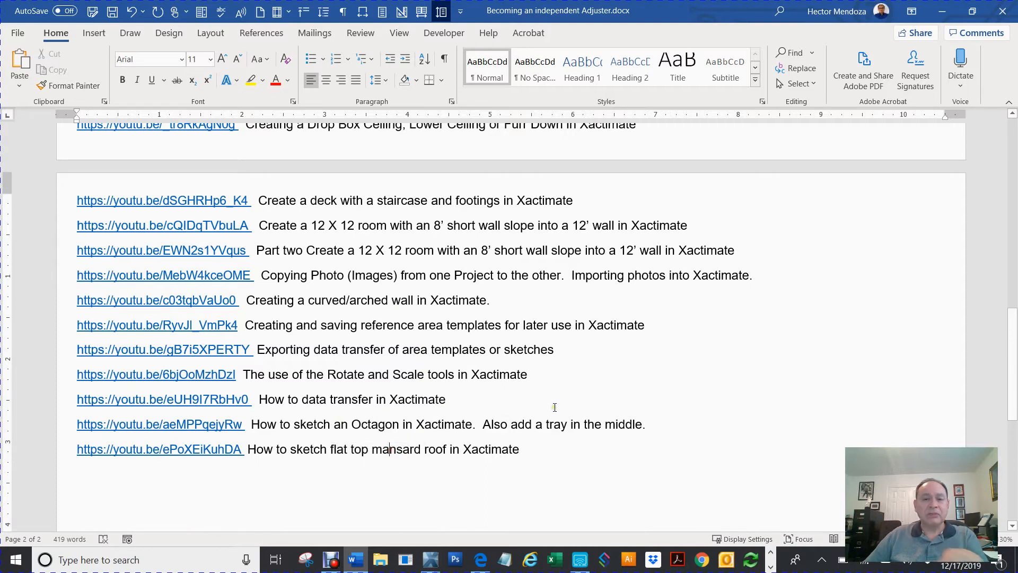
pyautogui.scroll(8, 555, 407)
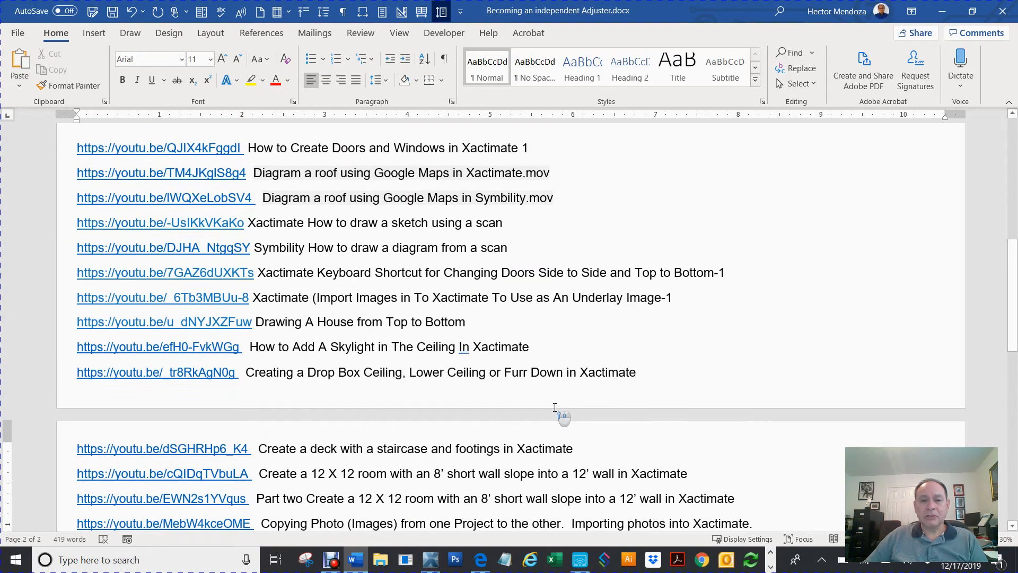
pyautogui.scroll(3, 555, 407)
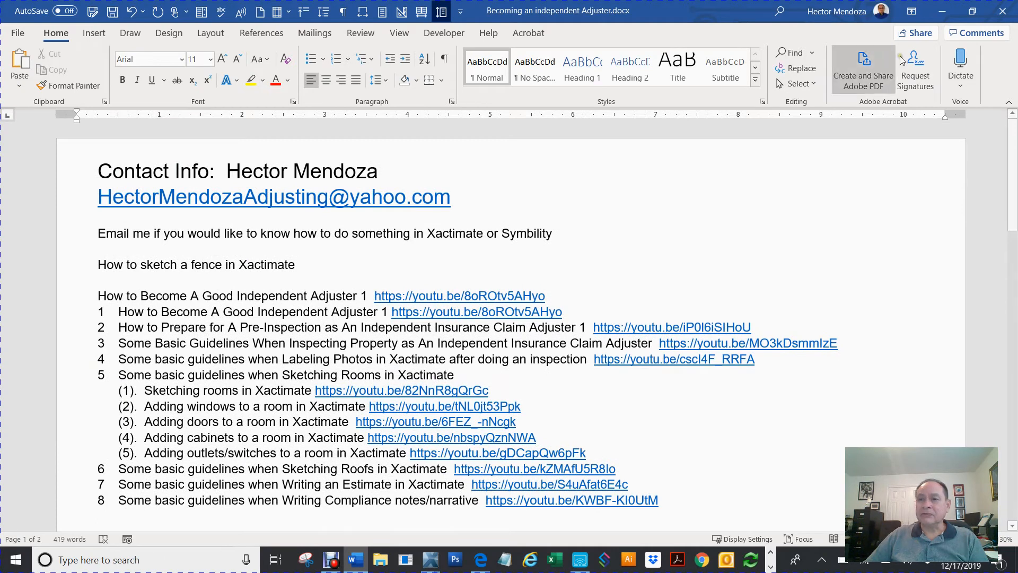
# - Switch to Xactimate and inspect the house and its surrounding fence in the 3D view from several angles
pyautogui.click(940, 11)
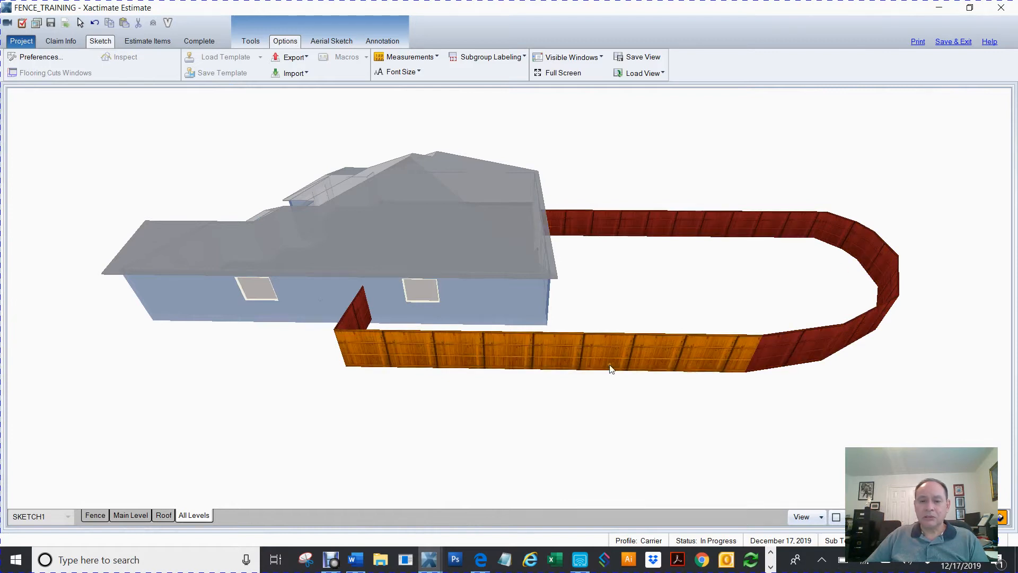
pyautogui.moveTo(387, 380); pyautogui.dragTo(399, 428)
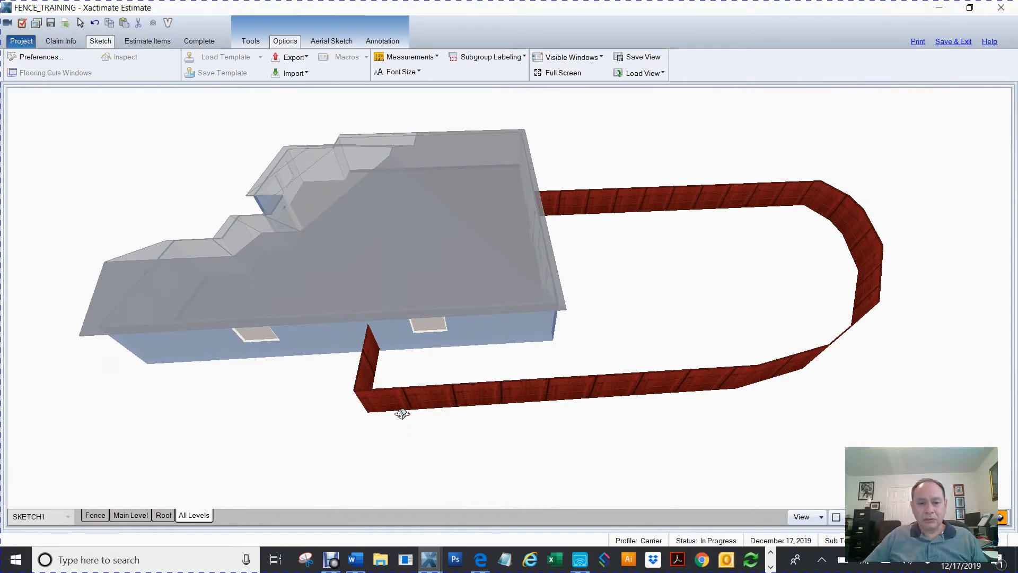
pyautogui.scroll(-5, 403, 413)
pyautogui.moveTo(522, 402); pyautogui.dragTo(465, 391)
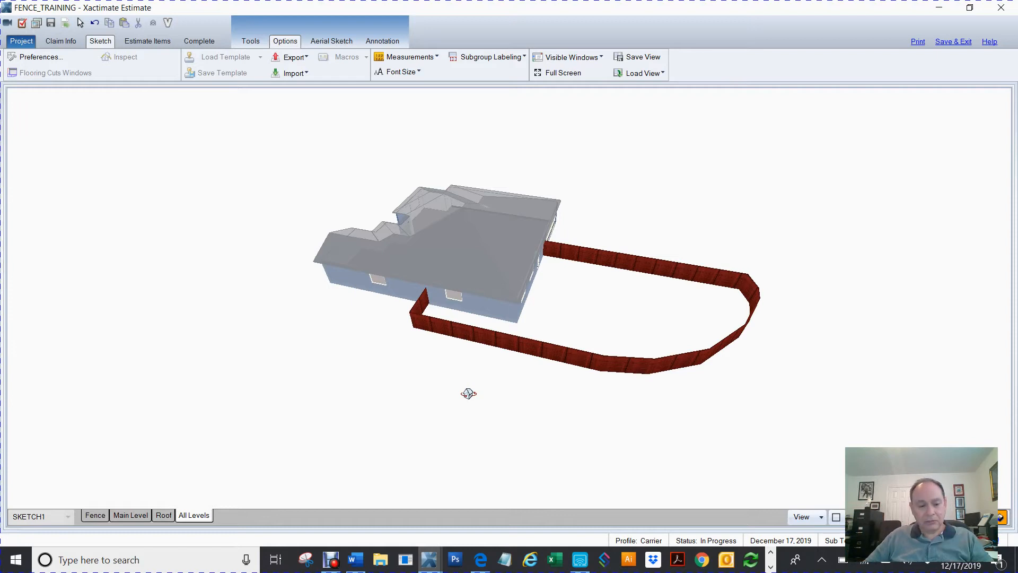
# - Return to the 2D plan and compare the Fence level's outline with the dwelling and aerial image on the Main Level
pyautogui.press('F9')
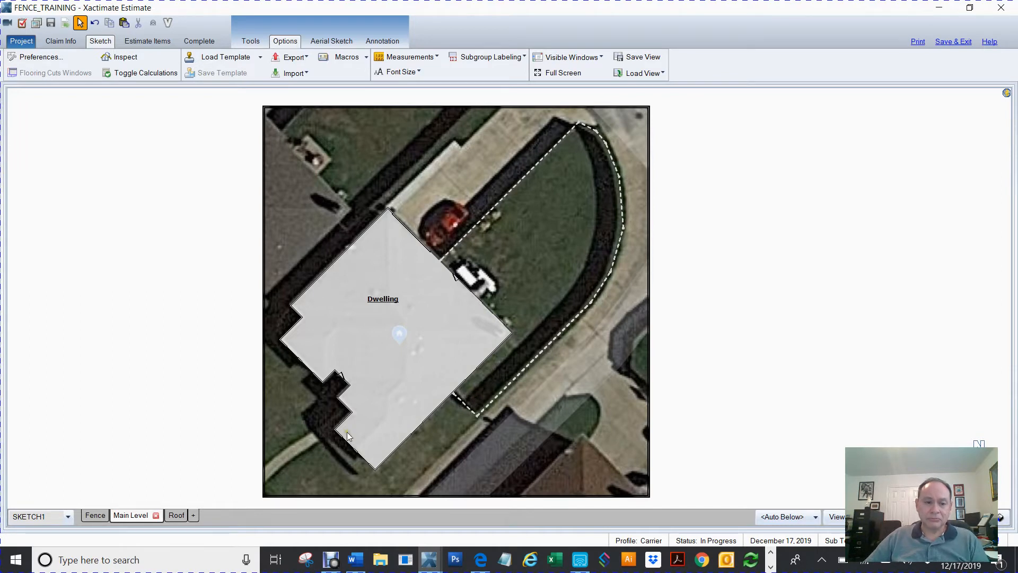
pyautogui.click(101, 516)
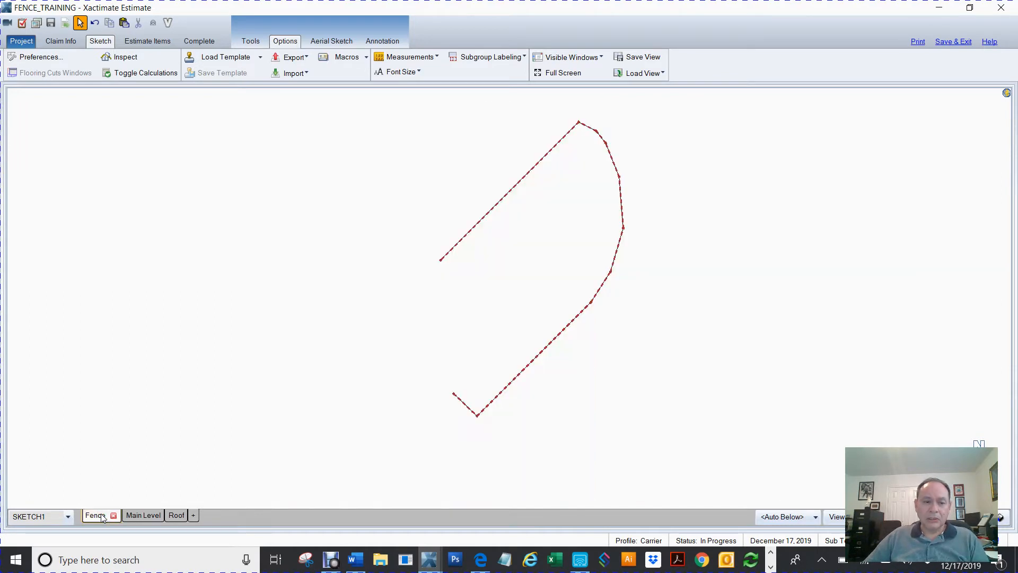
pyautogui.click(144, 516)
pyautogui.click(502, 200)
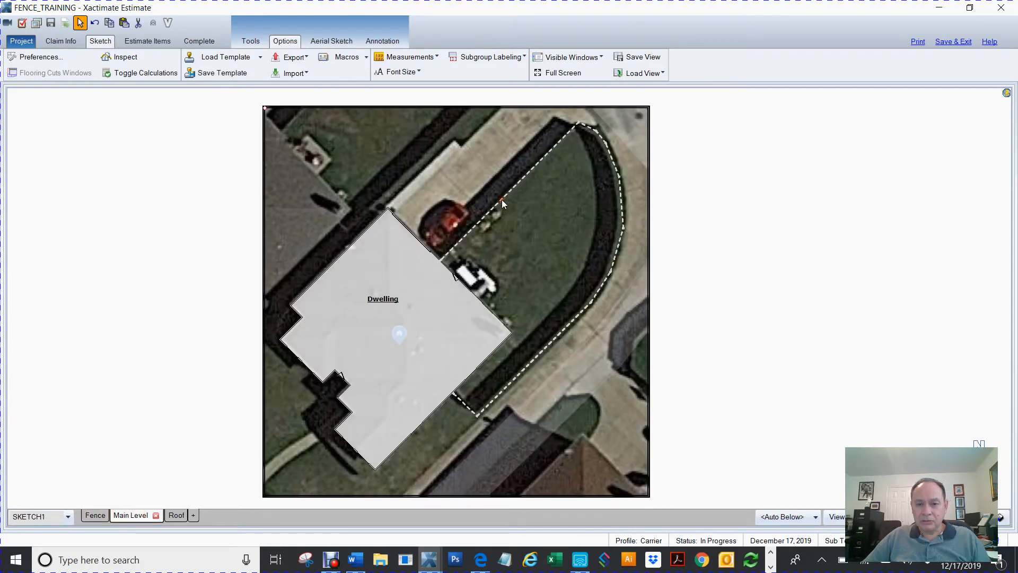
pyautogui.moveTo(770, 388); pyautogui.dragTo(501, 129)
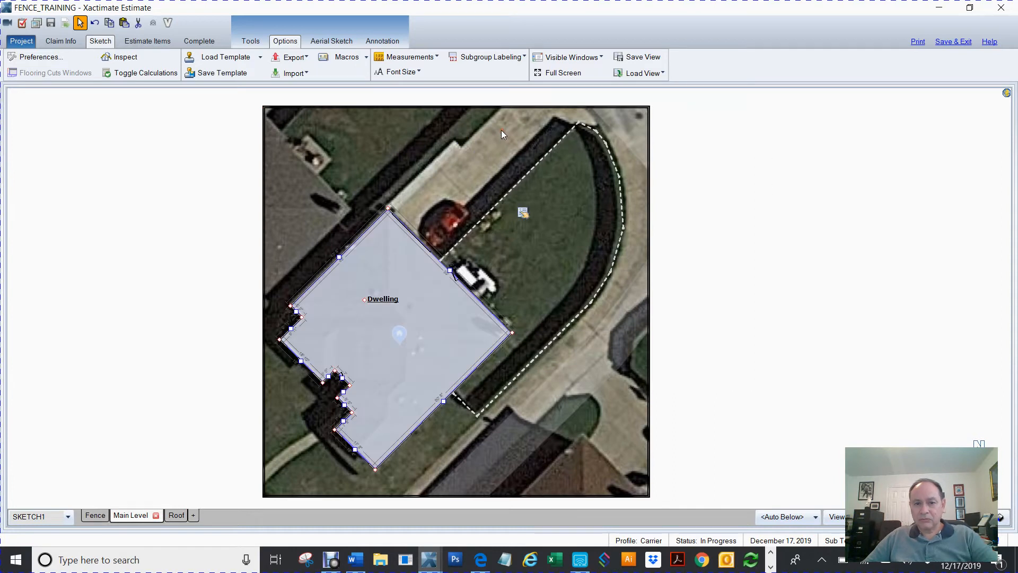
pyautogui.click(857, 334)
pyautogui.click(581, 314)
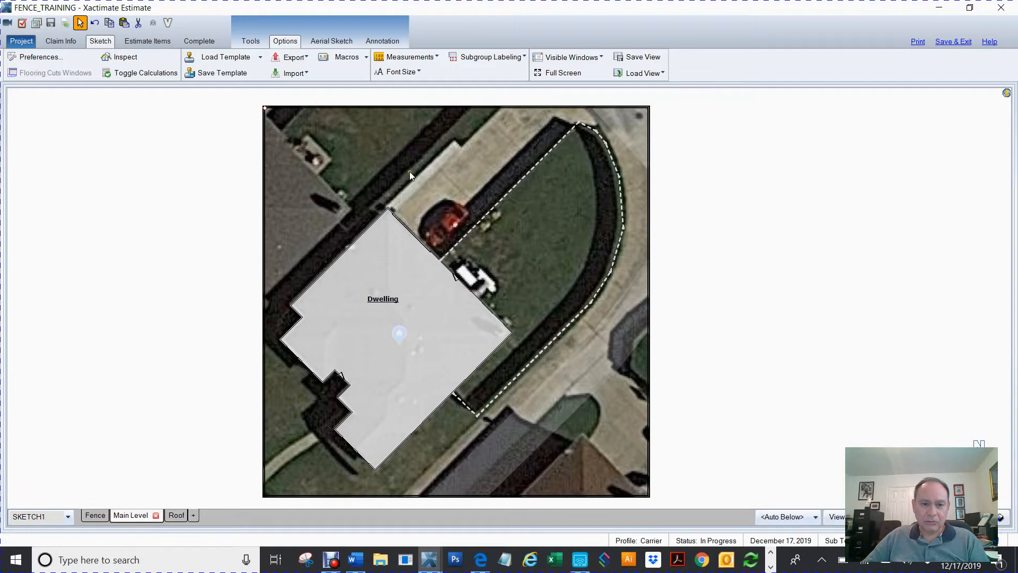
# - Delete all of the existing fence segments from the Fence level
pyautogui.click(96, 516)
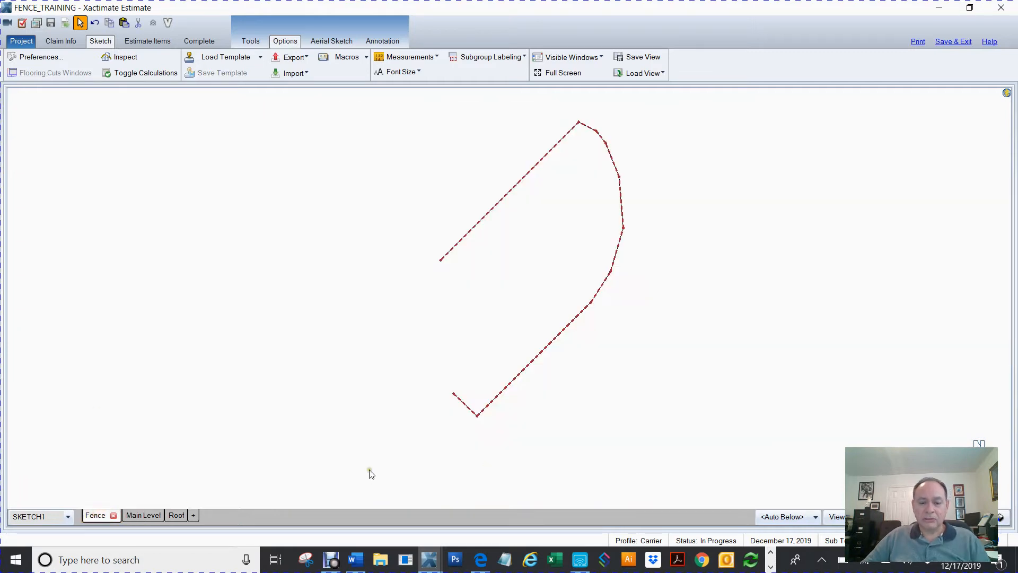
pyautogui.moveTo(358, 462); pyautogui.dragTo(726, 111)
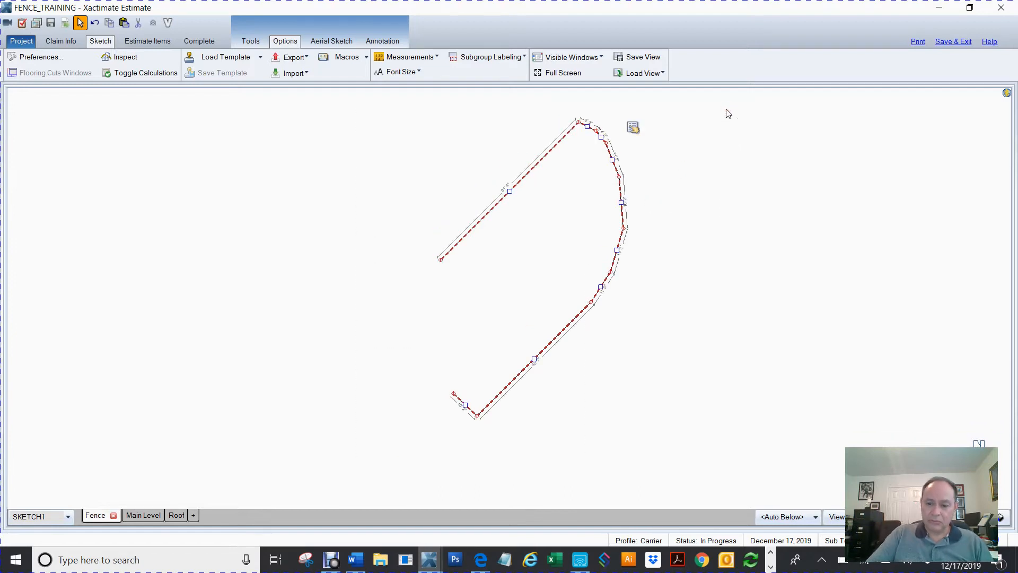
pyautogui.press('Delete')
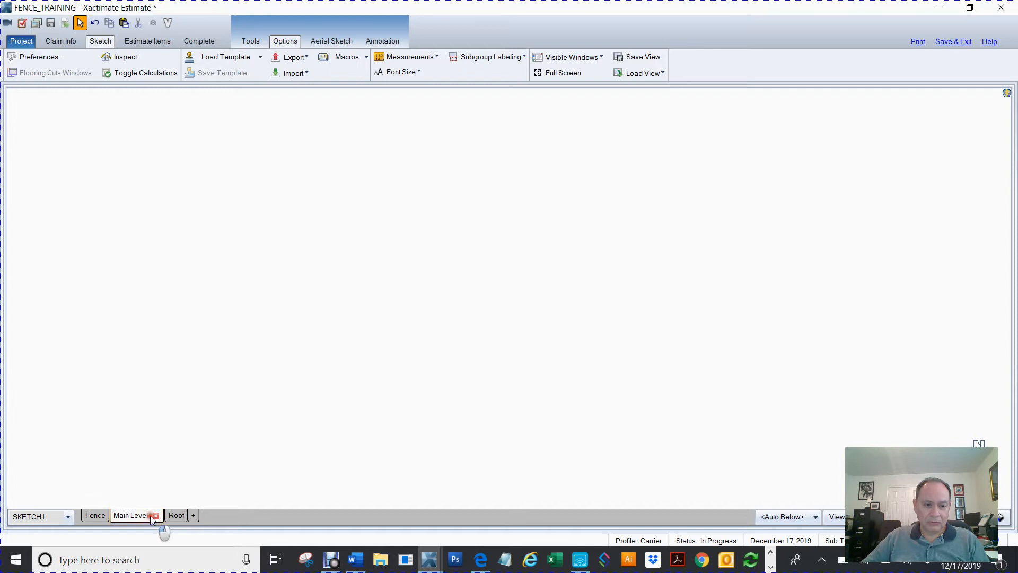
# - Check the Main Level plan and the 3D view of all levels without the fence, then return to the plan
pyautogui.click(150, 516)
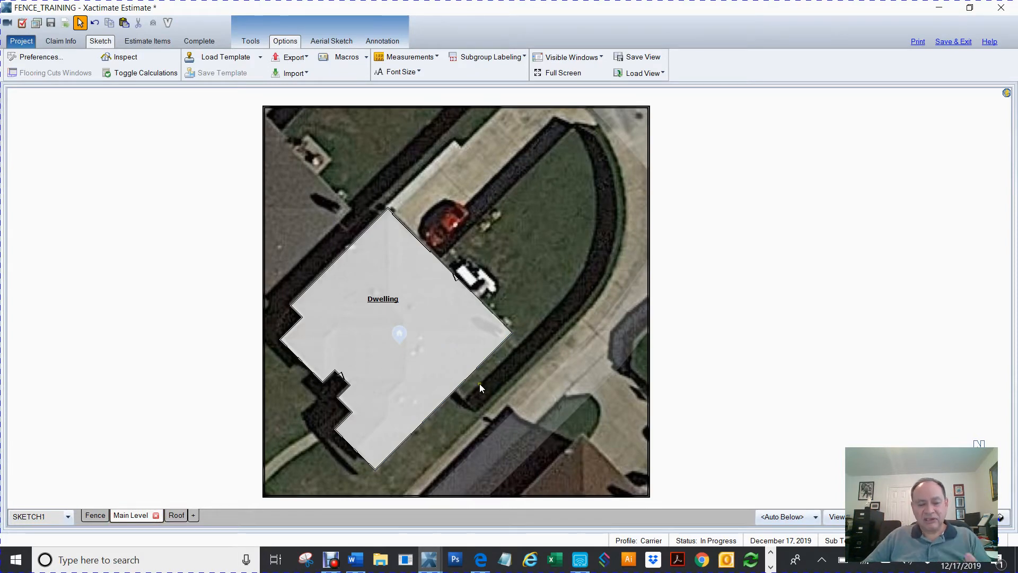
pyautogui.click(179, 515)
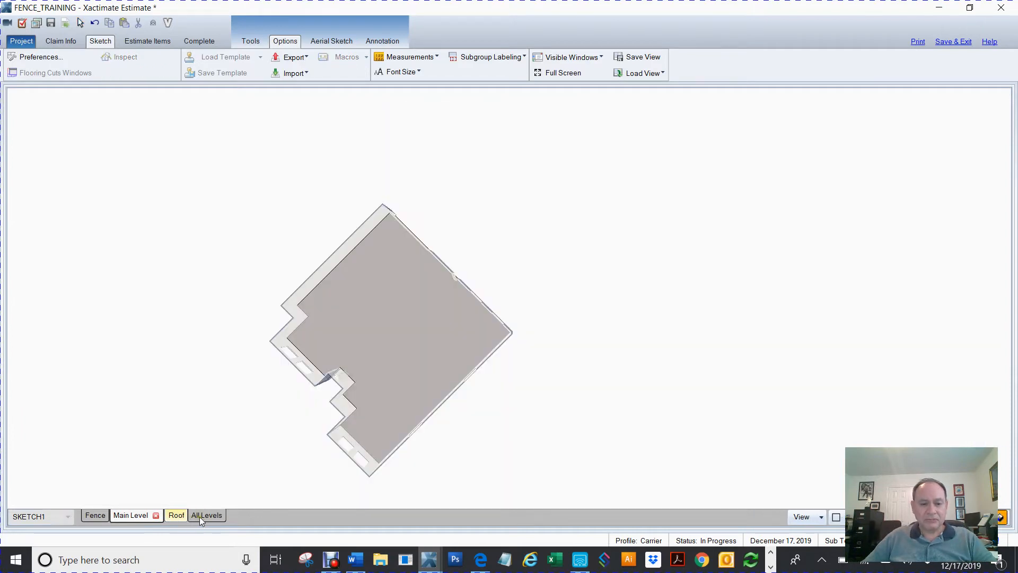
pyautogui.click(207, 514)
pyautogui.moveTo(602, 420); pyautogui.dragTo(656, 313)
pyautogui.press('Escape')
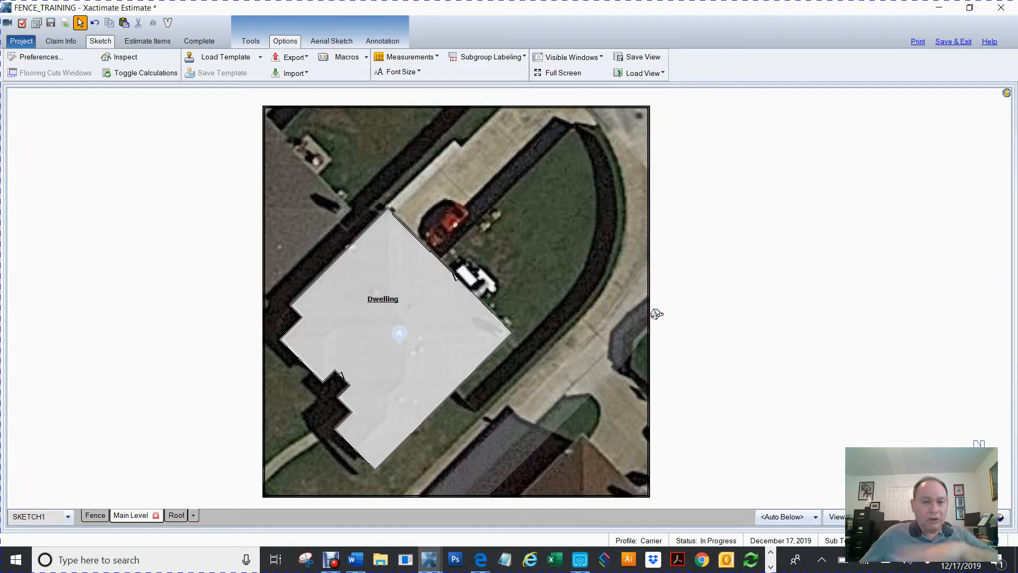
# - Set the Fence level's underlay to Main Level
pyautogui.click(93, 515)
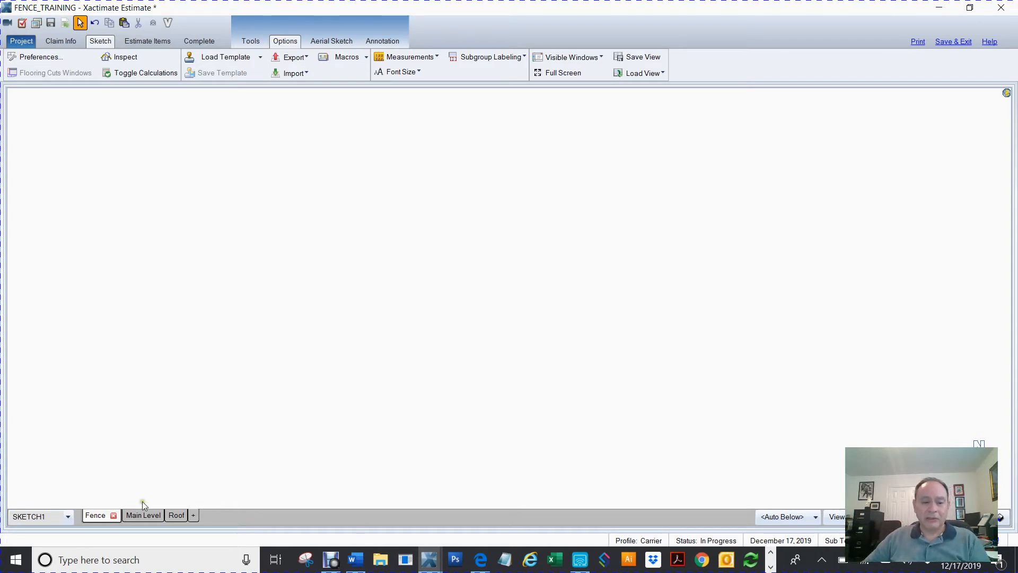
pyautogui.click(815, 517)
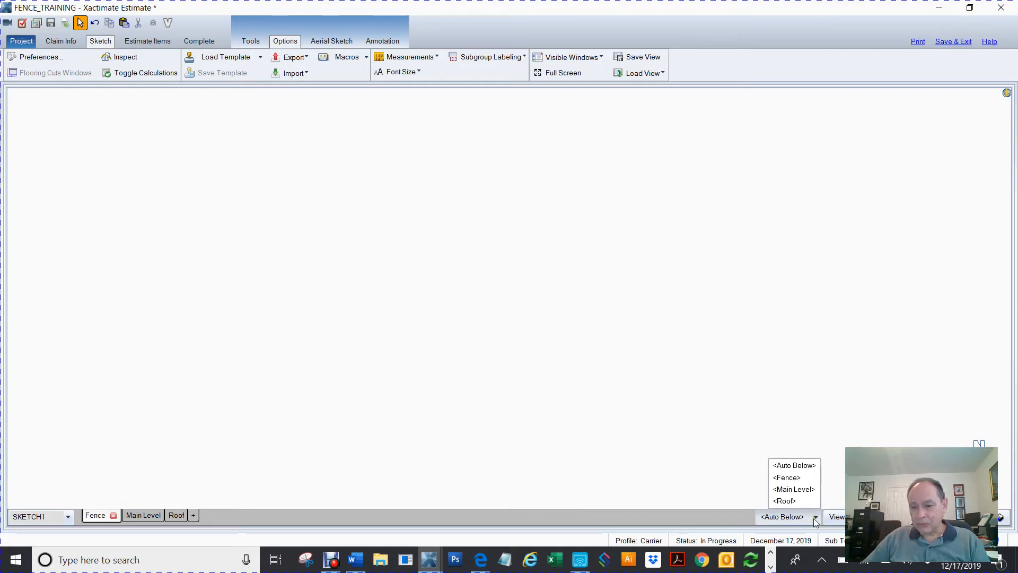
pyautogui.click(794, 490)
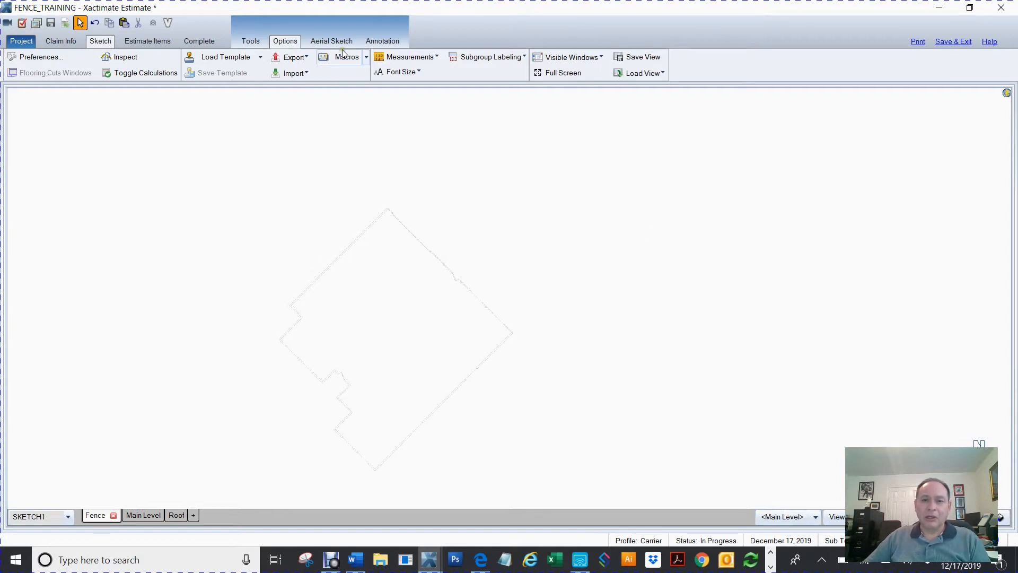
# - Copy the aerial image from the Main Level underlay onto the Fence level
pyautogui.click(251, 41)
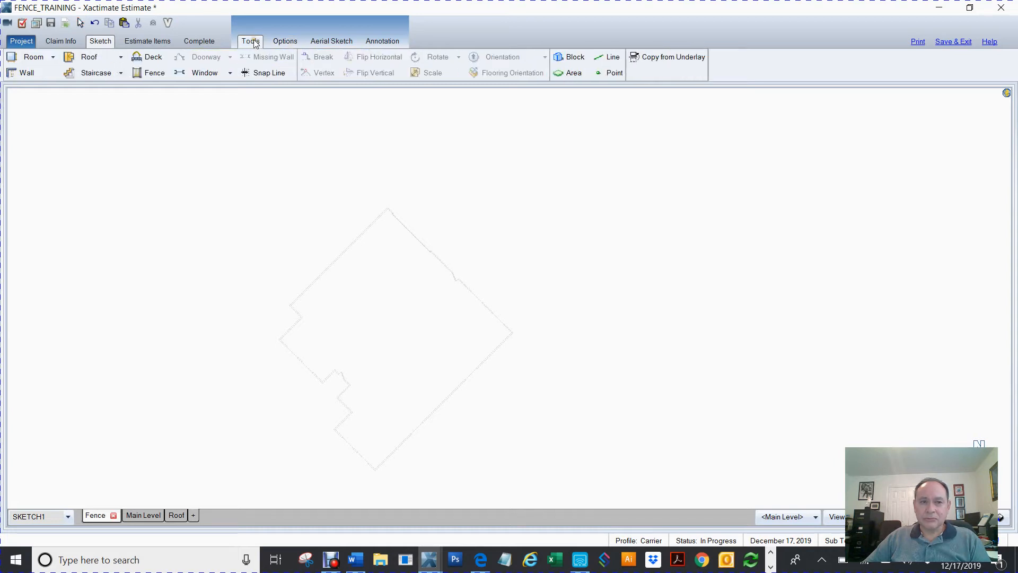
pyautogui.click(667, 59)
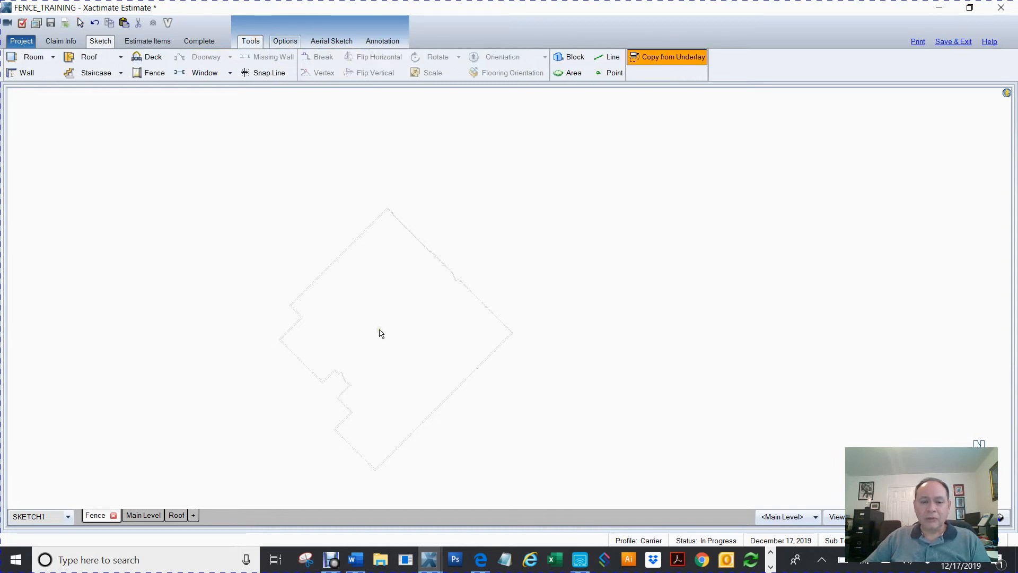
pyautogui.click(310, 255)
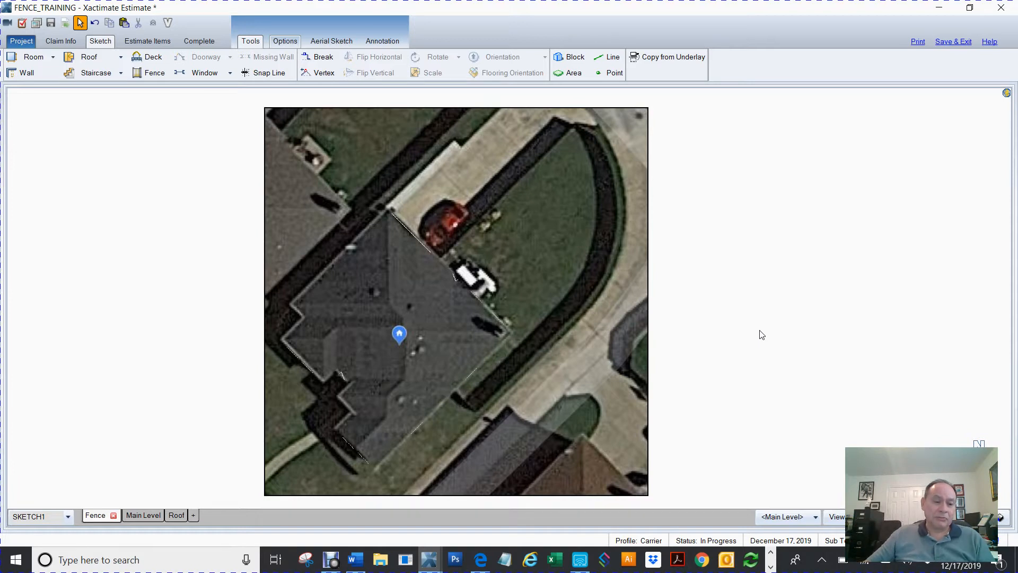
# - Compare the Main Level with the Fence level, then leave the full-screen sketch view on the Fence level
pyautogui.click(136, 518)
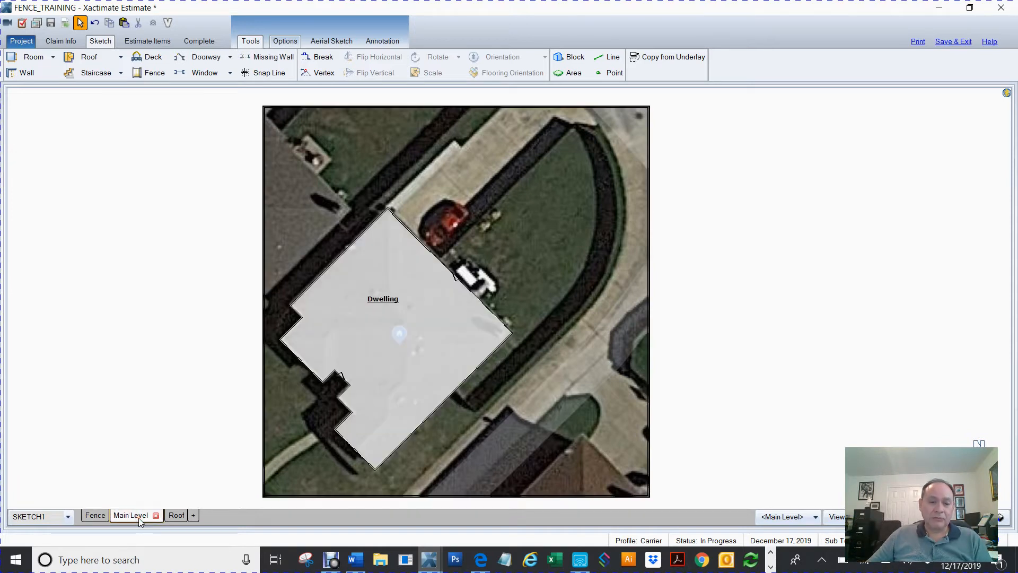
pyautogui.click(91, 521)
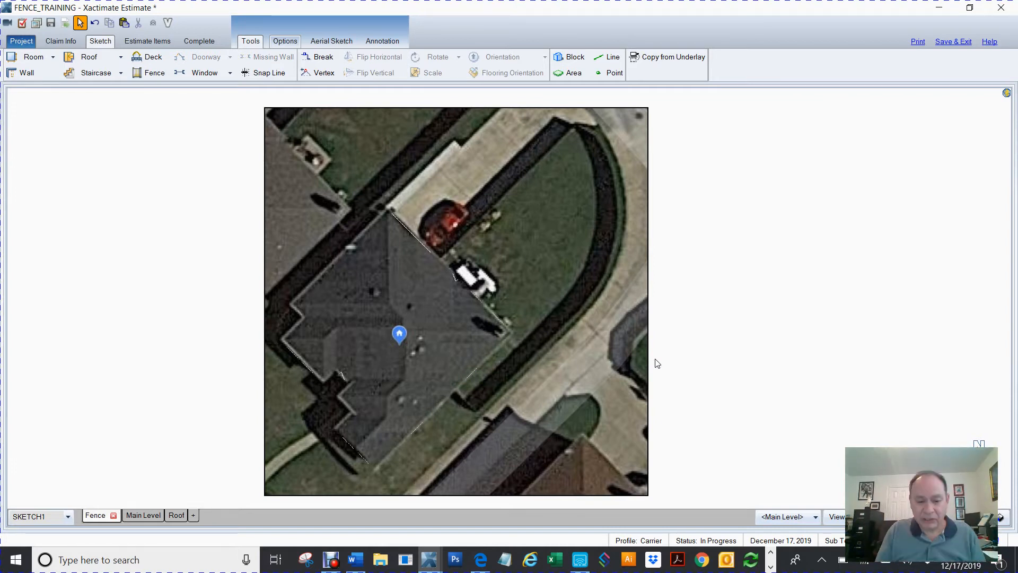
pyautogui.press('F9')
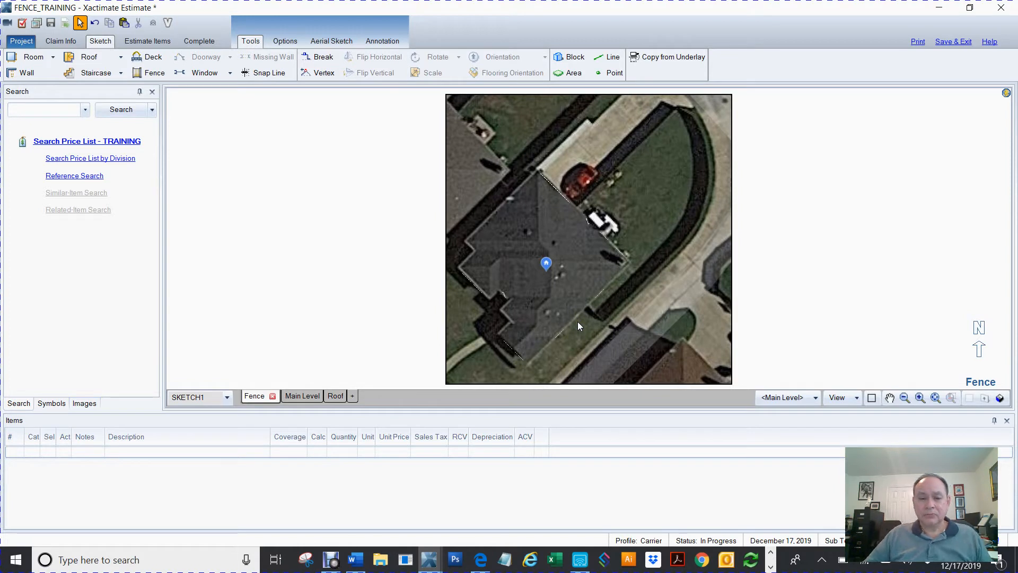
# - Expand the sketch view and examine the fence line on the aerial image, down to where it meets the house's southeast wall
pyautogui.press('F11')
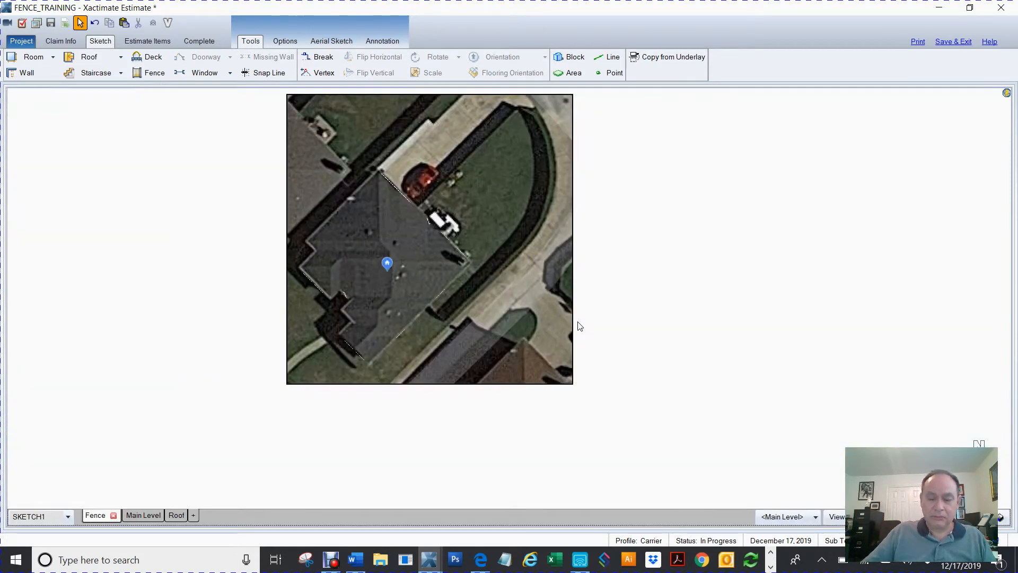
pyautogui.click(530, 302)
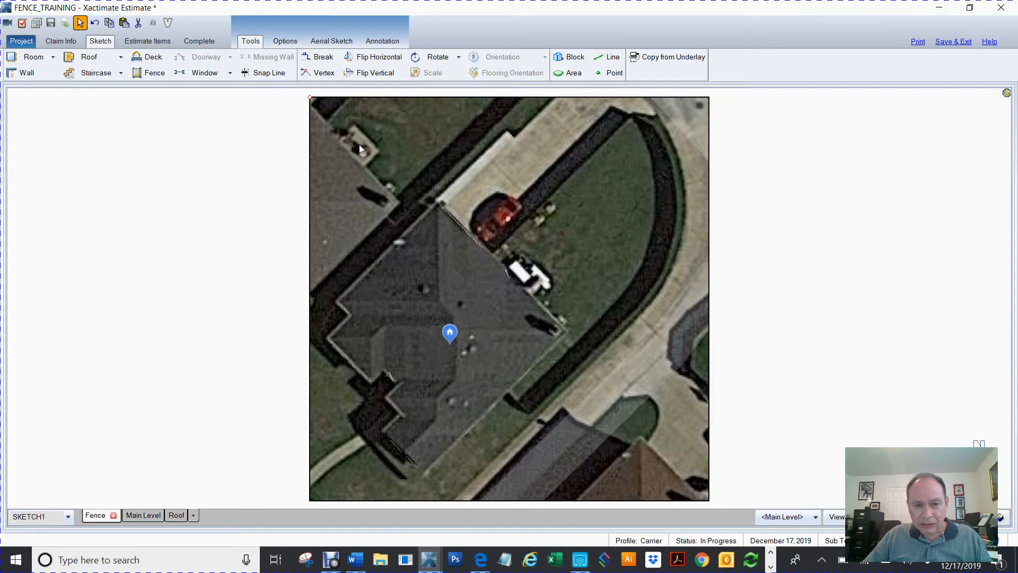
pyautogui.scroll(5, 358, 146)
pyautogui.scroll(-3, 358, 149)
pyautogui.scroll(2, 357, 152)
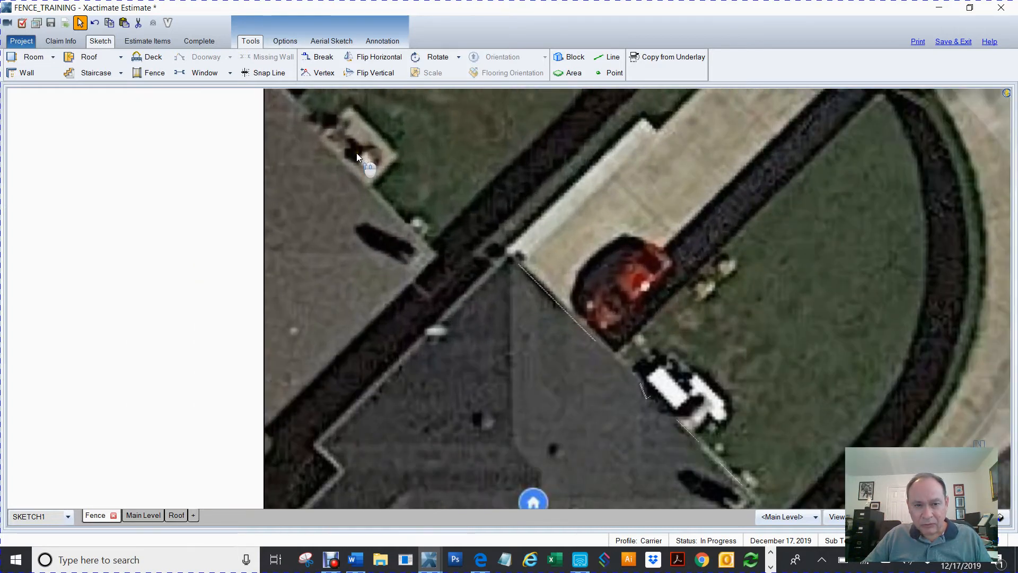
pyautogui.scroll(-2, 356, 152)
pyautogui.scroll(-1, 356, 153)
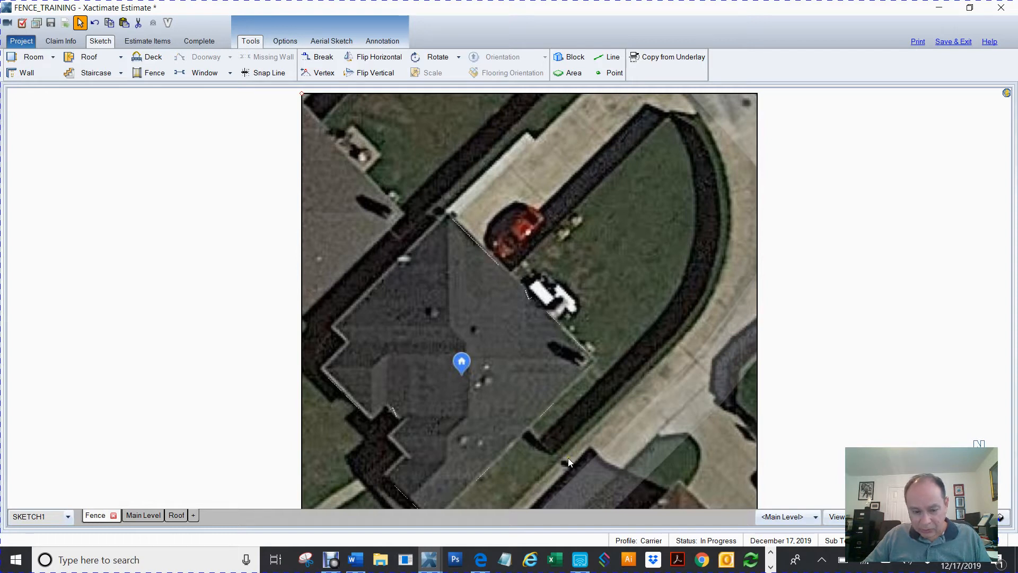
pyautogui.scroll(5, 568, 457)
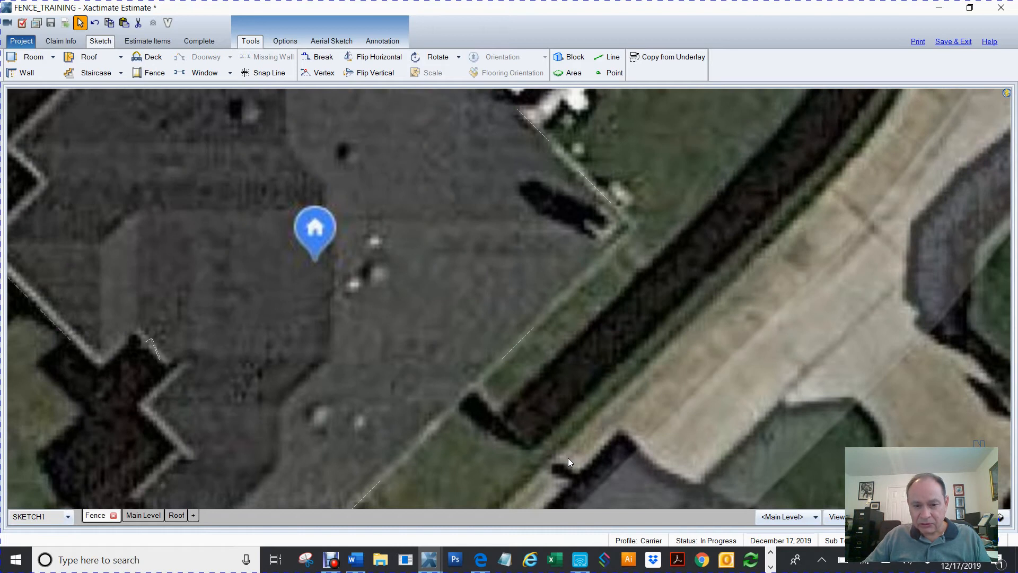
pyautogui.moveTo(668, 363); pyautogui.dragTo(518, 302)
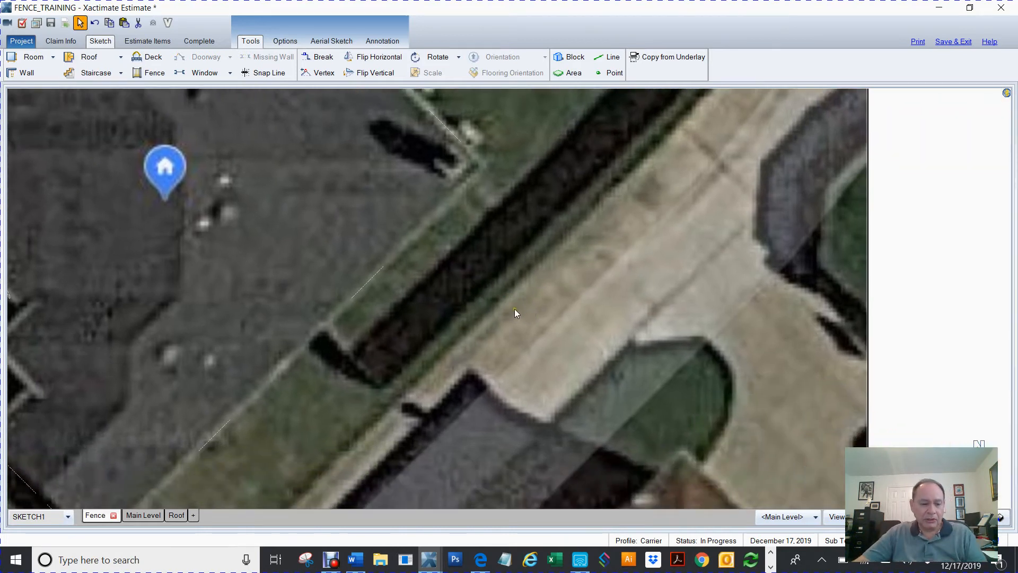
pyautogui.scroll(-2, 514, 315)
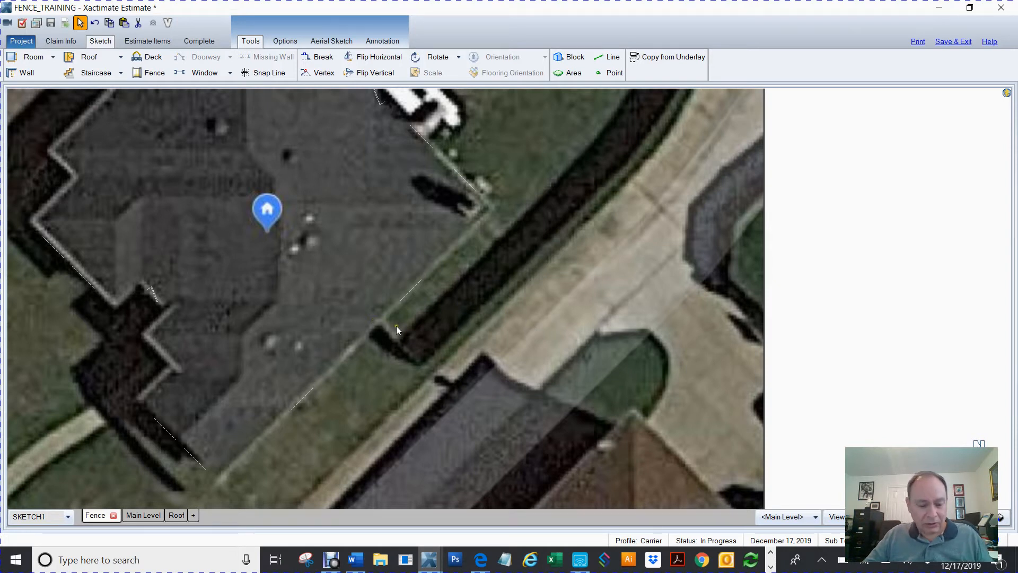
# - Draw the fence from the house's southeast wall out to the yard corner and northeast along the pavement to the start of the curve
pyautogui.press('f')
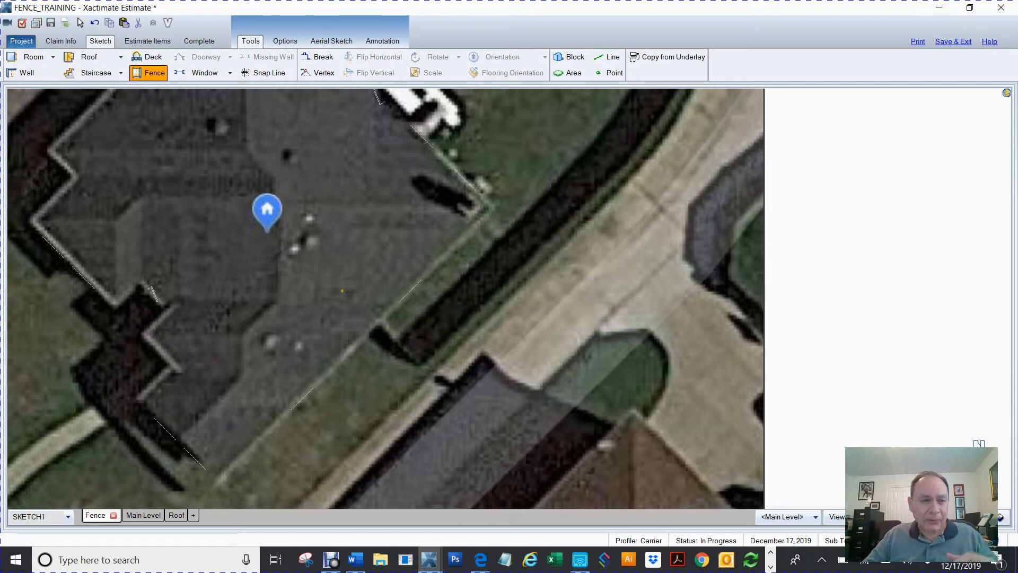
pyautogui.click(139, 72)
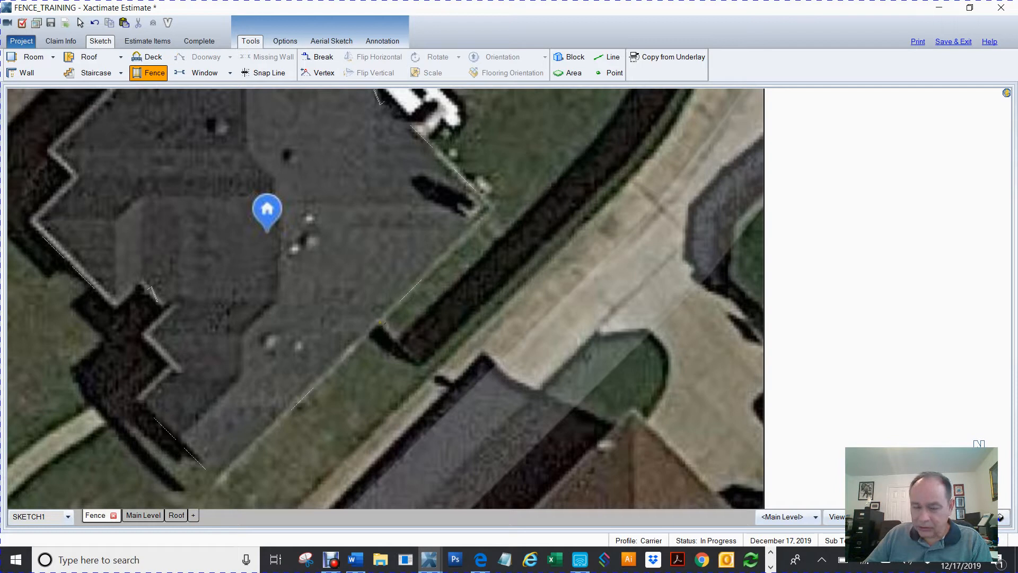
pyautogui.click(381, 323)
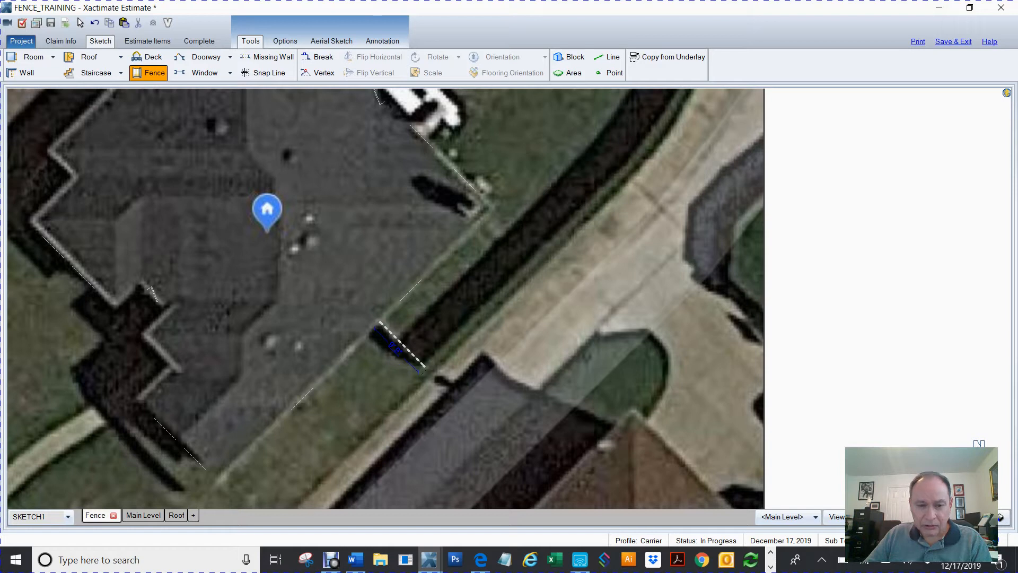
pyautogui.click(422, 366)
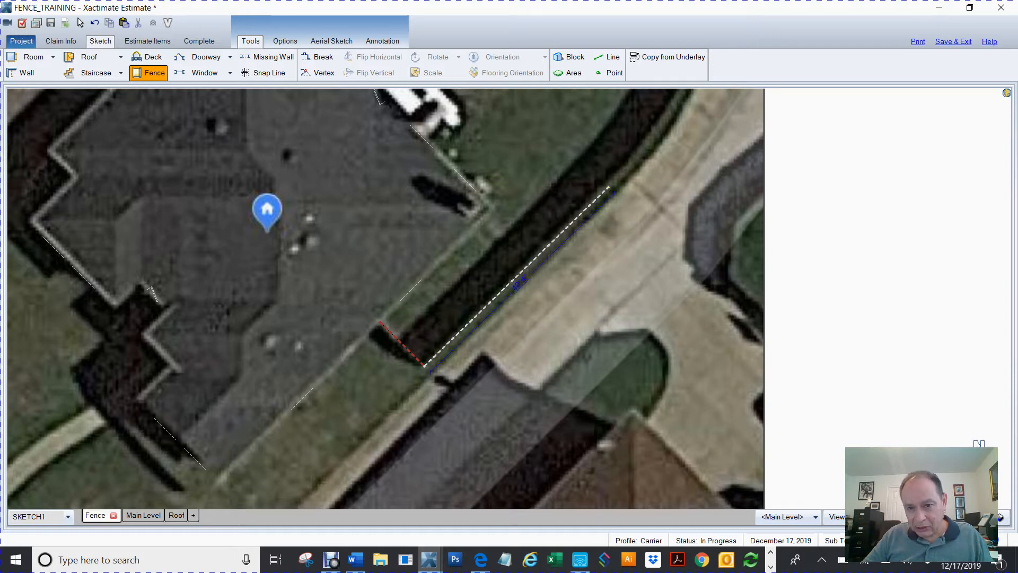
pyautogui.click(609, 186)
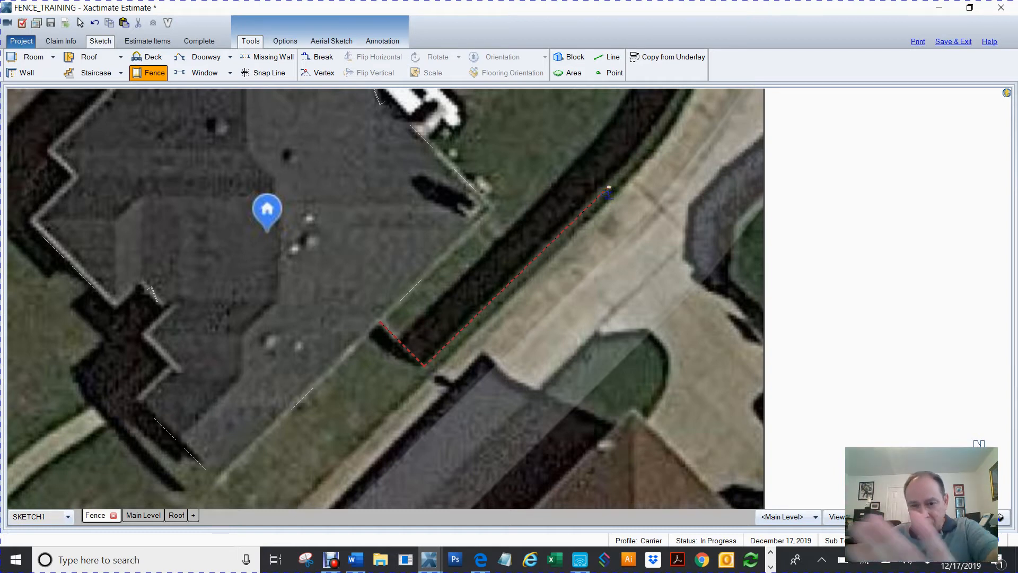
pyautogui.moveTo(608, 186); pyautogui.dragTo(480, 294)
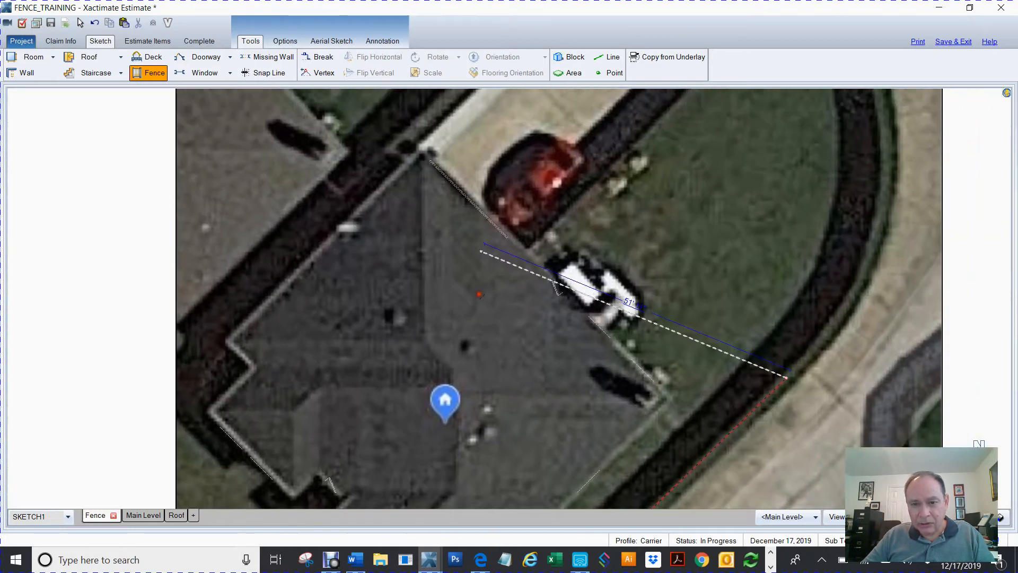
pyautogui.press('Escape')
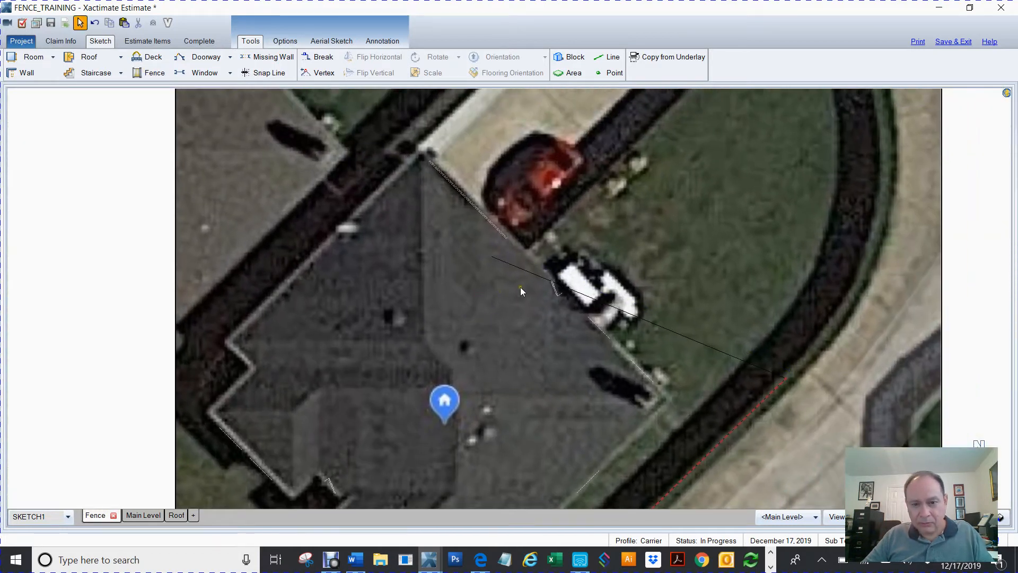
pyautogui.hotkey('ctrl', 'z')
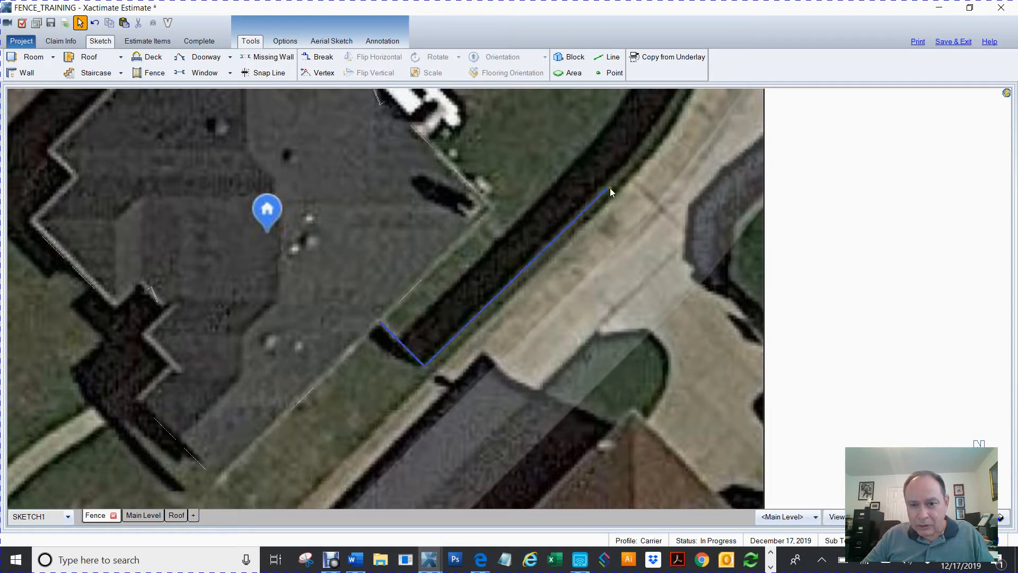
# - Continue the fence from its northeast end with three short segments tracing the first part of the curve
pyautogui.moveTo(616, 192); pyautogui.dragTo(497, 301)
pyautogui.scroll(1, 497, 301)
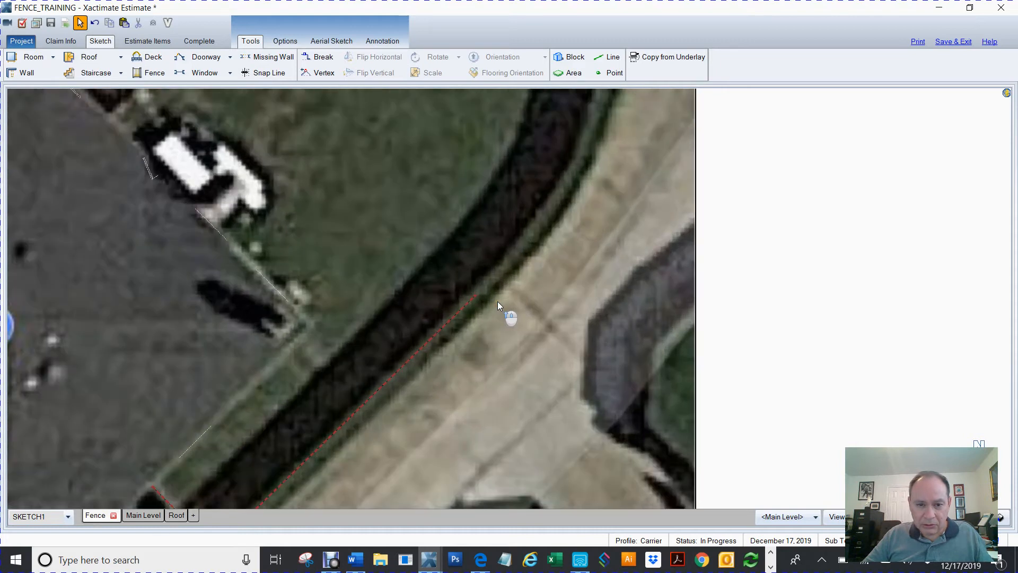
pyautogui.click(472, 300)
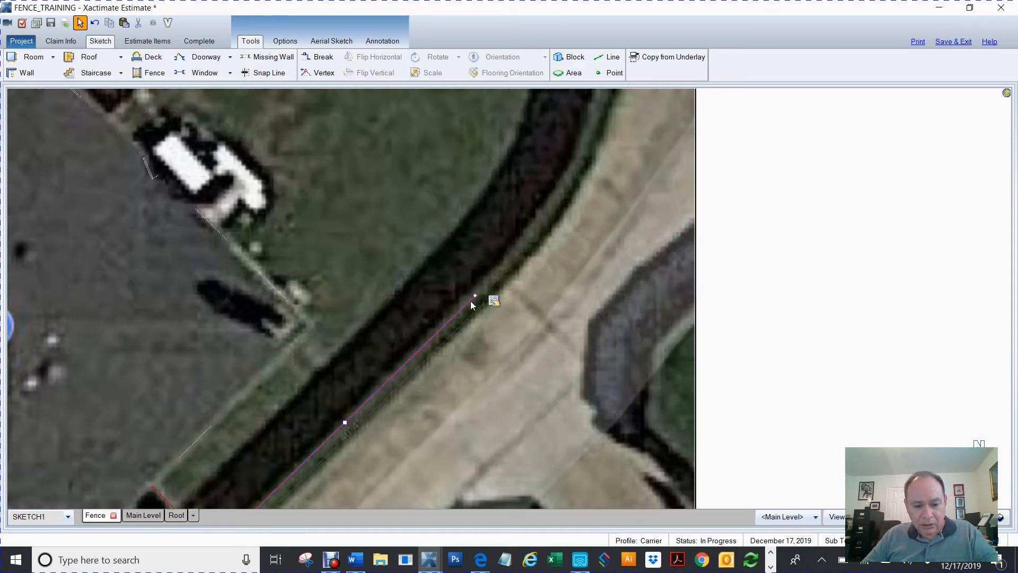
pyautogui.press('space')
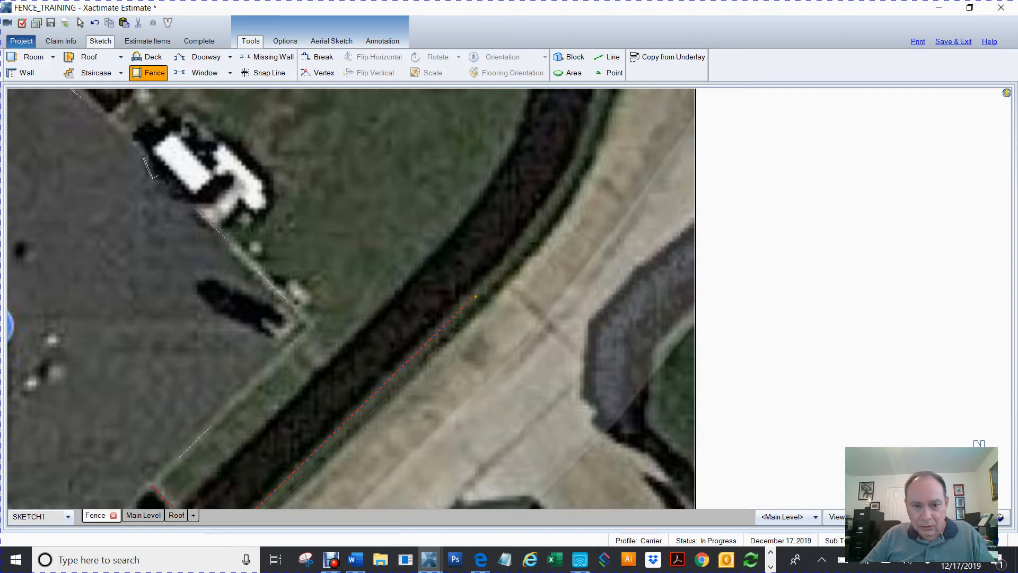
pyautogui.click(488, 302)
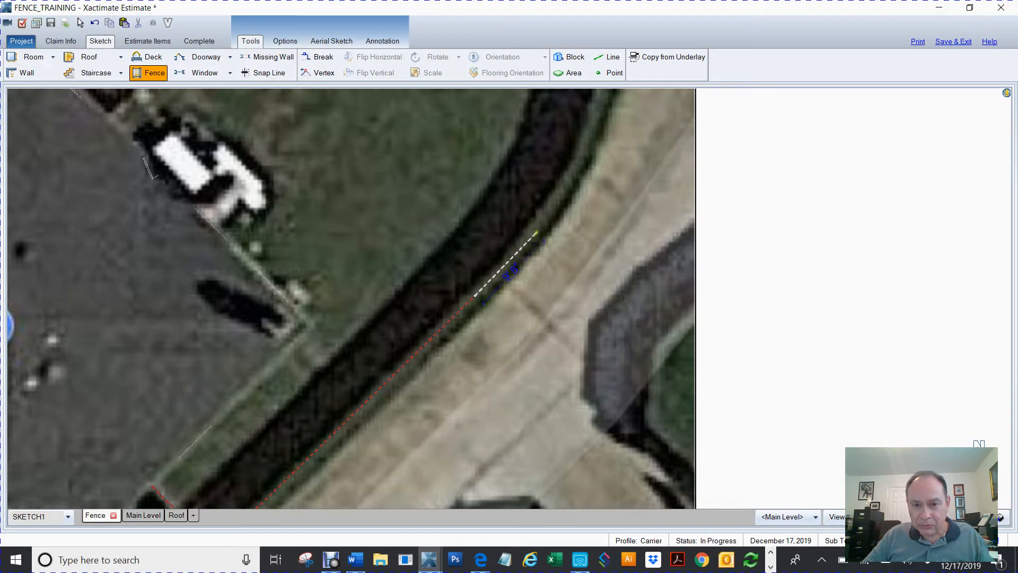
pyautogui.click(538, 230)
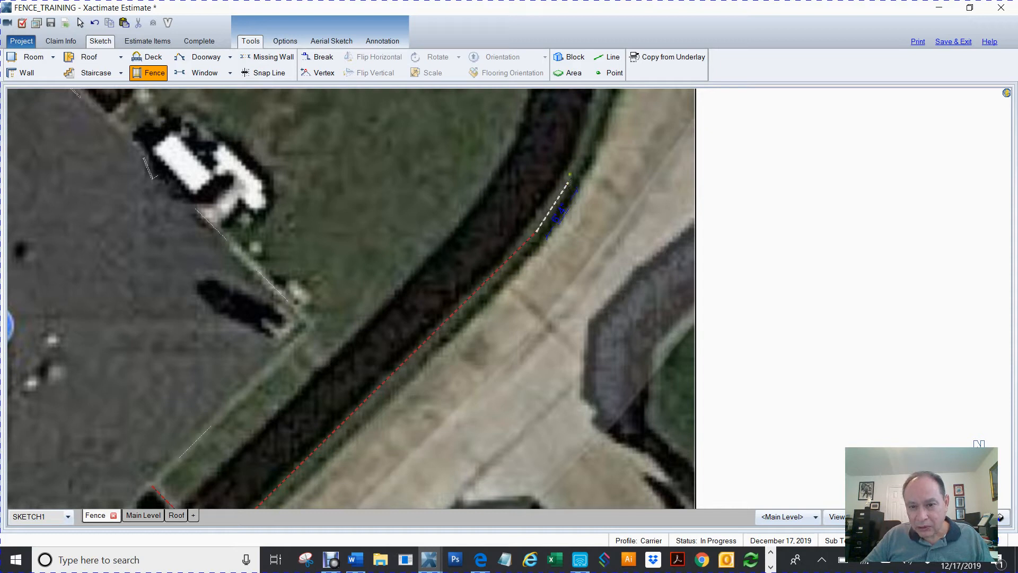
pyautogui.click(568, 183)
pyautogui.doubleClick(588, 133)
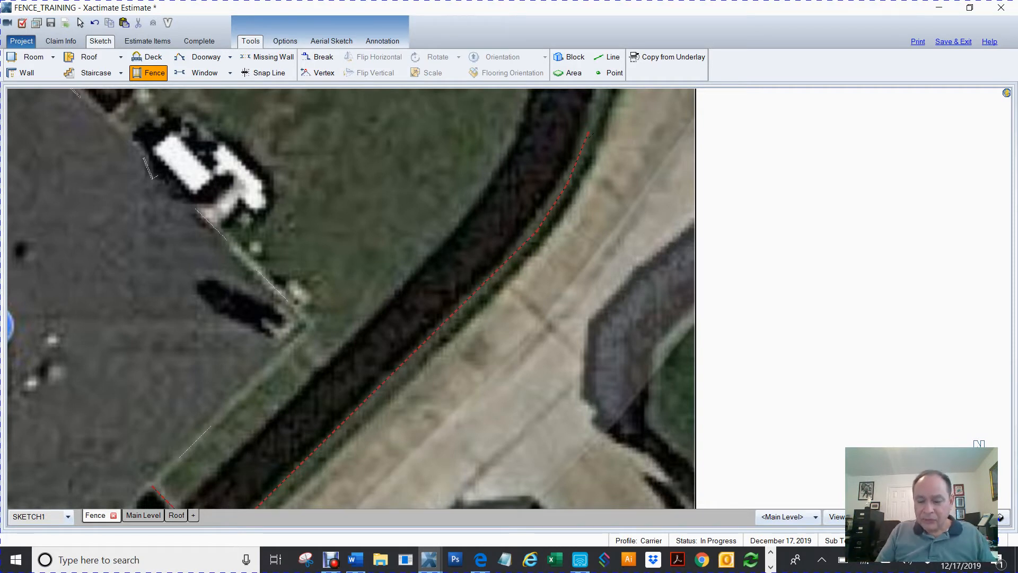
# - Extend the curved fence northward with three more segments along the east edge of the yard
pyautogui.scroll(1, 351, 298)
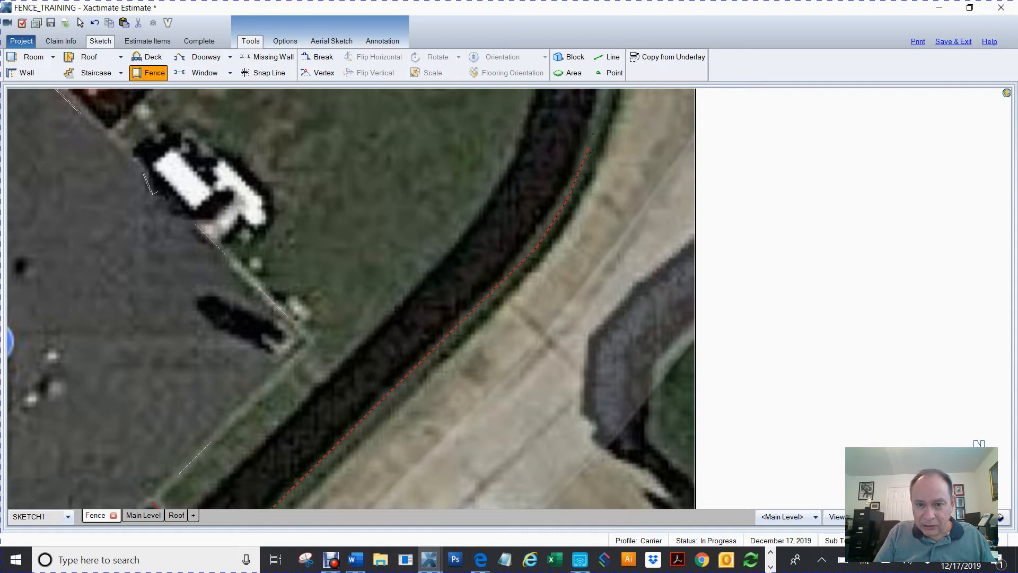
pyautogui.scroll(3, 350, 298)
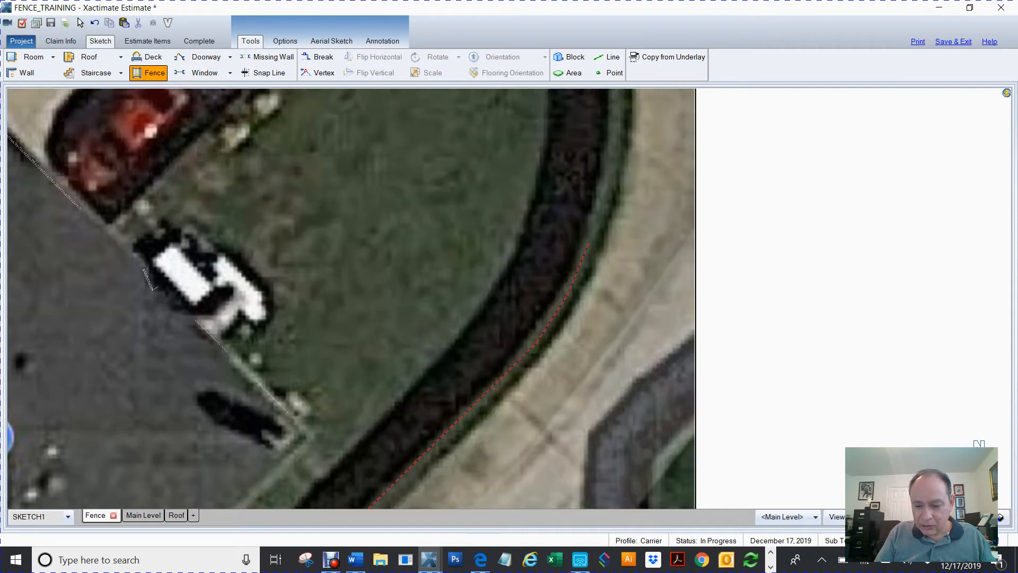
pyautogui.press('Right')
pyautogui.press('Right')
pyautogui.press('Right')
pyautogui.press('Right')
pyautogui.press('Up')
pyautogui.press('Up')
pyautogui.press('Up')
pyautogui.press('Up')
pyautogui.press('Up')
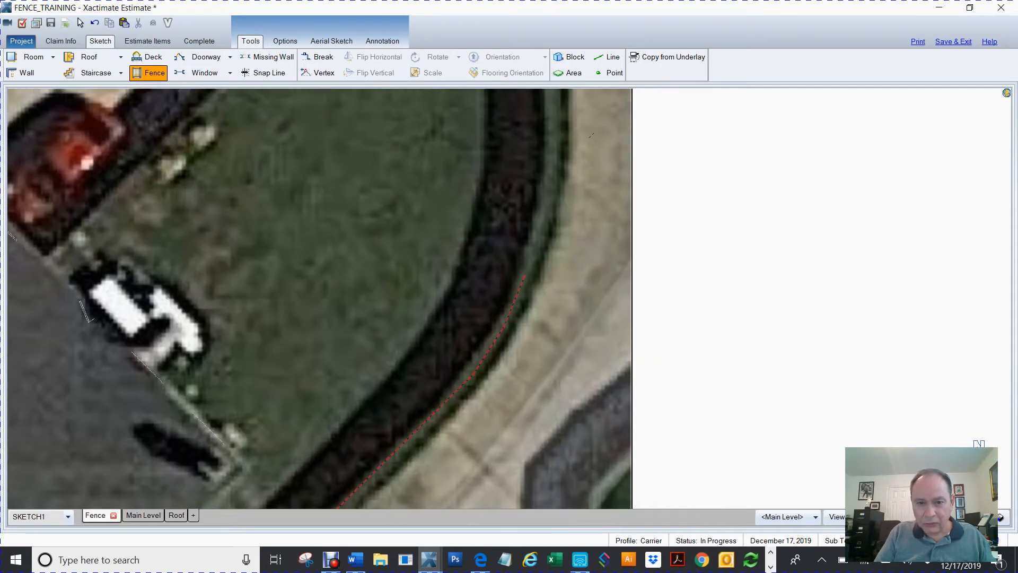
pyautogui.press('Up')
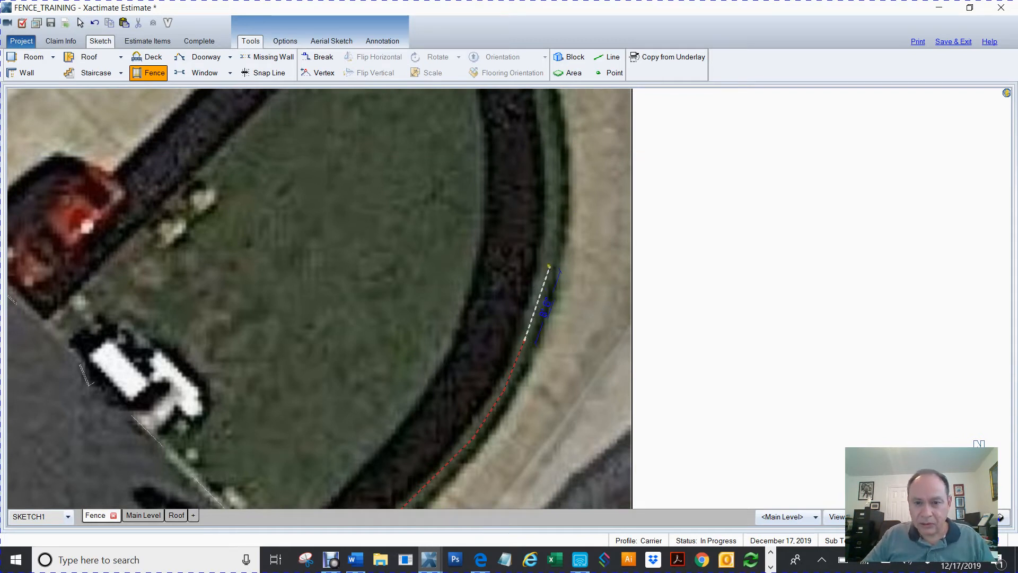
pyautogui.click(547, 262)
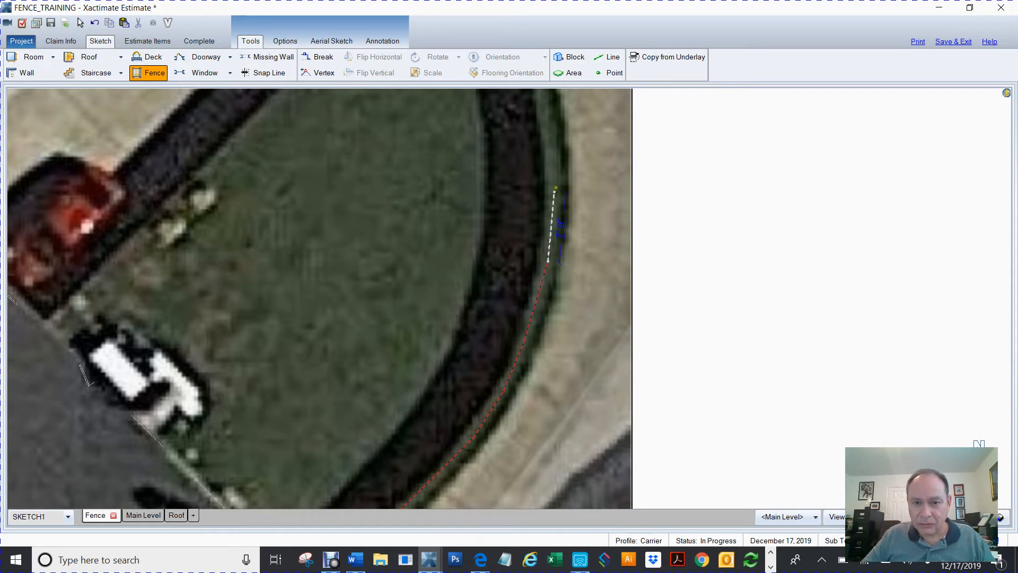
pyautogui.click(555, 189)
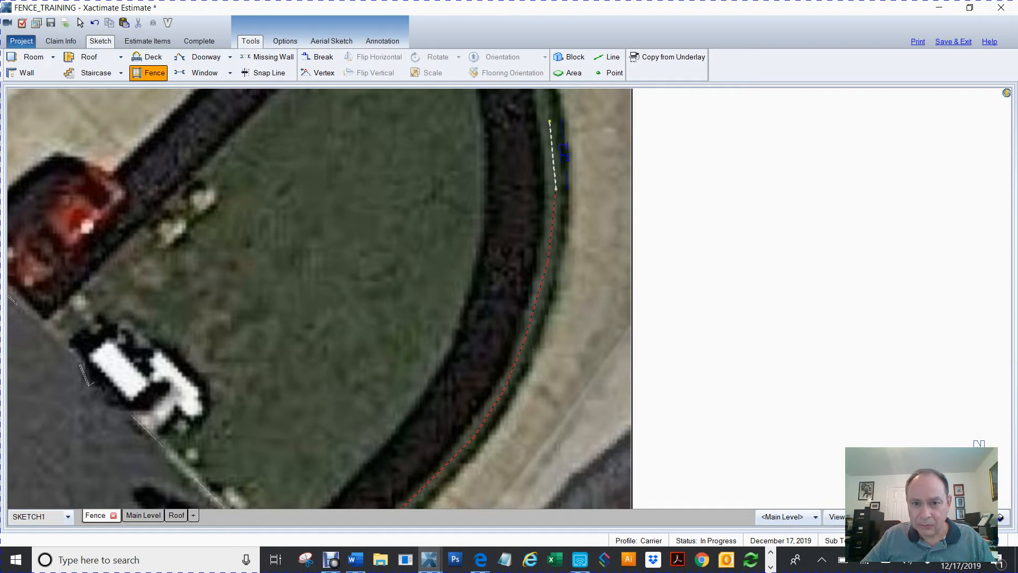
pyautogui.click(549, 123)
# - Trace the rest of the curve in short fence segments up to the yard's northern tip
pyautogui.scroll(4, 546, 124)
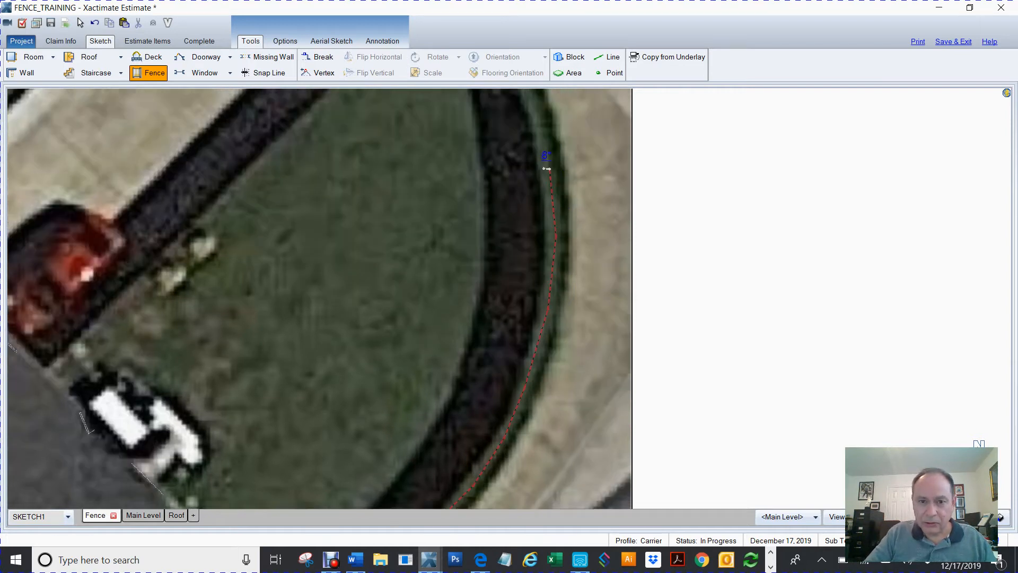
pyautogui.scroll(4, 546, 124)
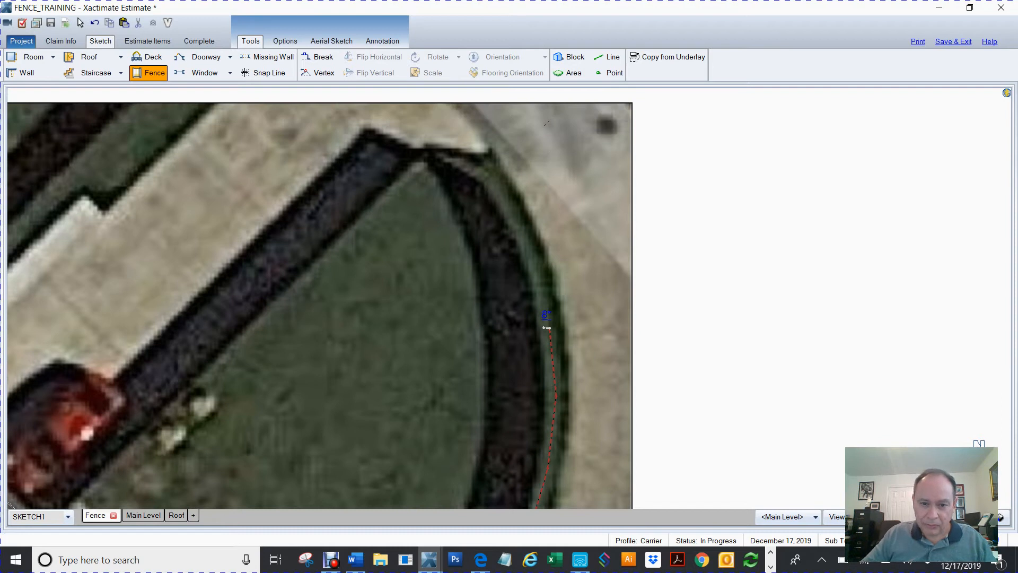
pyautogui.click(532, 258)
pyautogui.click(511, 206)
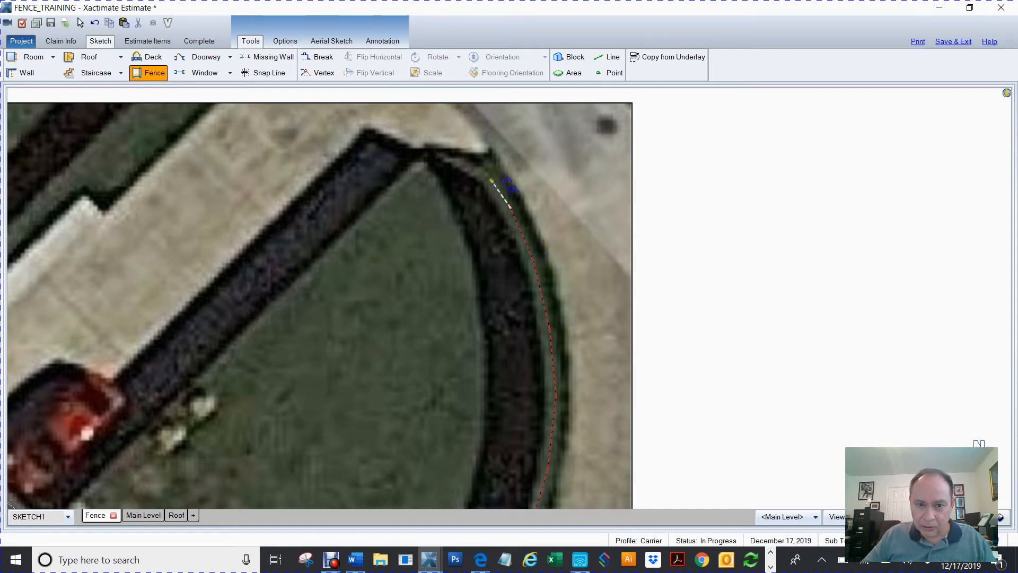
pyautogui.click(491, 180)
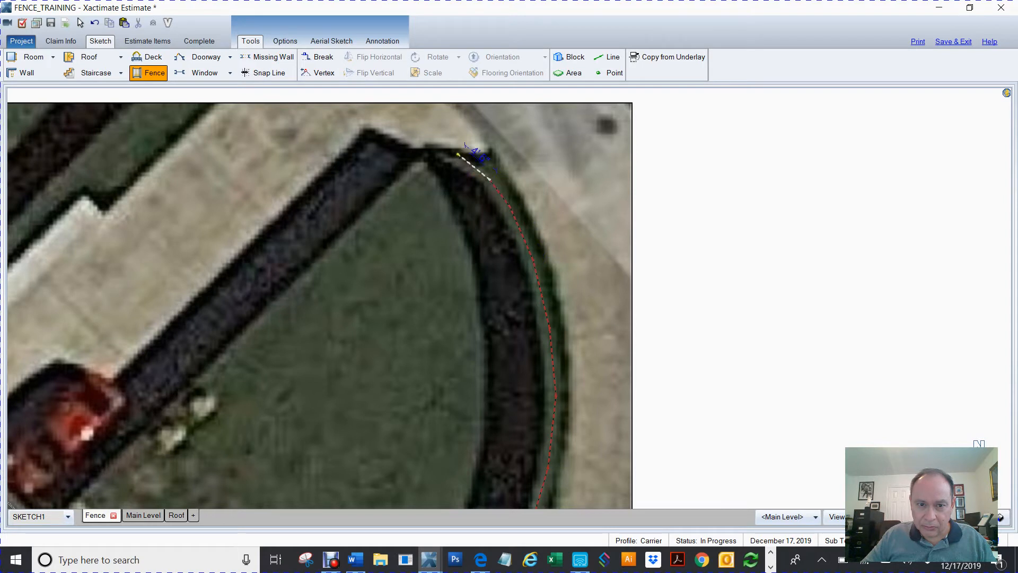
pyautogui.click(430, 148)
# - Run the fence straight southwest from the northern tip along the driveway to the house wall and end the fence
pyautogui.scroll(-3, 429, 147)
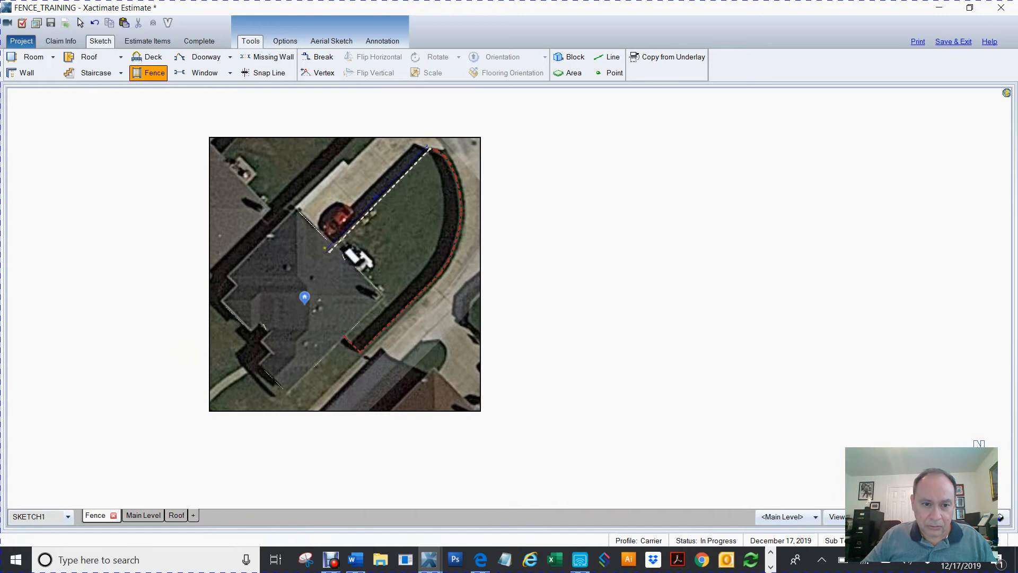
pyautogui.click(333, 243)
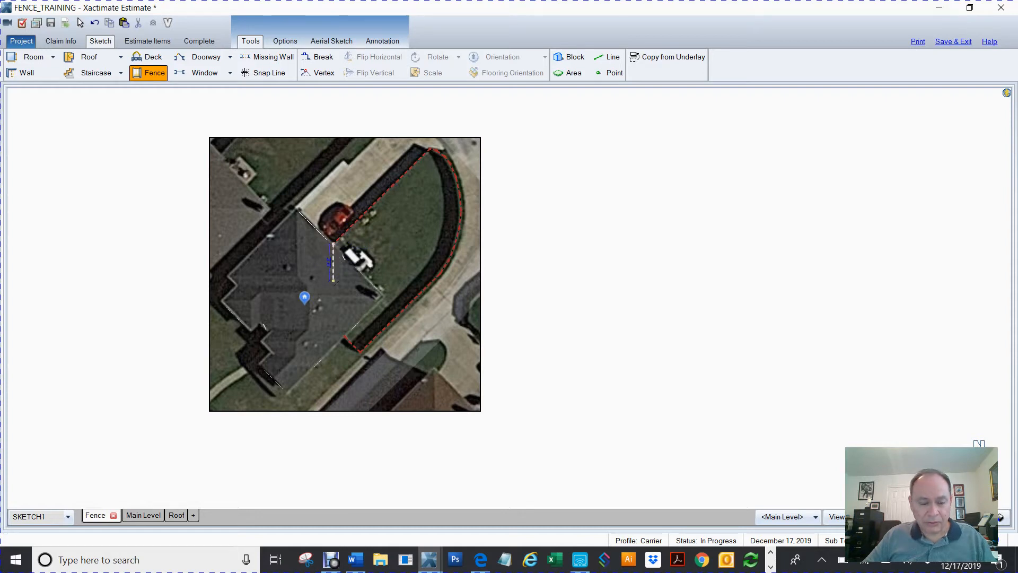
pyautogui.press('Escape')
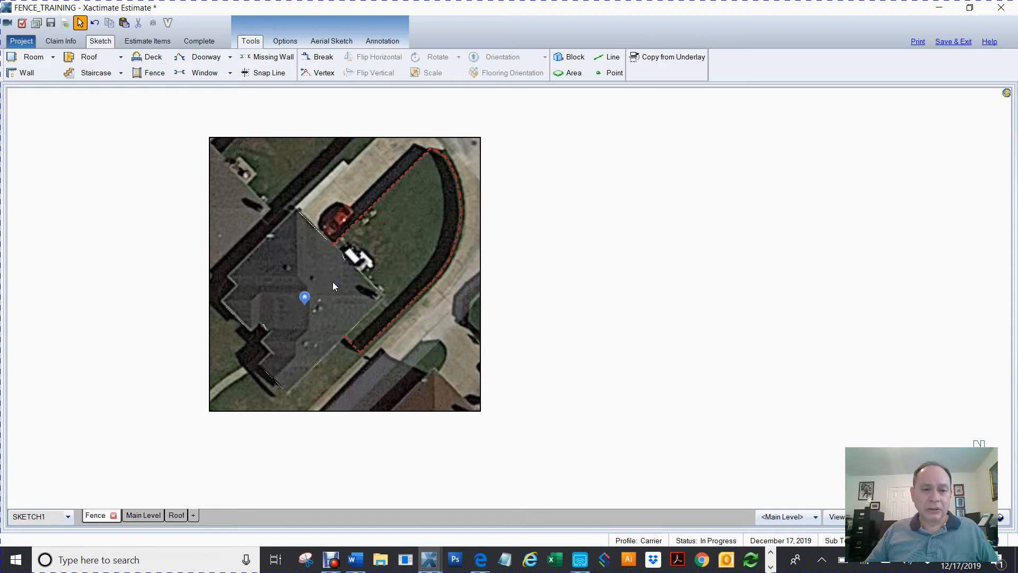
# - Delete the aerial image from the Fence level, leaving only the traced fence over the house outline
pyautogui.click(271, 167)
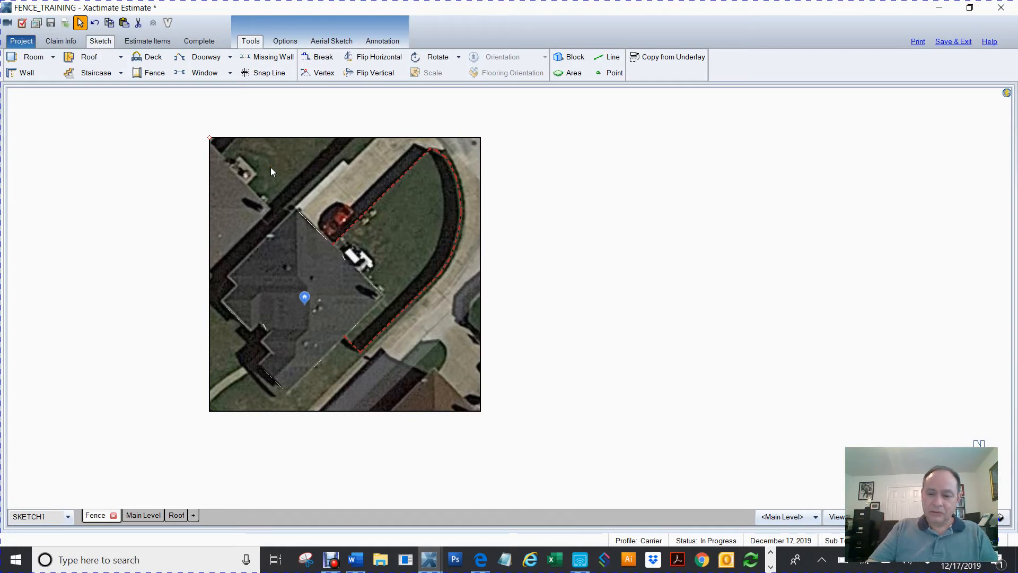
pyautogui.press('Delete')
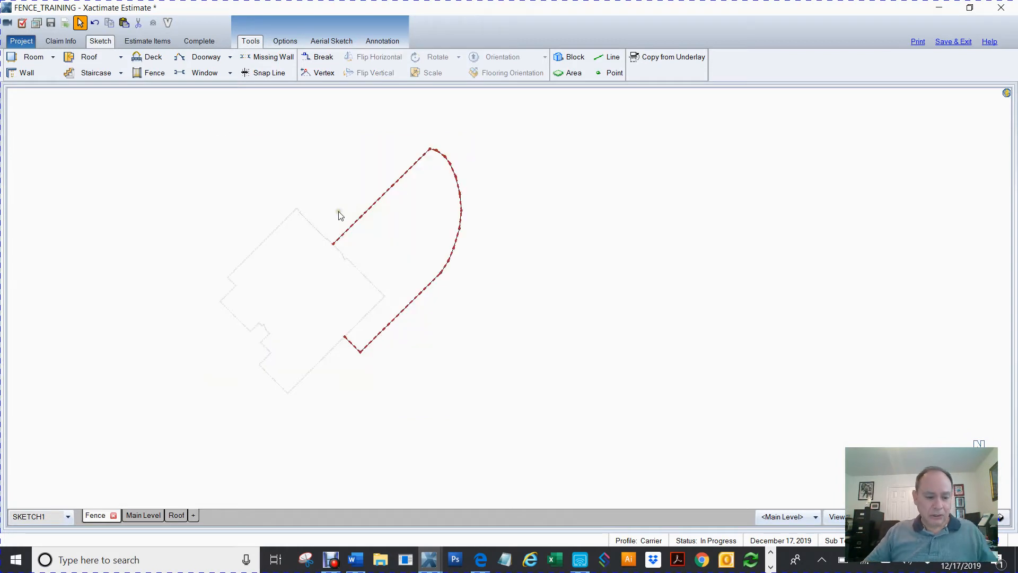
# - Adjust the end point of the driveway-side fence run so it meets the house wall
pyautogui.scroll(3, 367, 300)
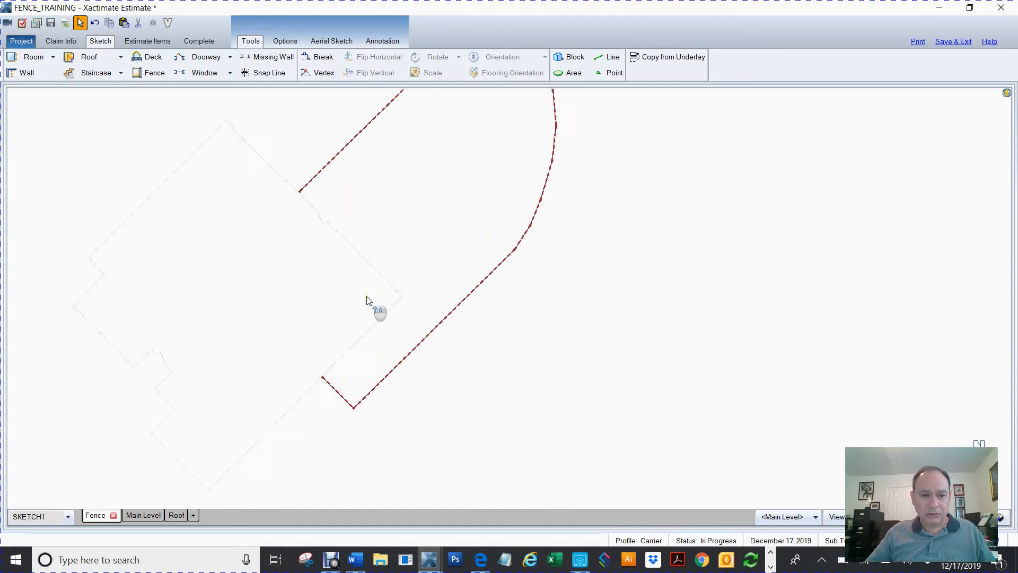
pyautogui.scroll(4, 362, 199)
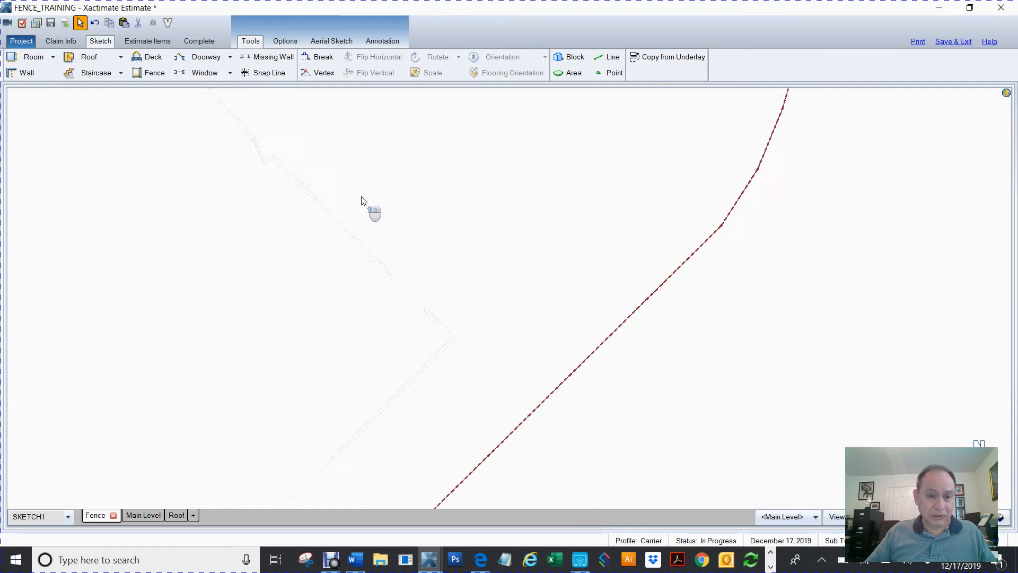
pyautogui.moveTo(302, 184); pyautogui.dragTo(555, 395)
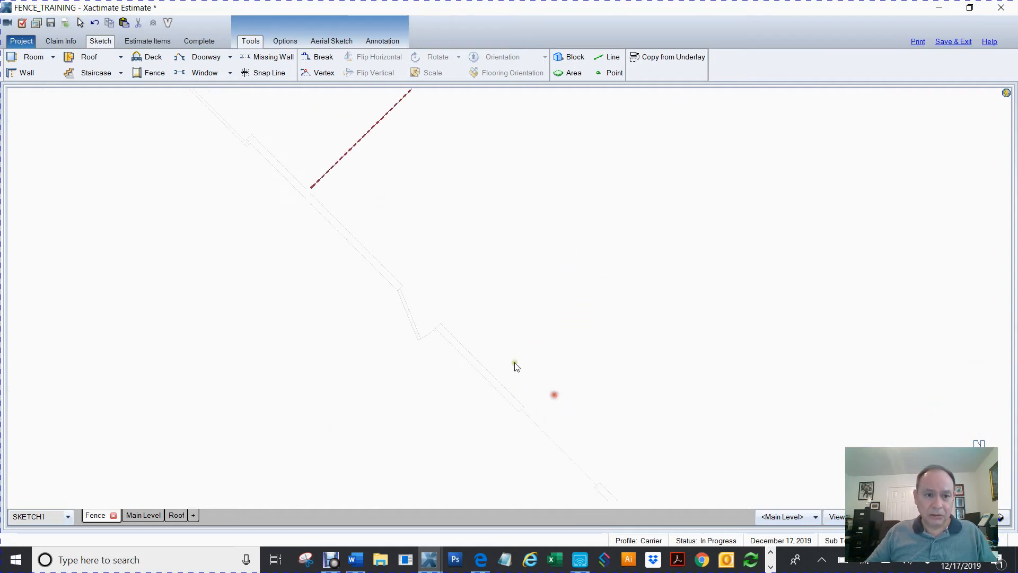
pyautogui.click(312, 189)
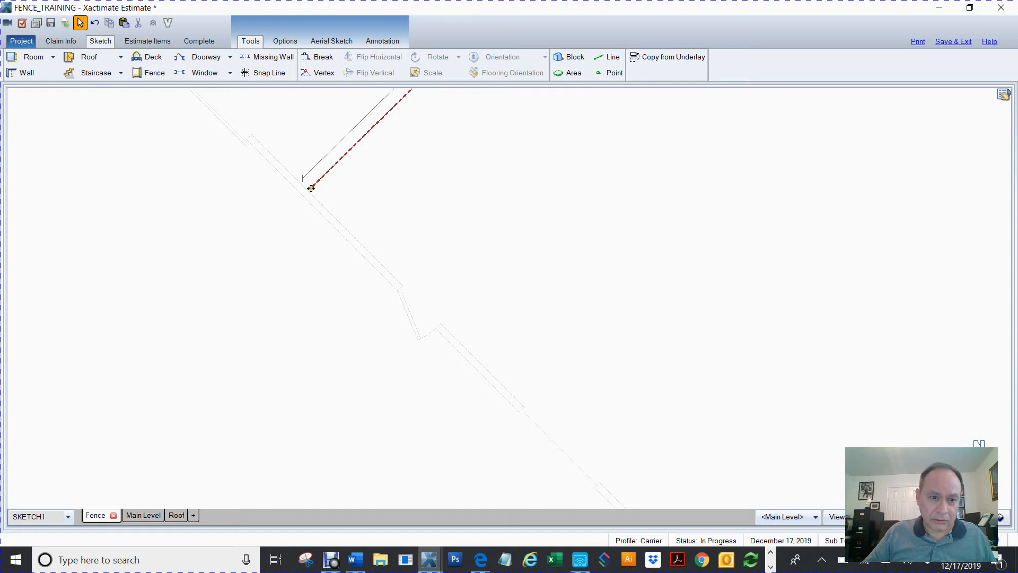
pyautogui.moveTo(311, 189); pyautogui.dragTo(320, 200)
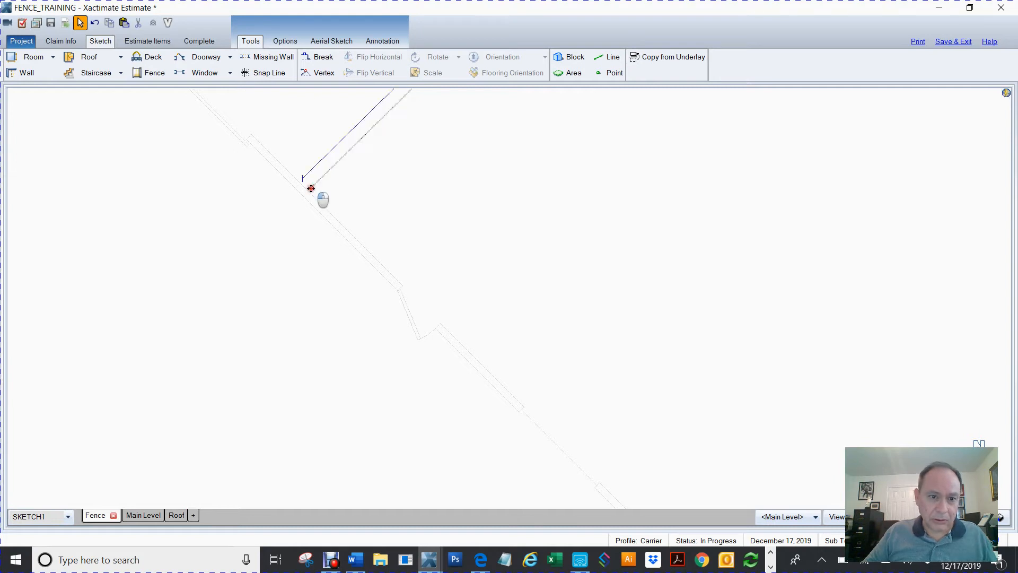
pyautogui.rightClick(377, 192)
pyautogui.rightClick(377, 191)
pyautogui.click(376, 188)
pyautogui.click(317, 182)
pyautogui.moveTo(312, 187); pyautogui.dragTo(309, 189)
pyautogui.rightClick(432, 180)
pyautogui.scroll(-3, 432, 180)
pyautogui.scroll(-2, 444, 191)
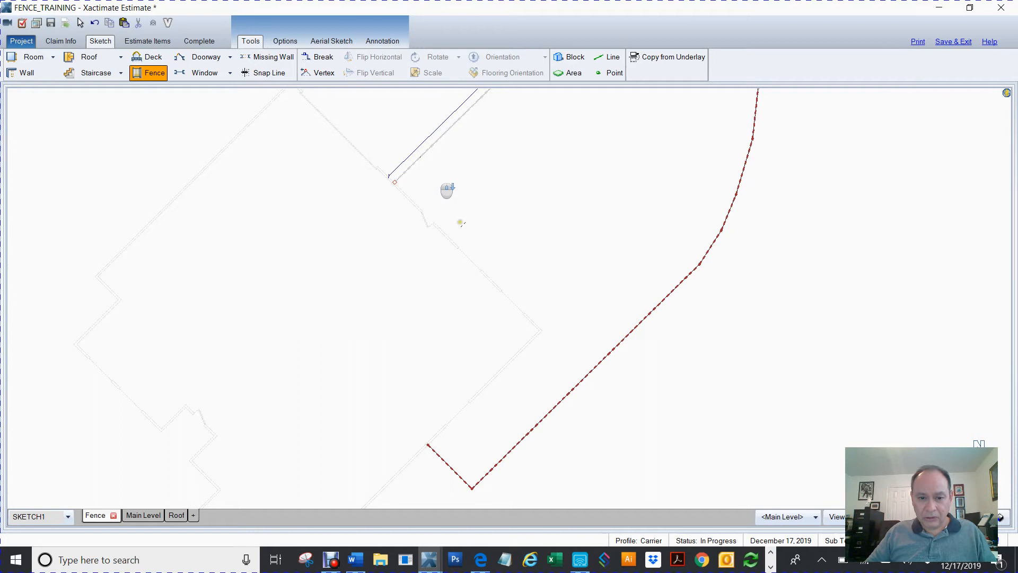
pyautogui.rightClick(768, 333)
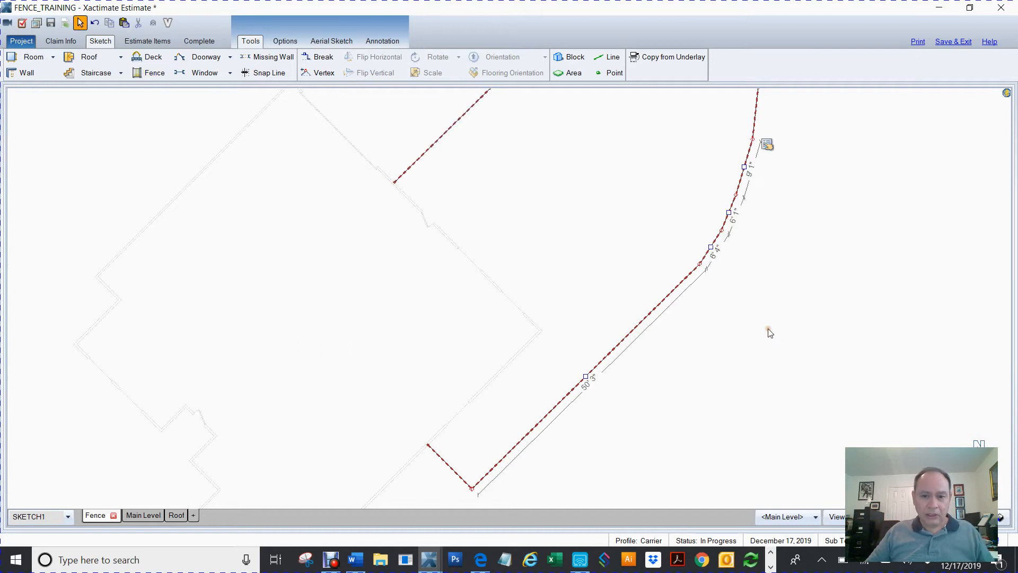
pyautogui.click(567, 190)
# - Inspect the fence together with the house and roof in a 3D view of all levels, and return to the plan view
pyautogui.scroll(-2, 568, 192)
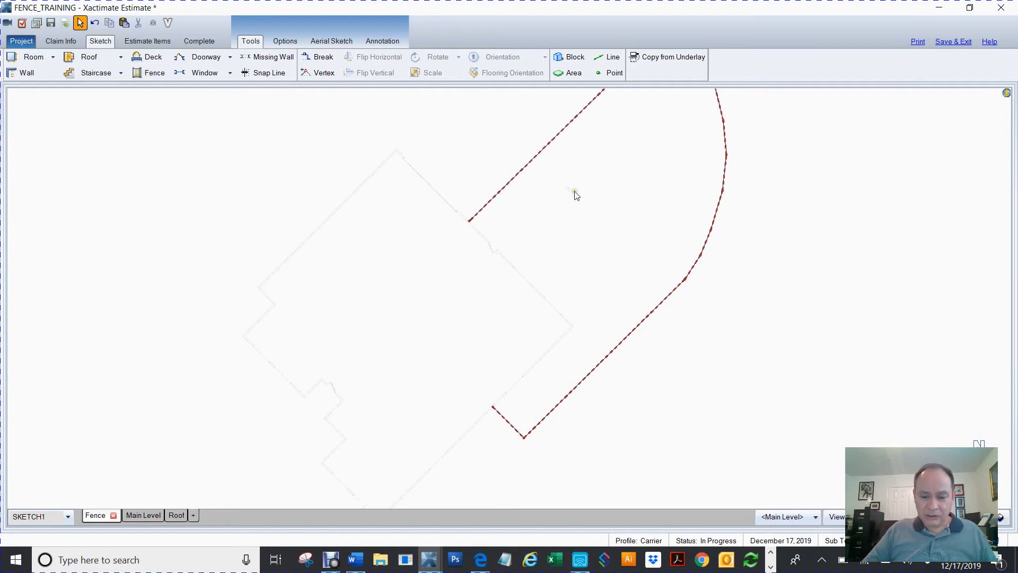
pyautogui.press('Home')
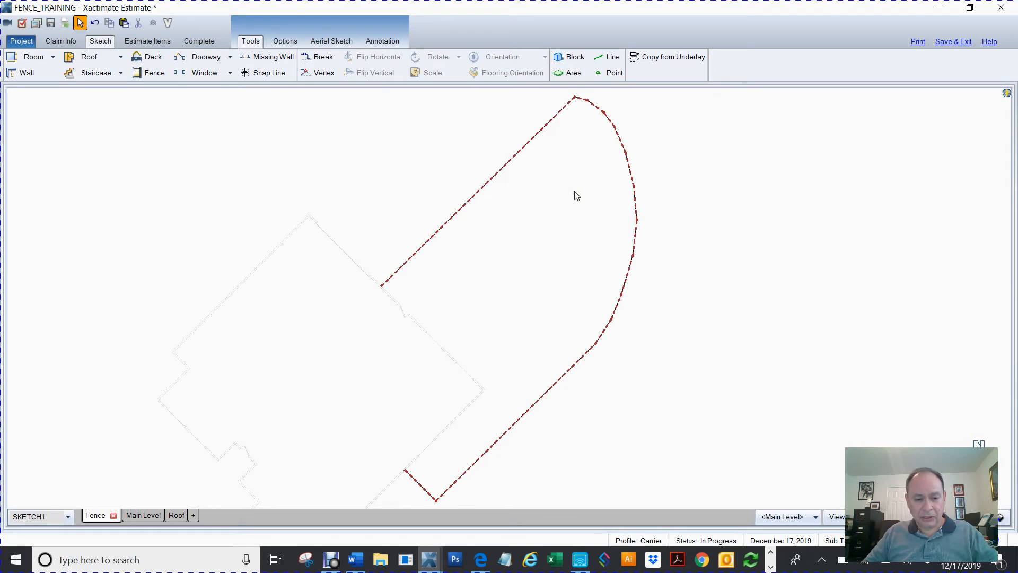
pyautogui.press('F8')
pyautogui.click(207, 516)
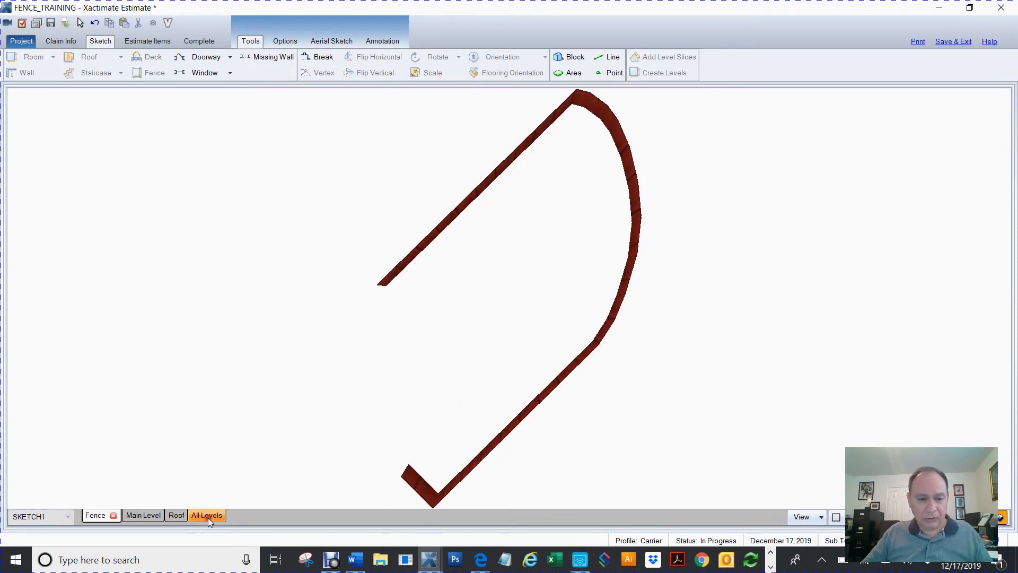
pyautogui.moveTo(681, 318); pyautogui.dragTo(482, 250)
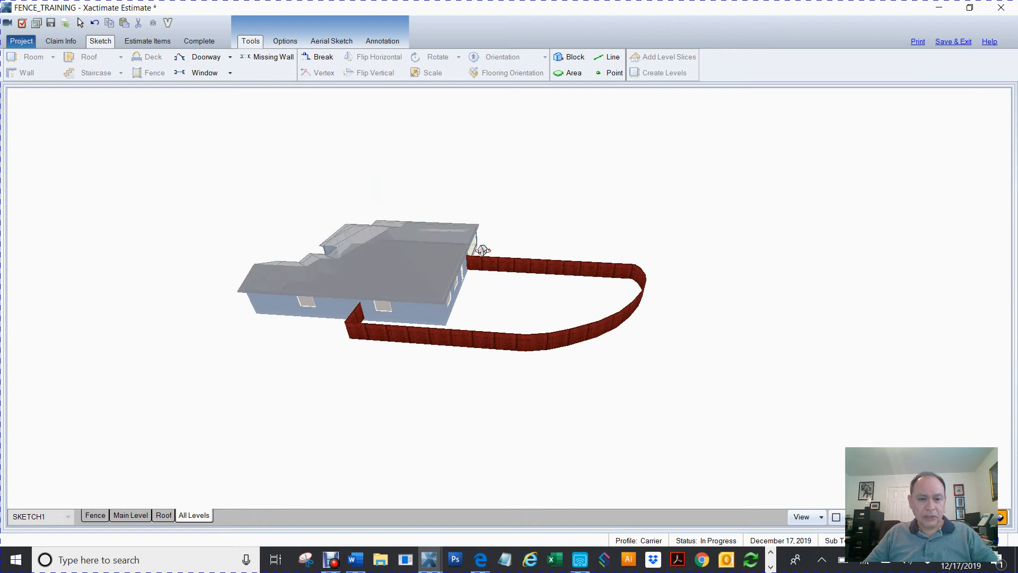
pyautogui.press('F9')
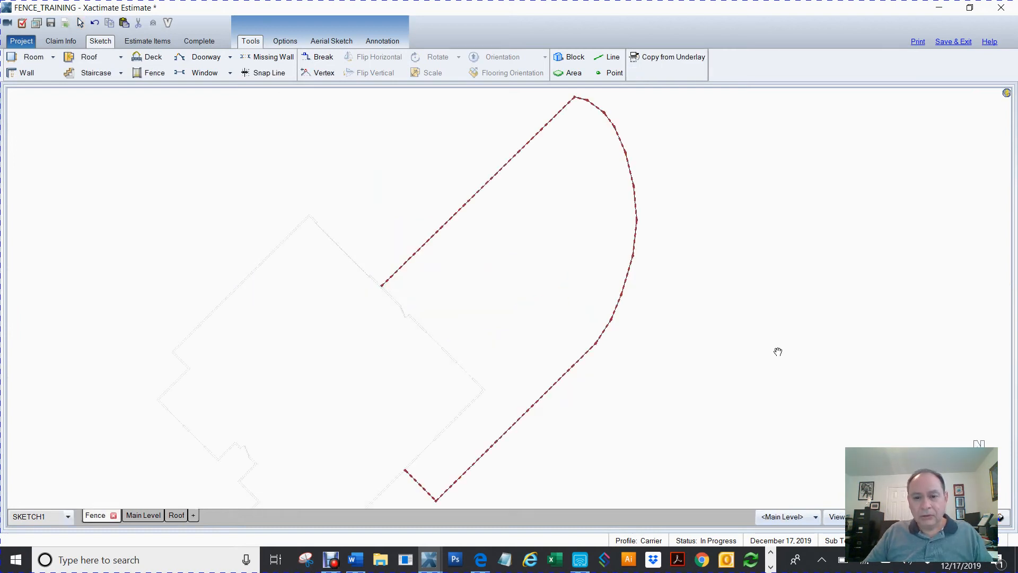
# - Sketch a four-segment rectangular sample fence with an open corner in the empty area east of the yard and delete it
pyautogui.scroll(-2, 767, 343)
pyautogui.scroll(-1, 766, 343)
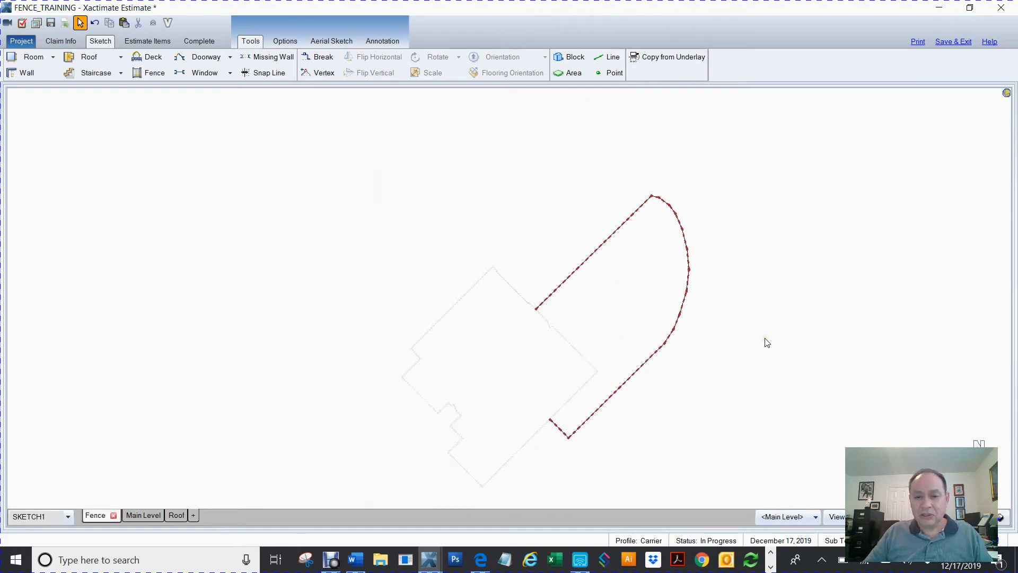
pyautogui.moveTo(765, 345); pyautogui.dragTo(583, 303)
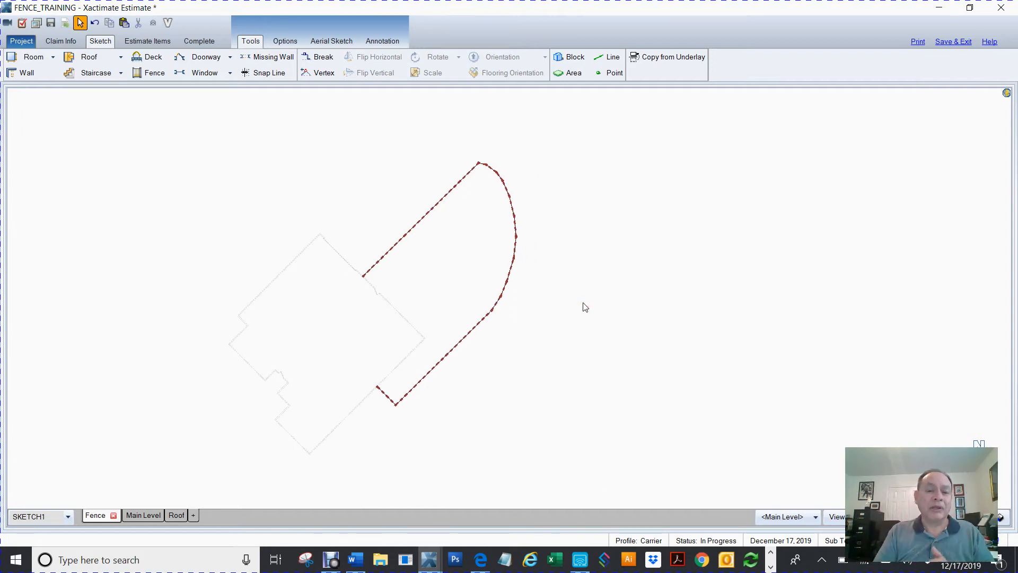
pyautogui.click(647, 342)
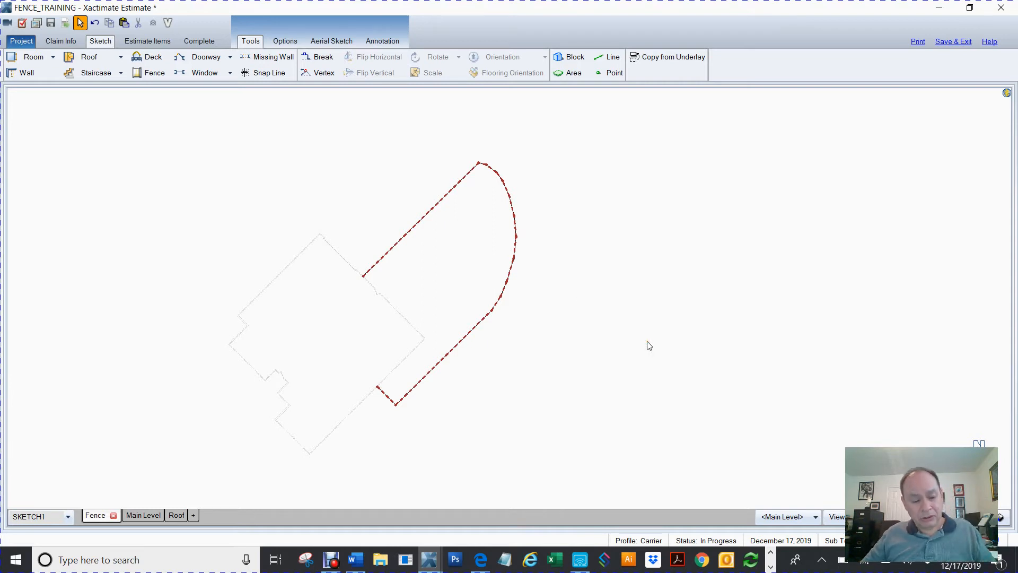
pyautogui.press('f')
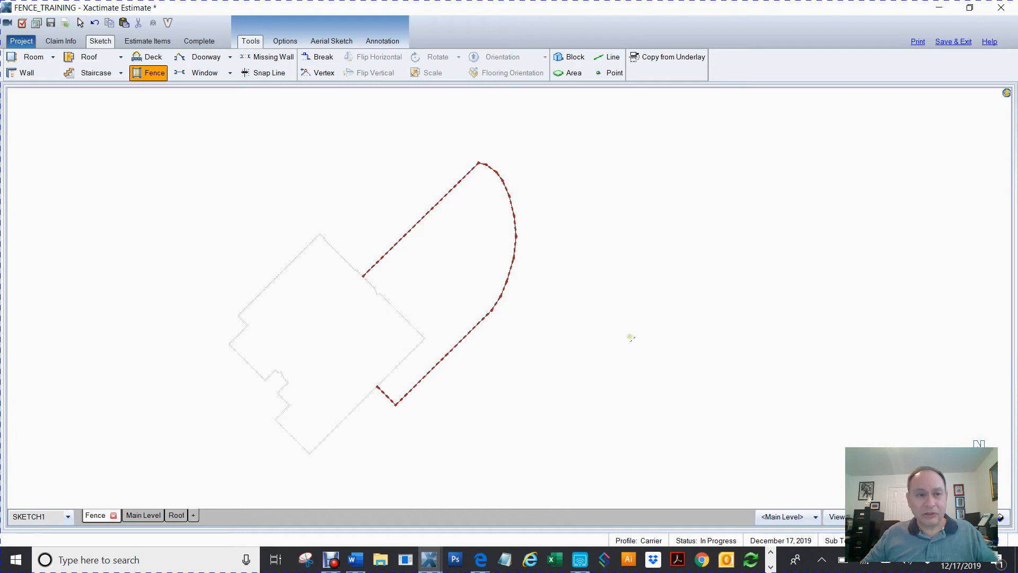
pyautogui.click(579, 338)
pyautogui.click(709, 336)
pyautogui.click(690, 155)
pyautogui.click(570, 155)
pyautogui.doubleClick(575, 249)
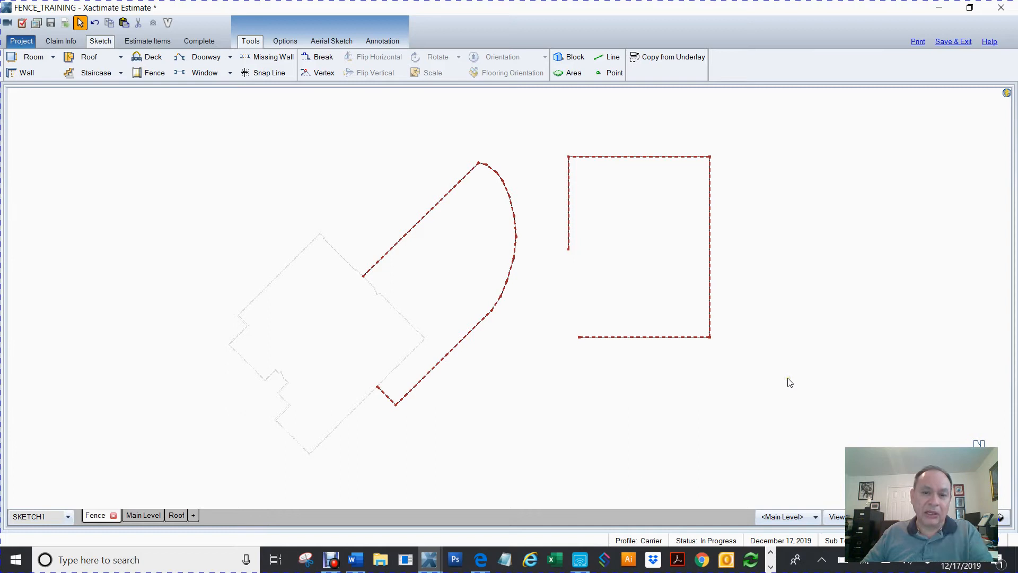
pyautogui.moveTo(788, 391); pyautogui.dragTo(550, 132)
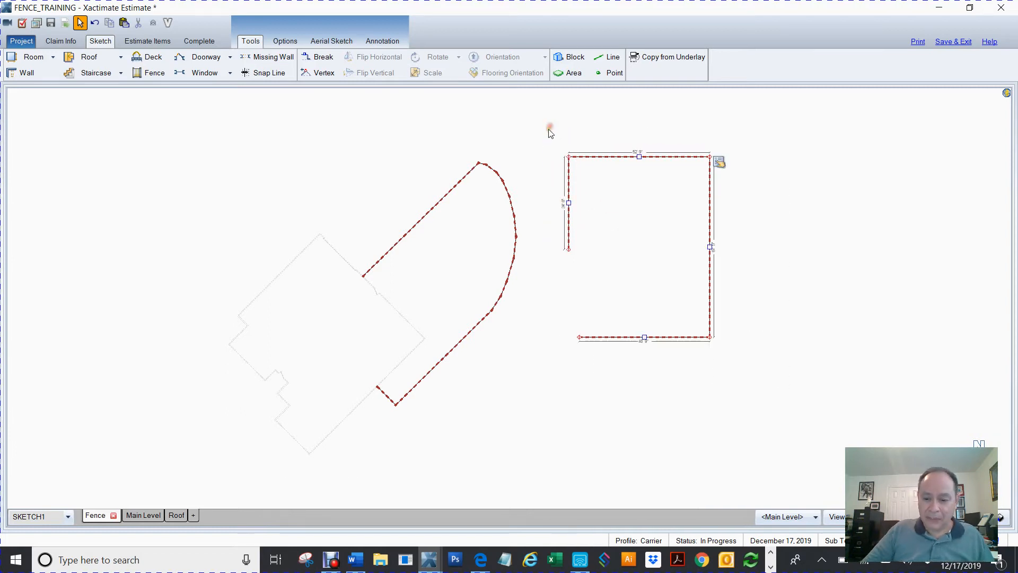
pyautogui.press('Delete')
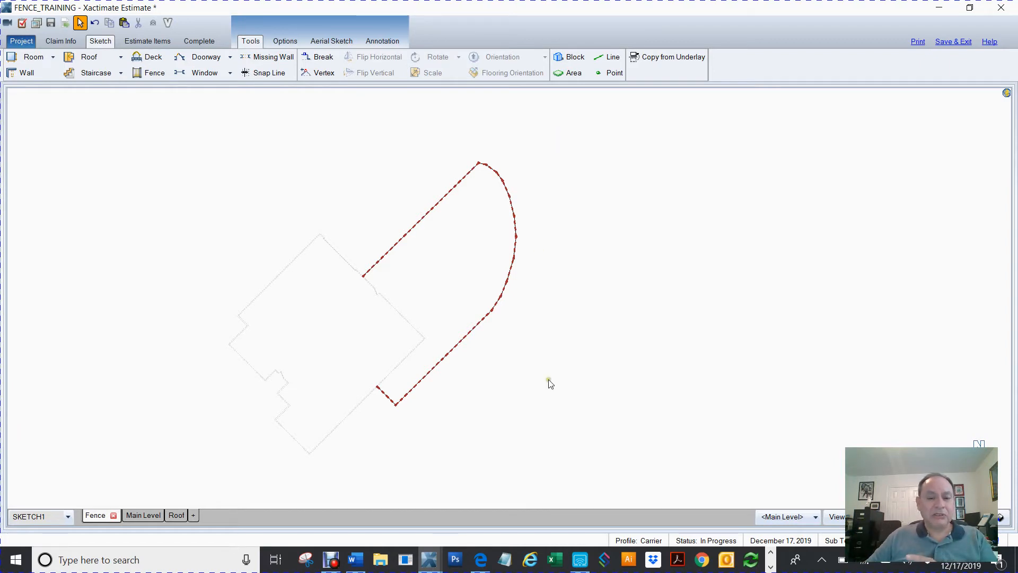
# - Examine the fence properties of the short segment beside the house's southeast wall
pyautogui.click(386, 397)
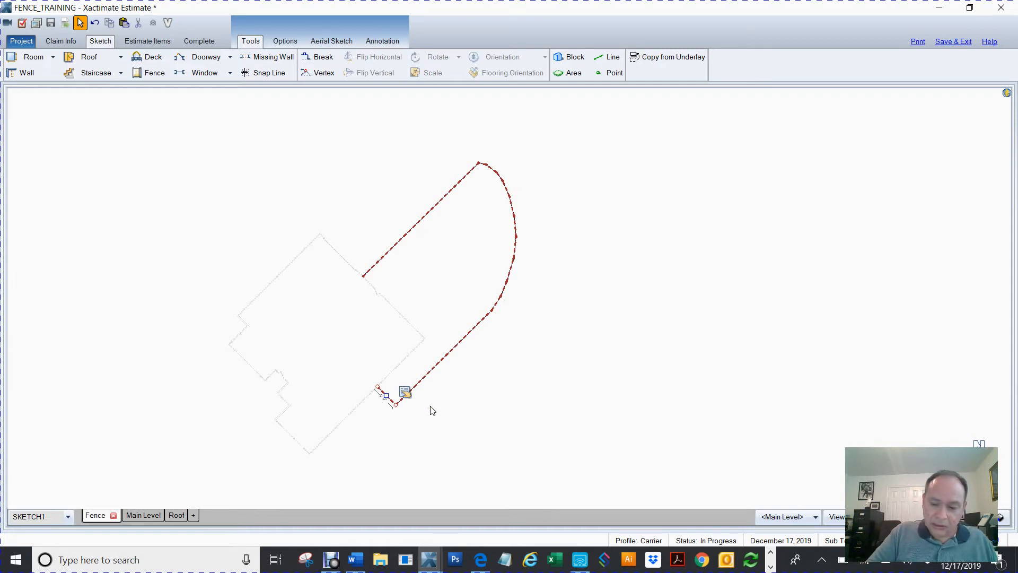
pyautogui.click(405, 392)
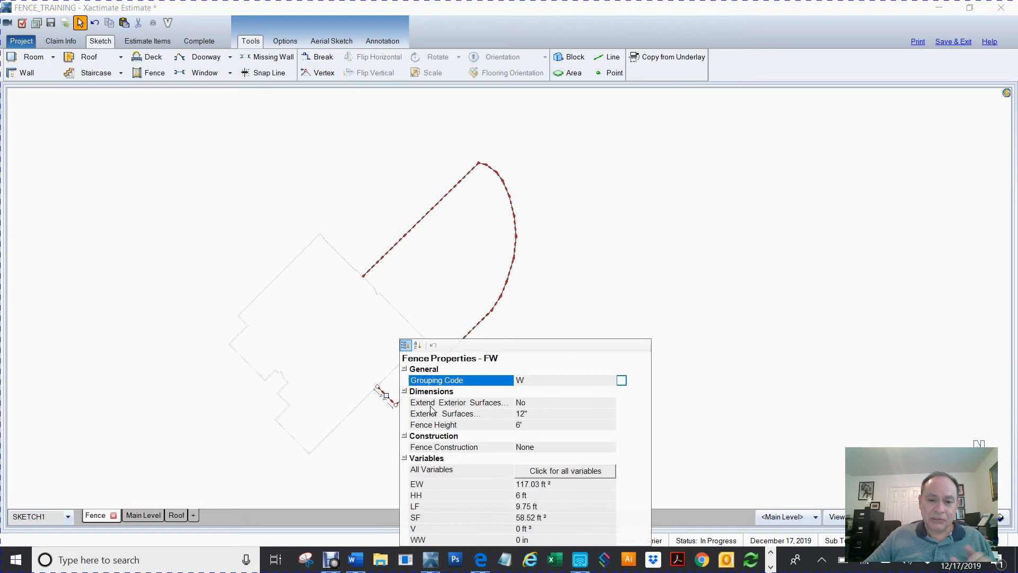
pyautogui.click(602, 291)
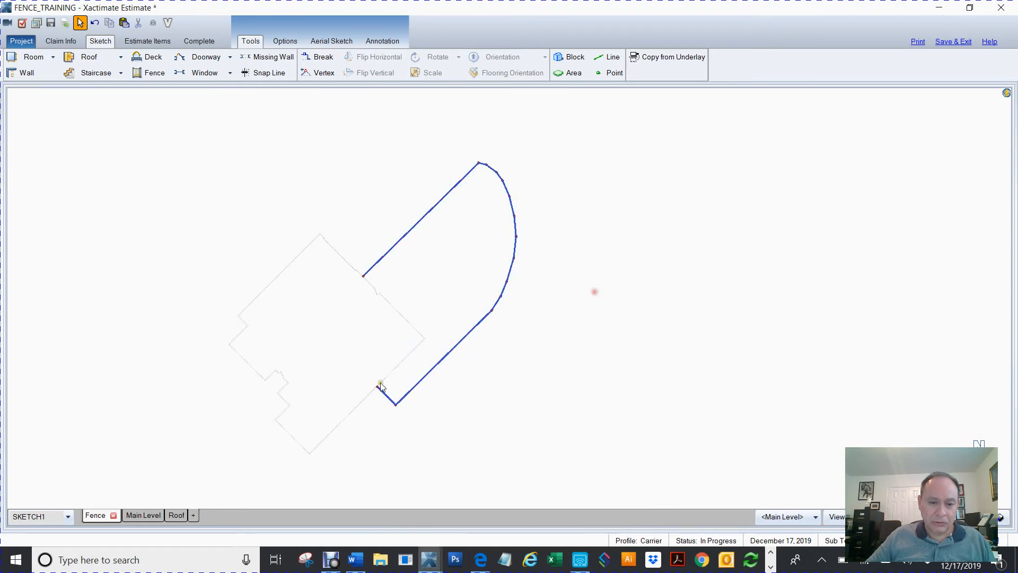
# - Set the fence height of the short segment beside the house to 8'
pyautogui.click(385, 398)
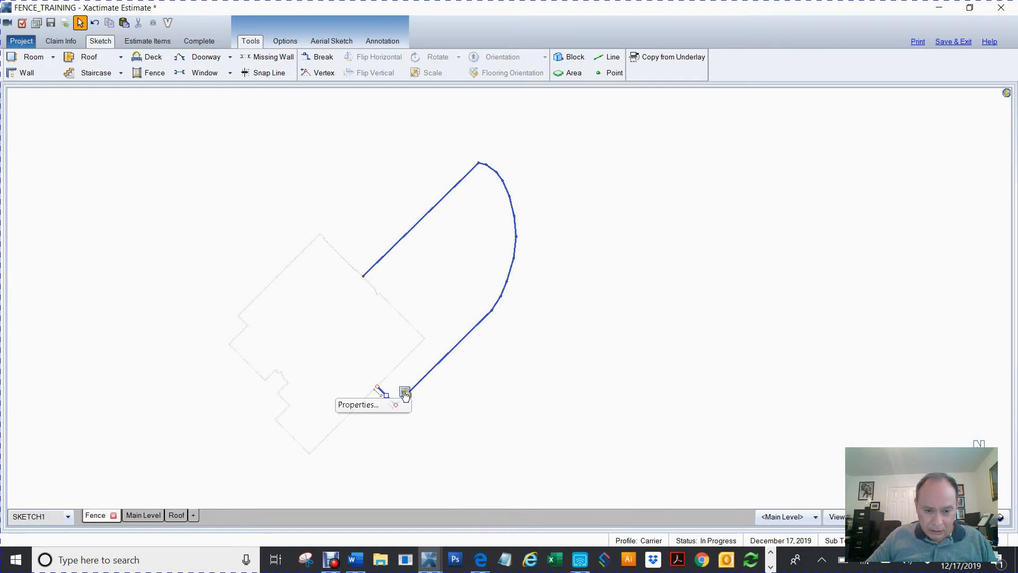
pyautogui.click(404, 393)
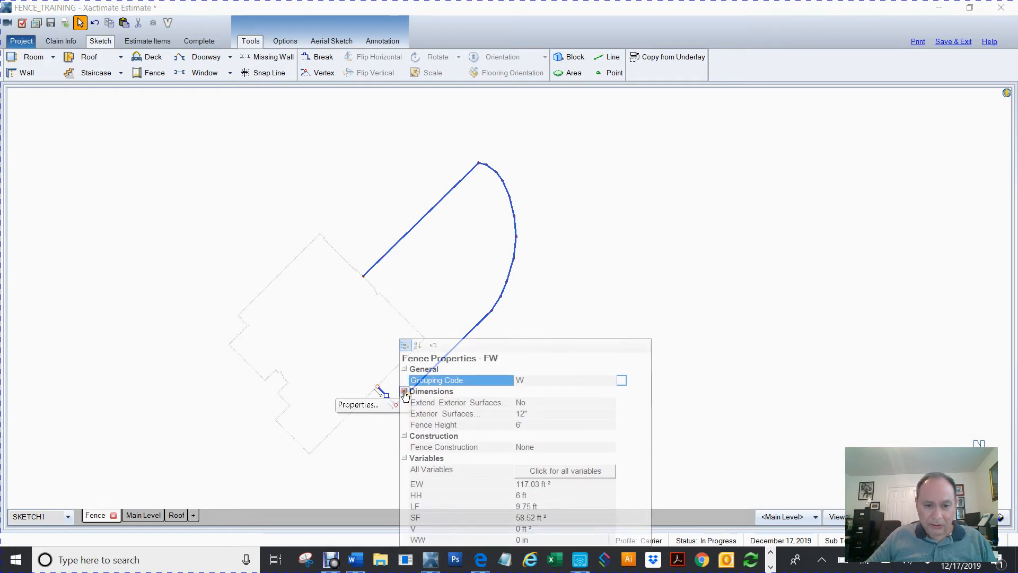
pyautogui.click(520, 427)
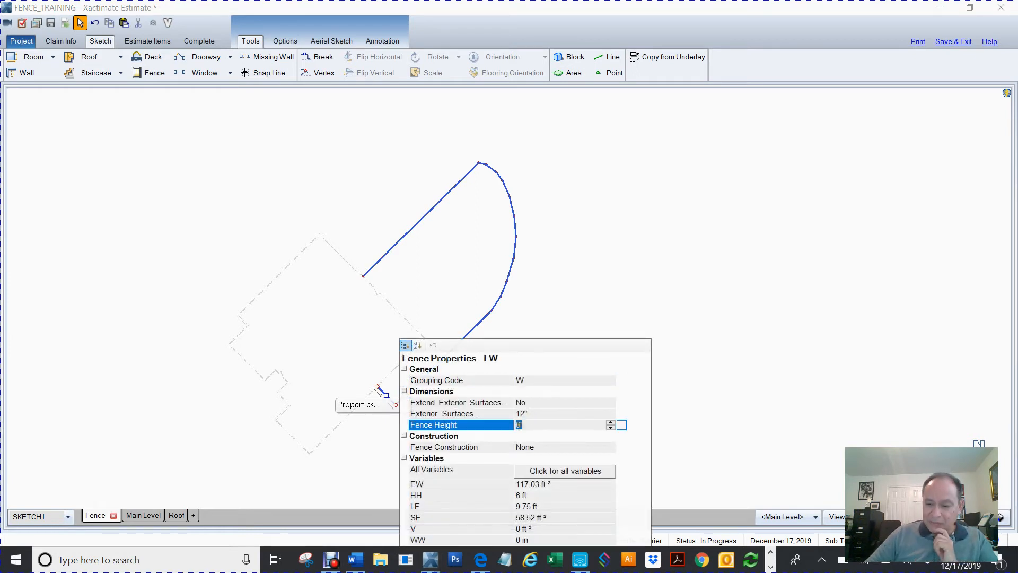
pyautogui.write('8')
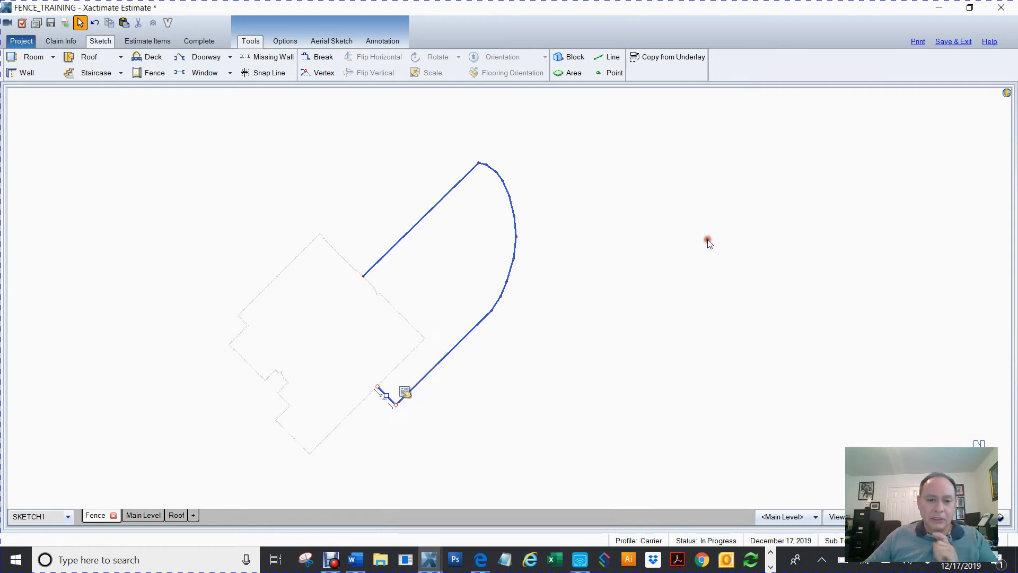
pyautogui.click(710, 245)
# - Orbit the fence in 3D to compare the short segment's height with the adjoining runs, and return to the plan view
pyautogui.press('F9')
pyautogui.scroll(-4, 612, 329)
pyautogui.moveTo(612, 329)
pyautogui.mouseDown()
pyautogui.moveTo(437, 269)
pyautogui.moveTo(418, 218)
pyautogui.mouseUp()
pyautogui.scroll(5, 445, 244)
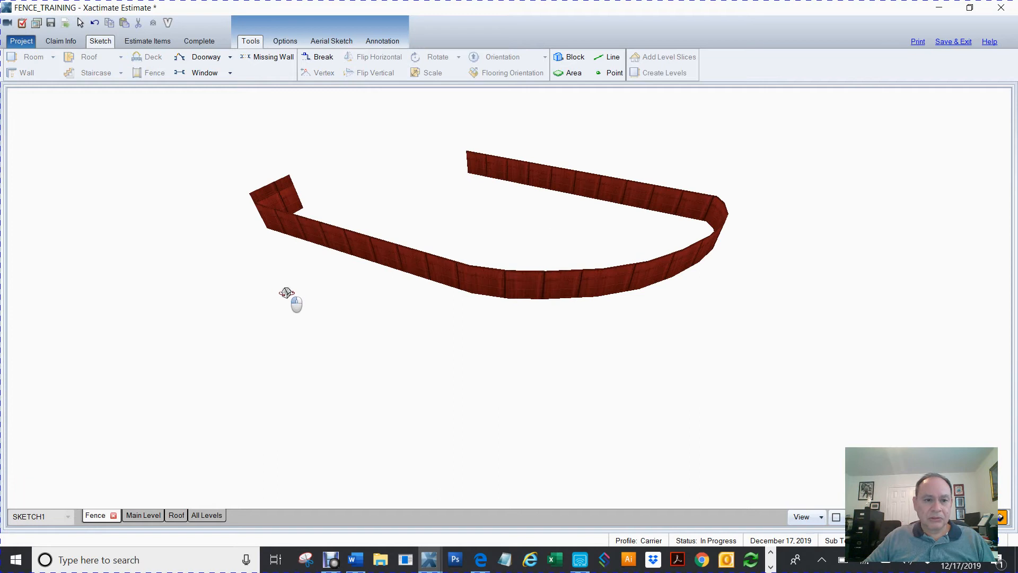
pyautogui.moveTo(286, 292); pyautogui.dragTo(414, 248)
pyautogui.scroll(-3, 411, 248)
pyautogui.moveTo(211, 400); pyautogui.dragTo(276, 375)
pyautogui.click(296, 390)
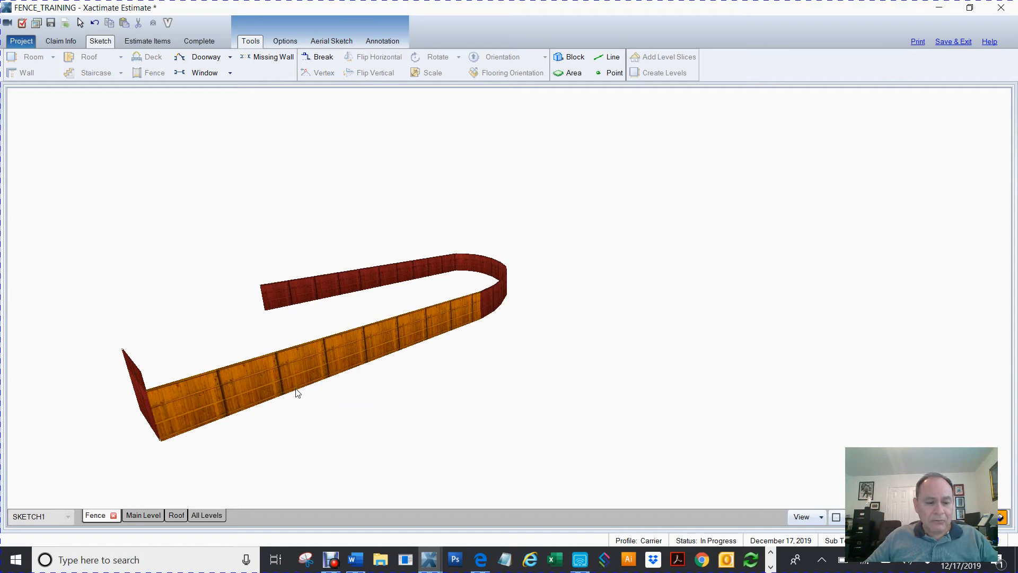
pyautogui.press('F8')
# - Set the short segment's fence height back to 6' and close its properties
pyautogui.moveTo(339, 364); pyautogui.dragTo(392, 404)
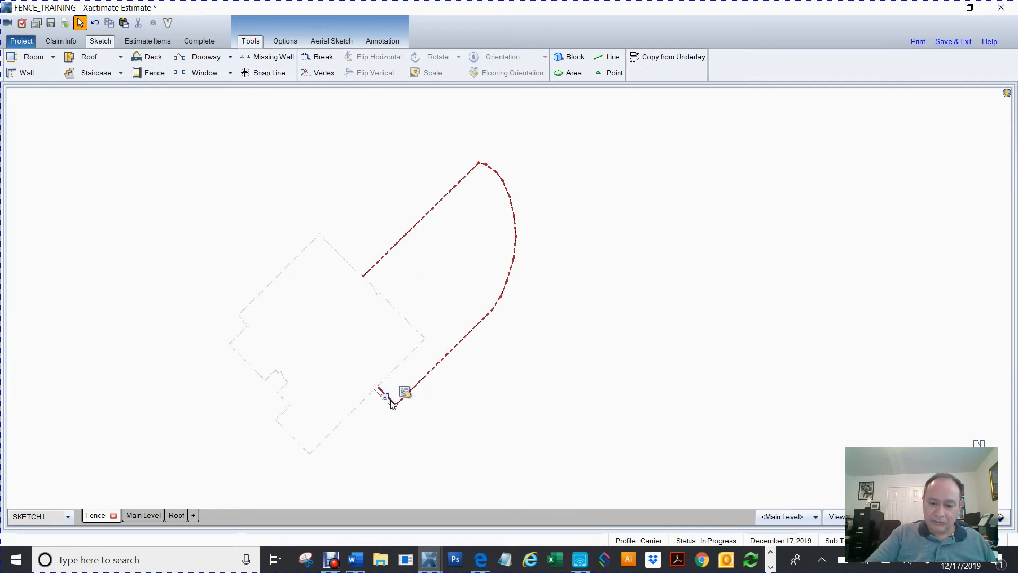
pyautogui.doubleClick(391, 404)
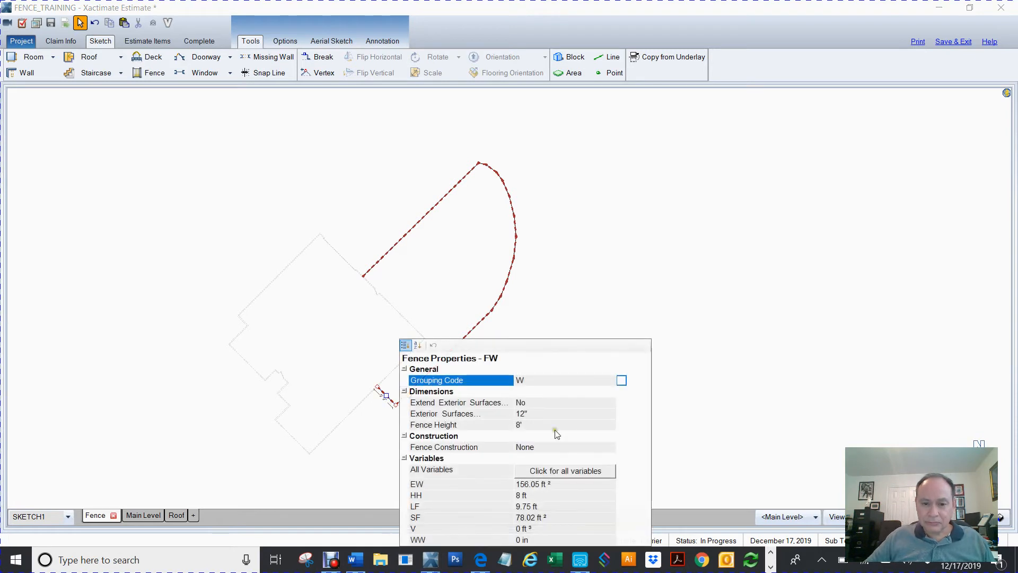
pyautogui.click(519, 424)
pyautogui.write('6')
pyautogui.press('Return')
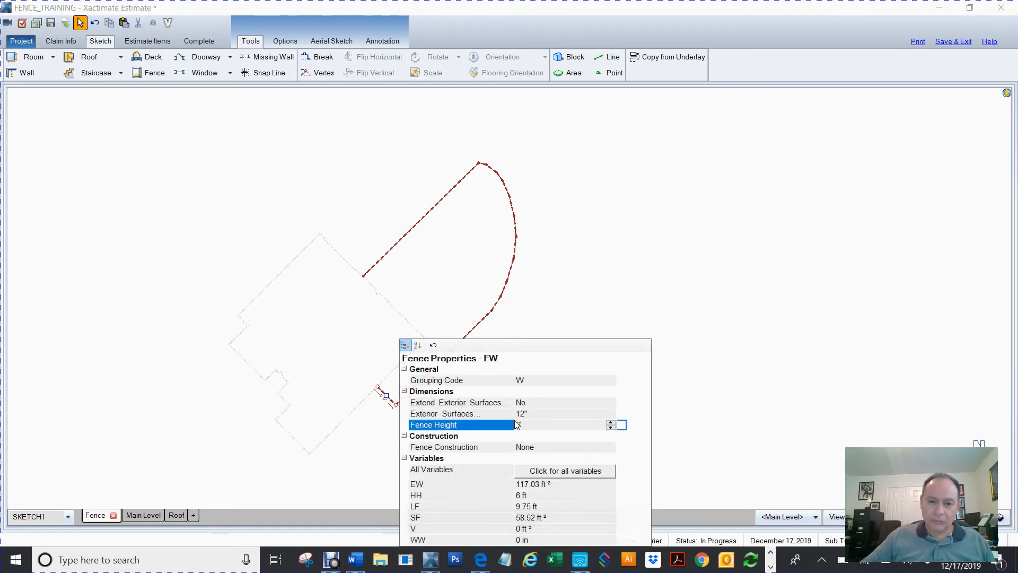
pyautogui.click(668, 234)
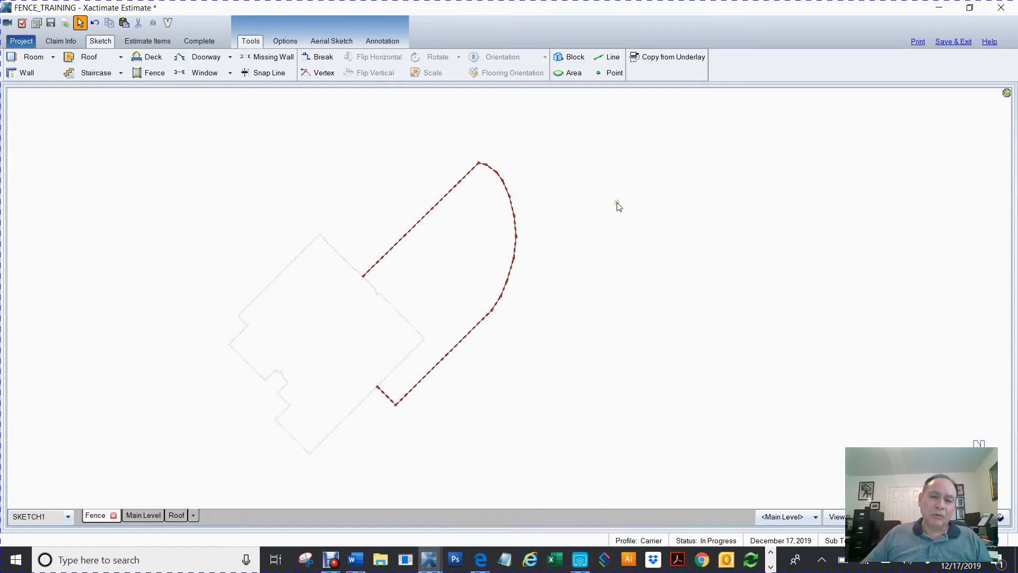
# - Select all fence segments together, examine their shared fence properties, and close them
pyautogui.moveTo(255, 117); pyautogui.dragTo(630, 432)
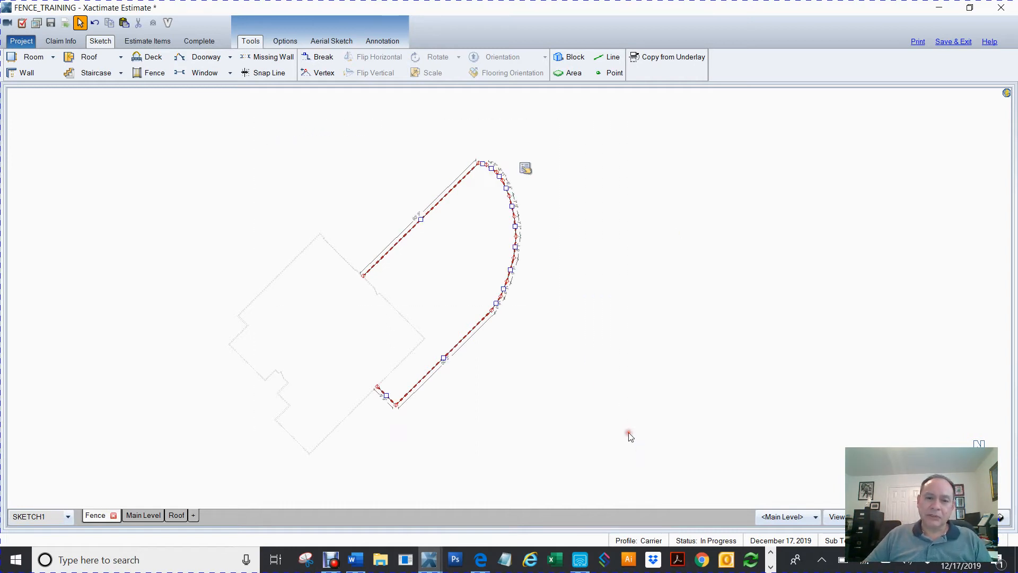
pyautogui.click(527, 169)
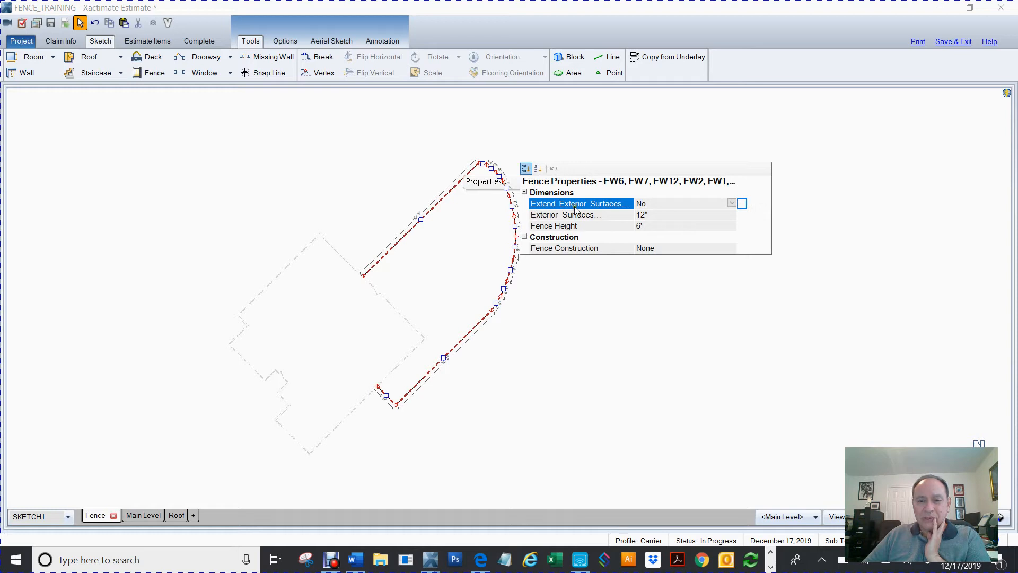
pyautogui.click(619, 271)
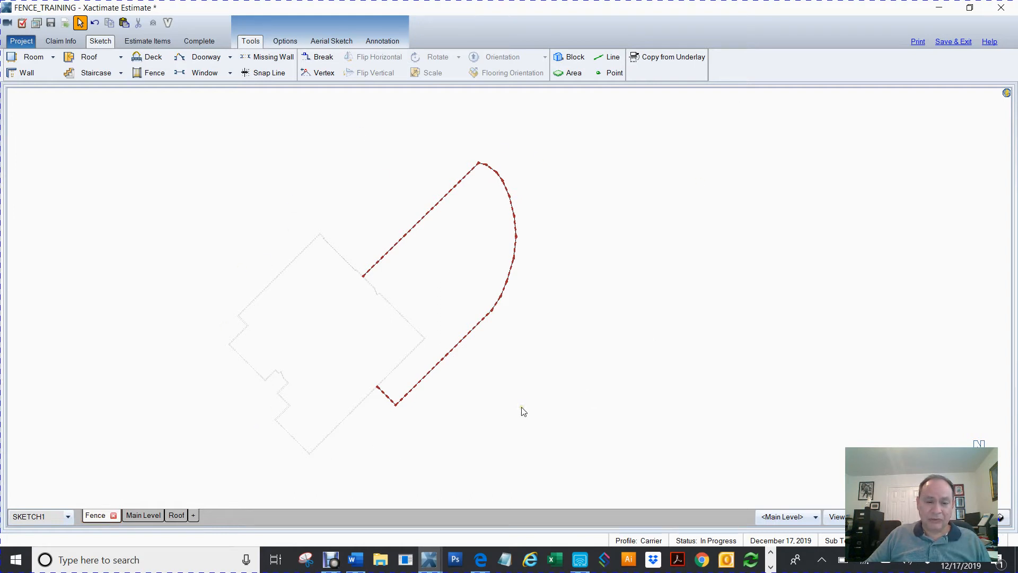
# - Open the Fence level's variables from its level properties, and reposition and enlarge the list so more variables fit
pyautogui.rightClick(98, 516)
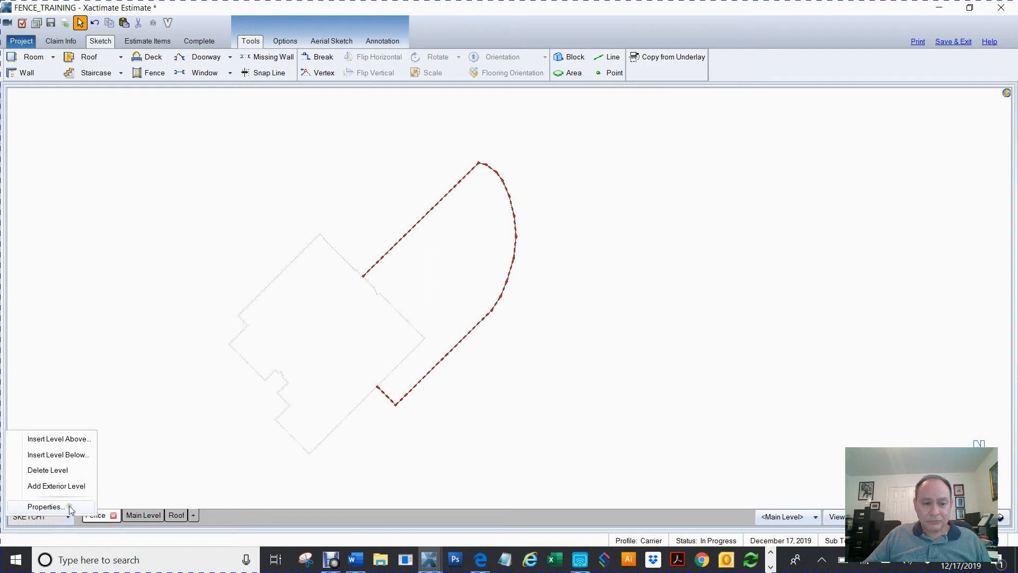
pyautogui.click(47, 507)
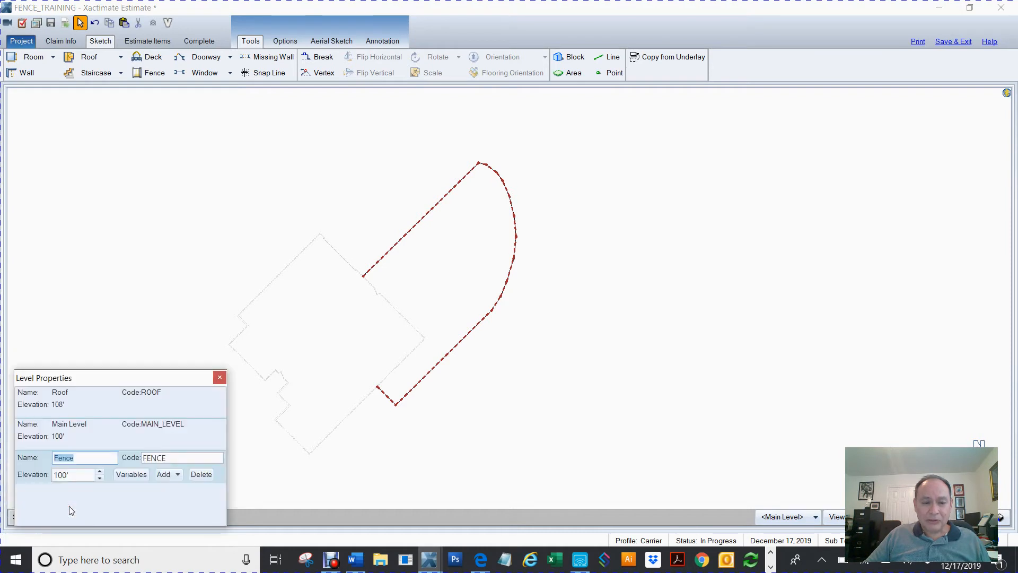
pyautogui.click(138, 477)
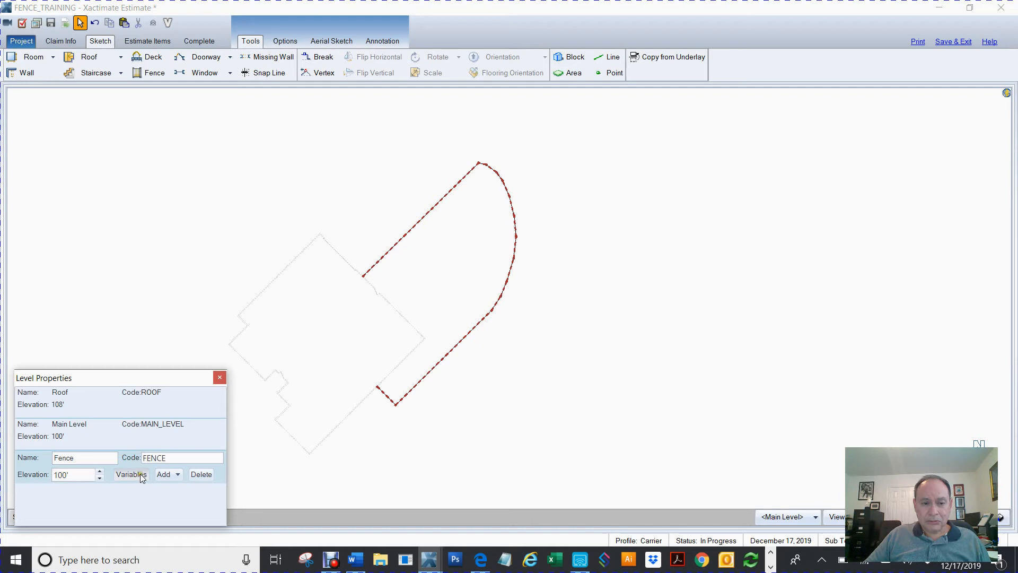
pyautogui.click(121, 475)
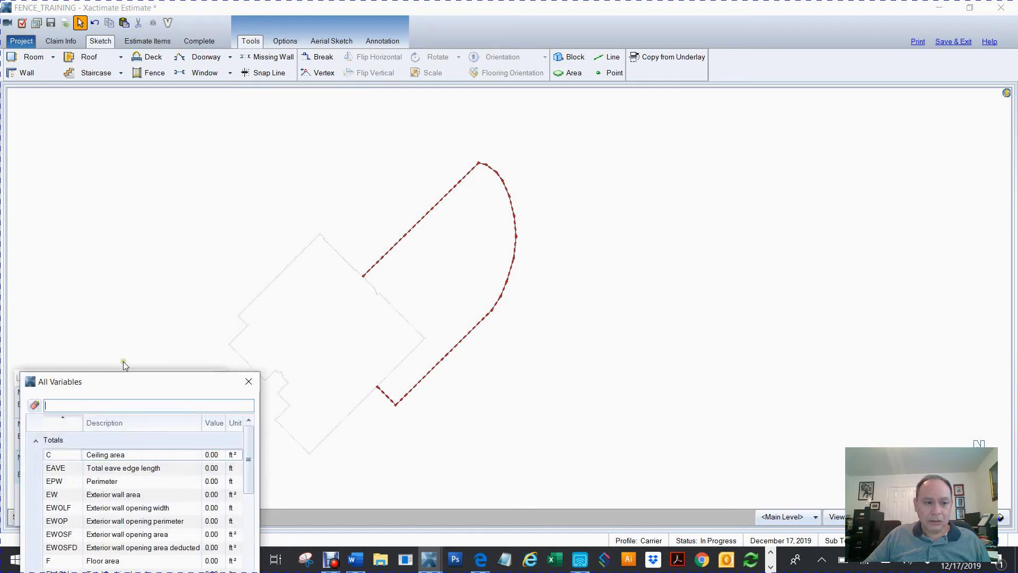
pyautogui.moveTo(132, 383); pyautogui.dragTo(638, 269)
pyautogui.moveTo(726, 180); pyautogui.dragTo(713, 98)
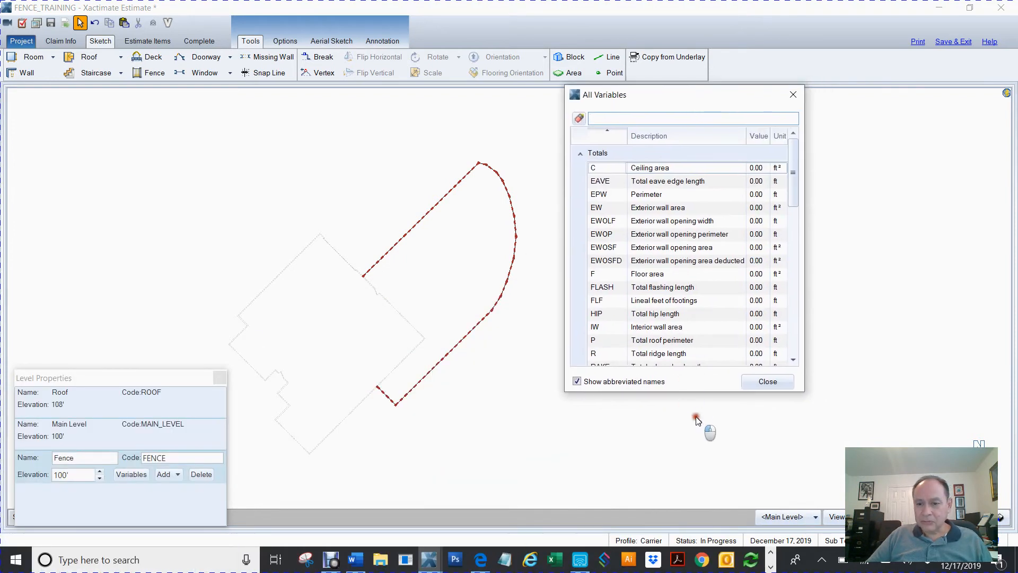
pyautogui.moveTo(703, 389); pyautogui.dragTo(702, 389)
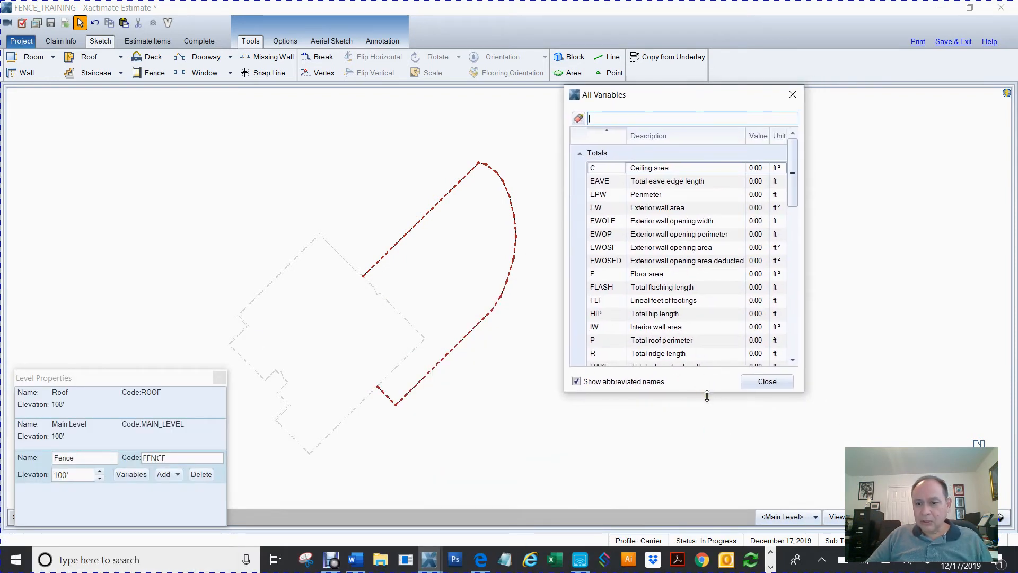
pyautogui.moveTo(707, 394); pyautogui.dragTo(687, 22)
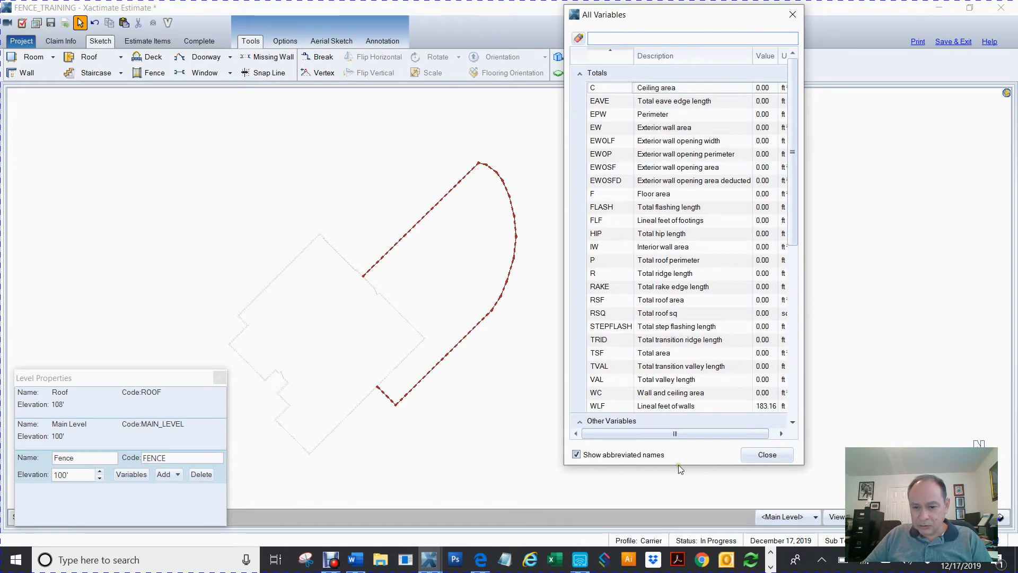
pyautogui.moveTo(682, 466); pyautogui.dragTo(690, 522)
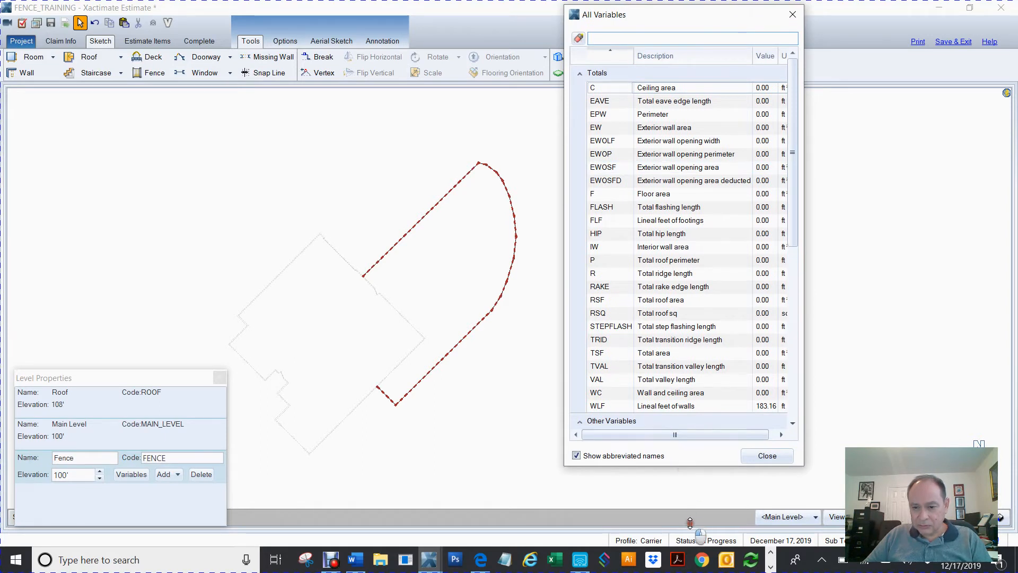
pyautogui.moveTo(689, 522); pyautogui.dragTo(689, 523)
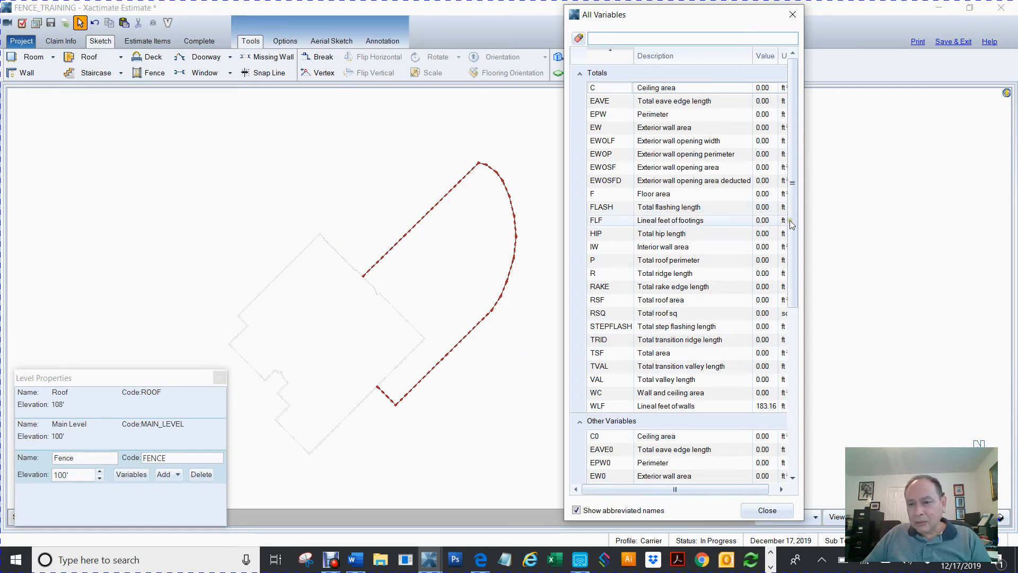
# - Examine the lineal feet of walls variables WLF and WLF0 for the Fence level, and close the variables and level properties
pyautogui.moveTo(794, 214); pyautogui.dragTo(794, 188)
pyautogui.moveTo(795, 378); pyautogui.dragTo(734, 302)
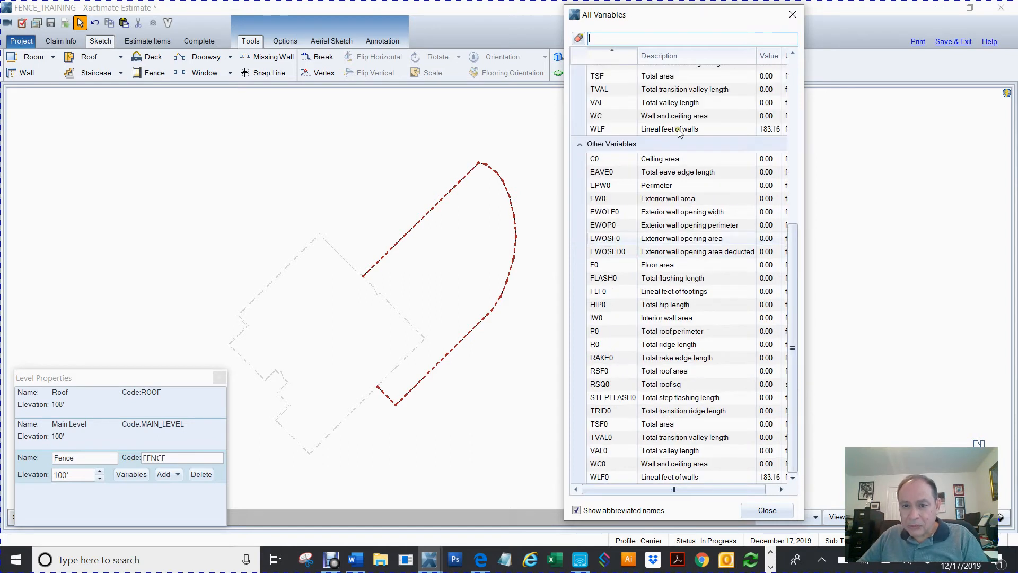
pyautogui.click(650, 129)
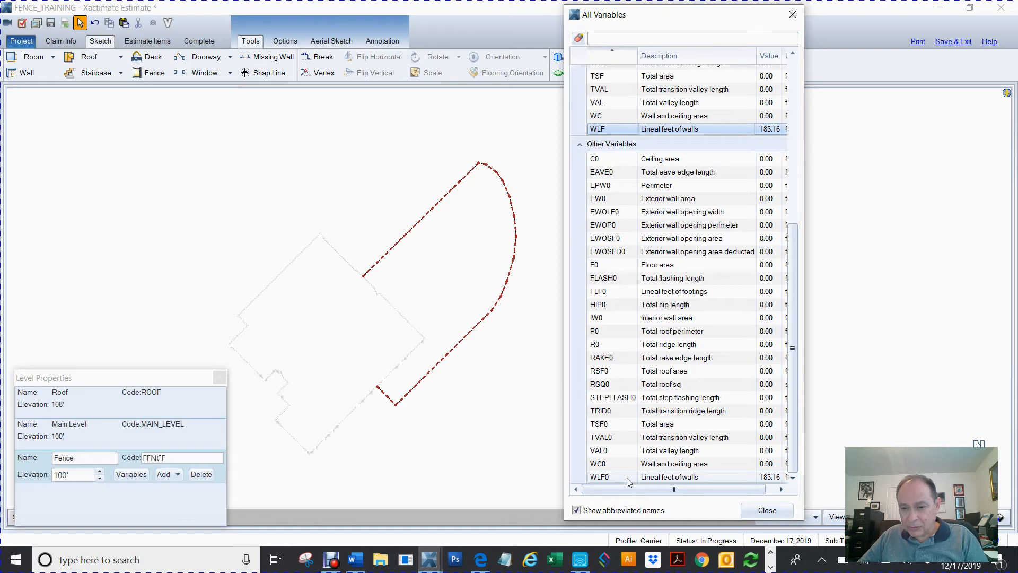
pyautogui.click(656, 478)
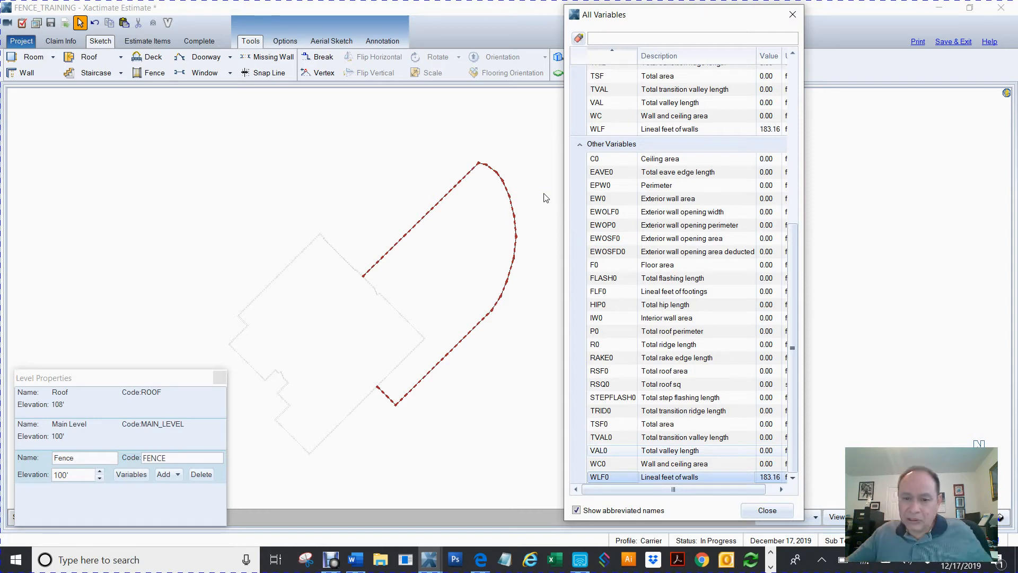
pyautogui.click(792, 15)
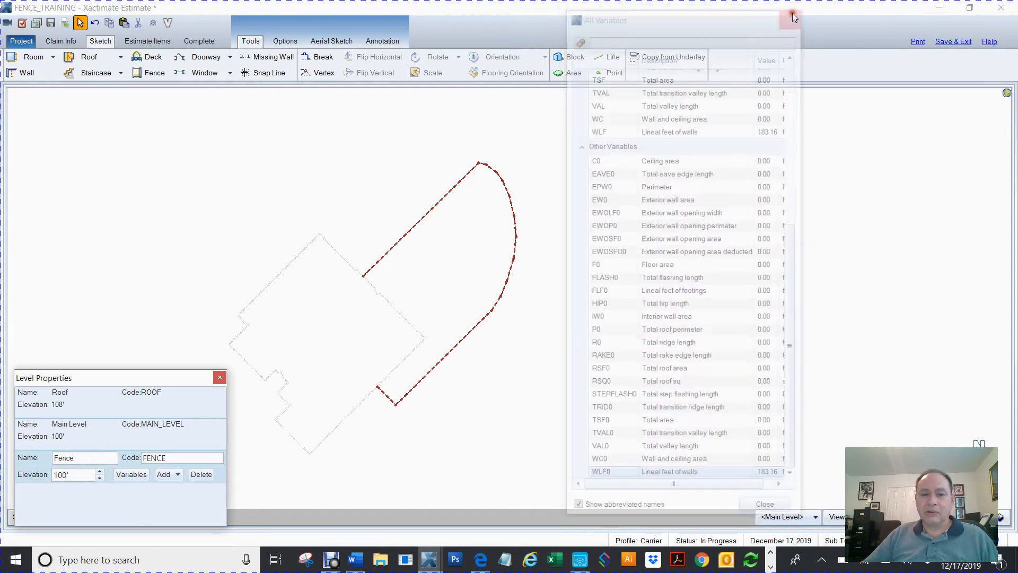
pyautogui.click(220, 377)
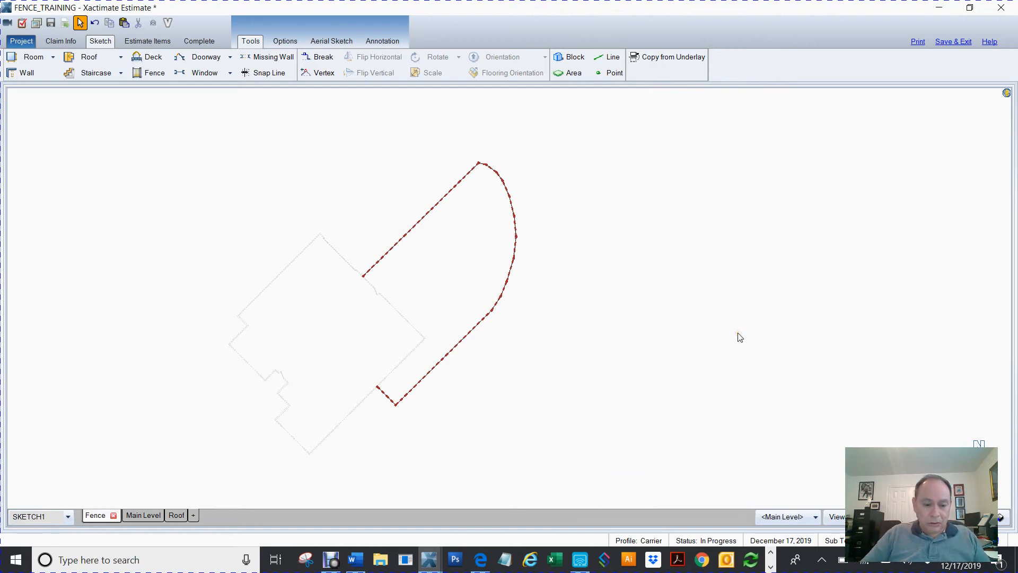
# - Show the price list search and line items alongside the fence sketch, leaving no fence segments selected
pyautogui.press('F9')
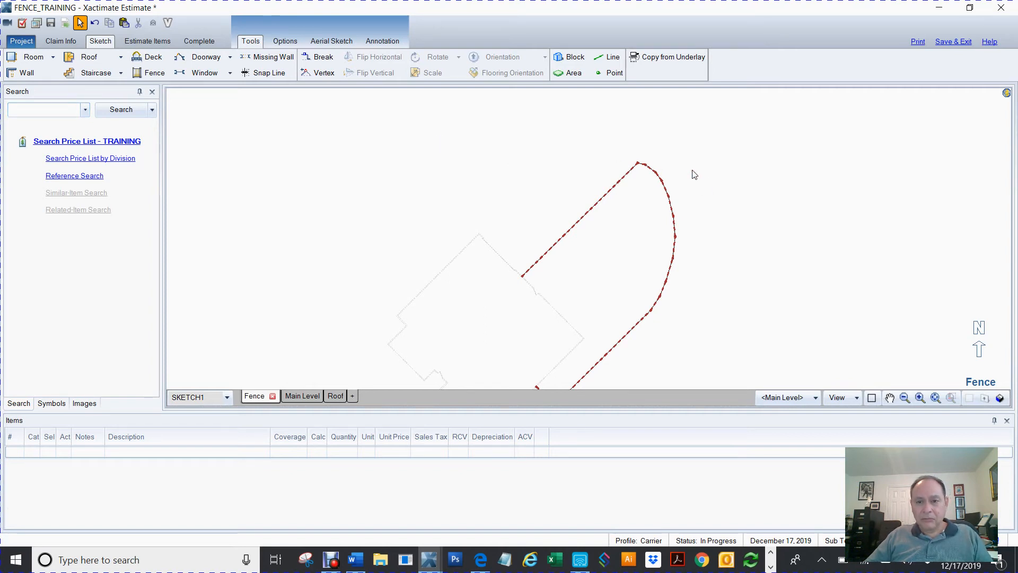
pyautogui.moveTo(433, 126); pyautogui.dragTo(739, 438)
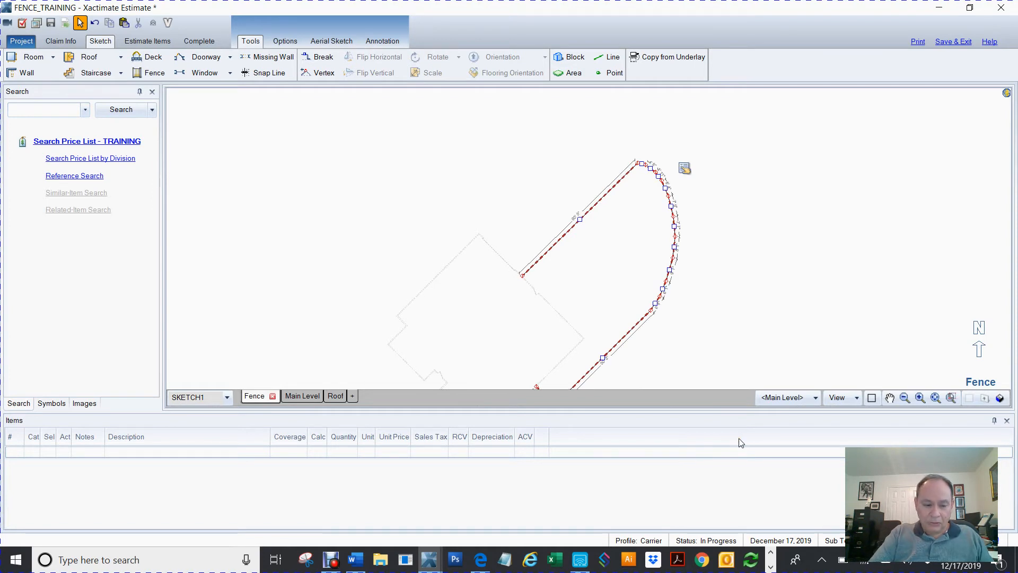
pyautogui.scroll(1, 740, 443)
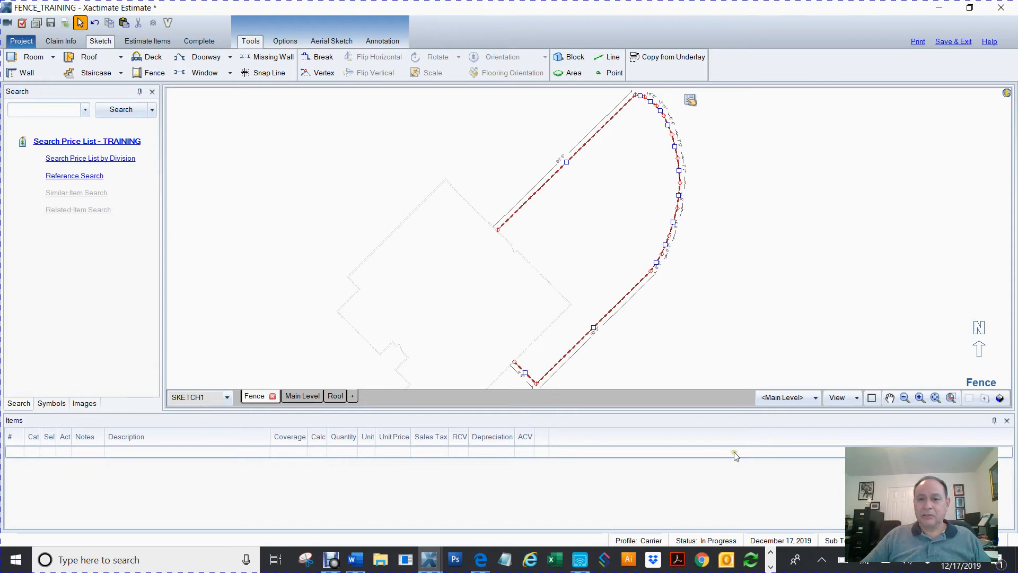
pyautogui.click(744, 274)
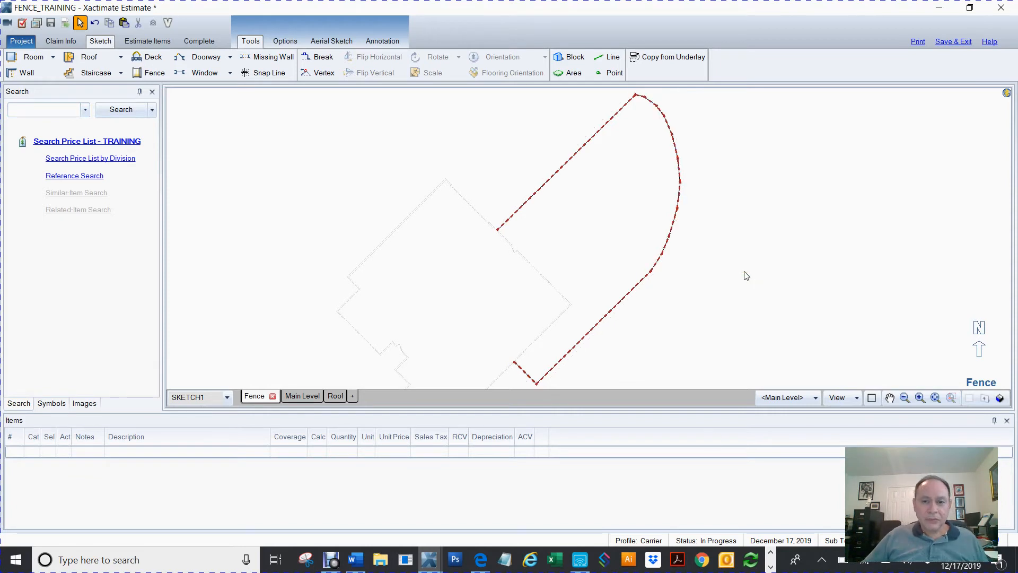
pyautogui.scroll(-1, 746, 275)
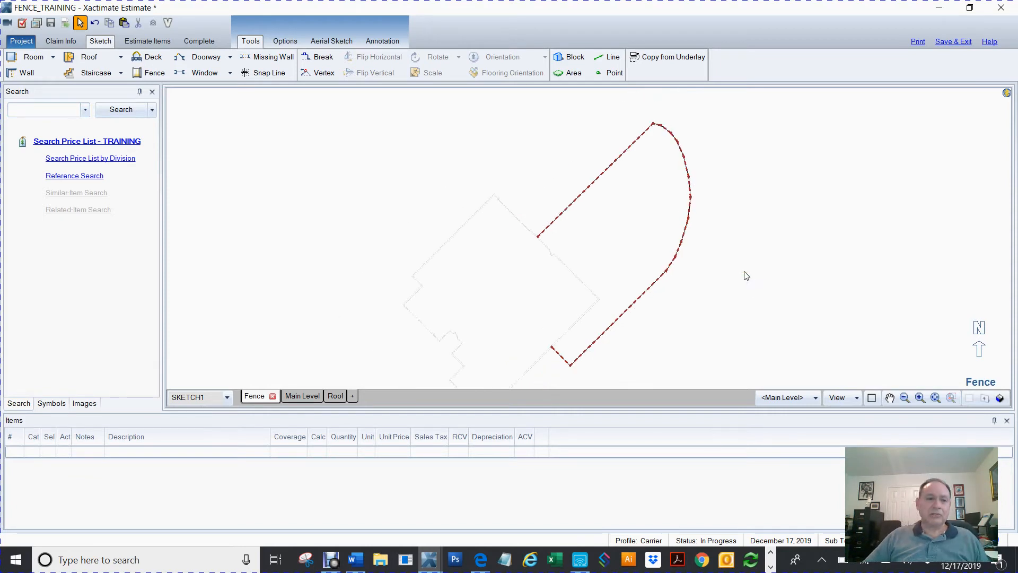
# - Find the line item PNTFENST, Stain - wood fence/gate, and place it on the whole fence with Wall Surfaces as the quantity
pyautogui.click(27, 109)
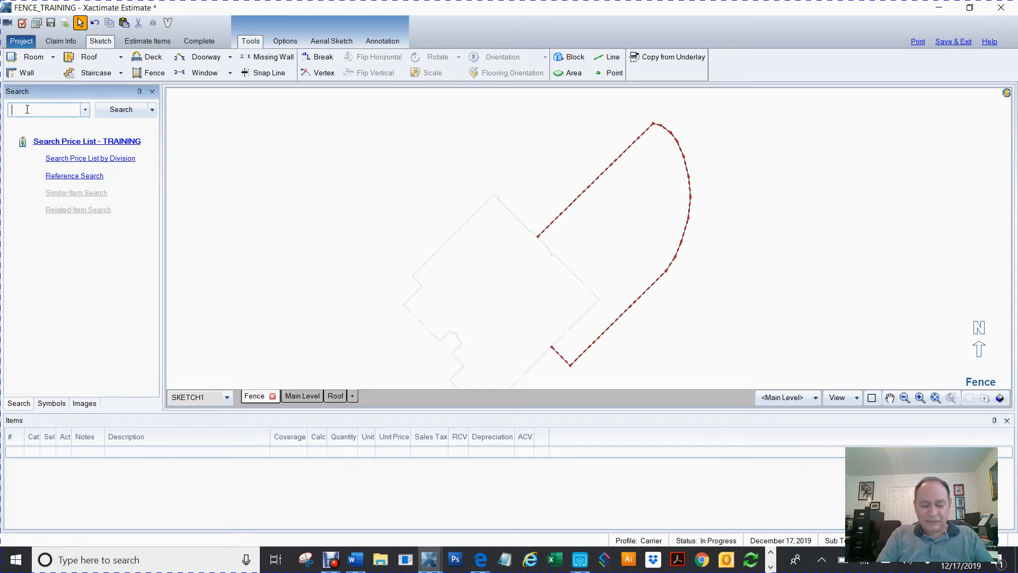
pyautogui.write('pnt')
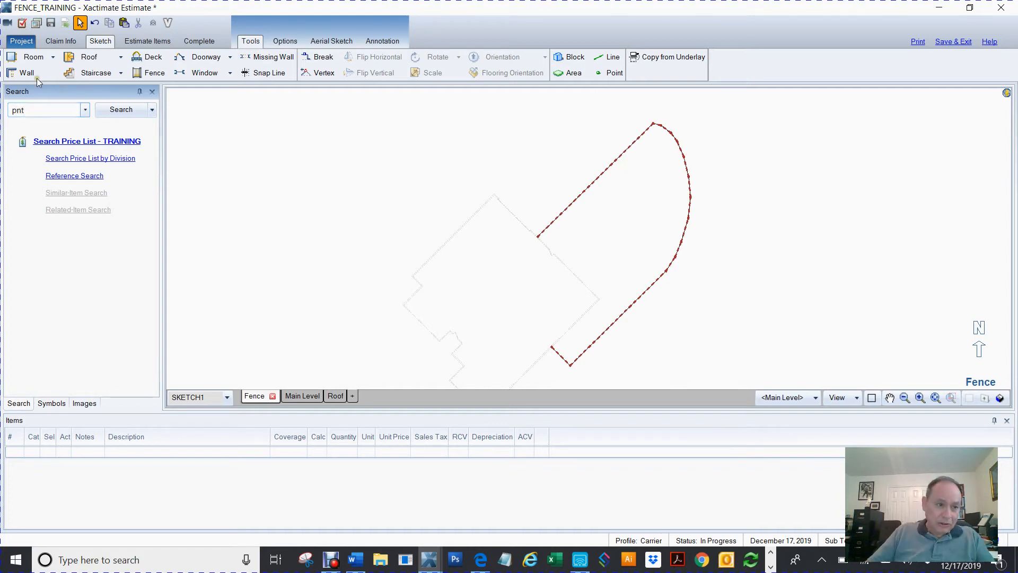
pyautogui.click(34, 109)
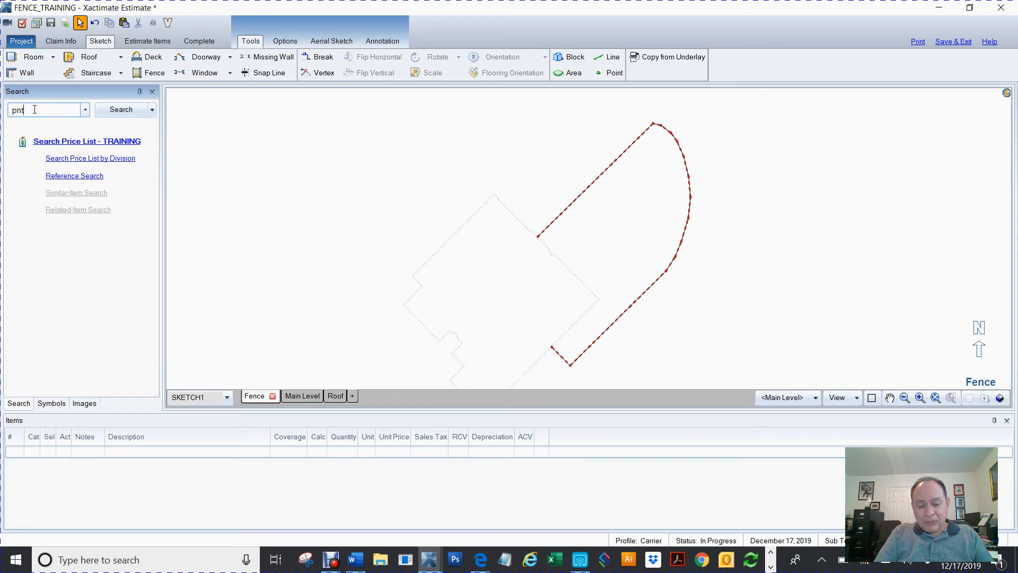
pyautogui.write('f')
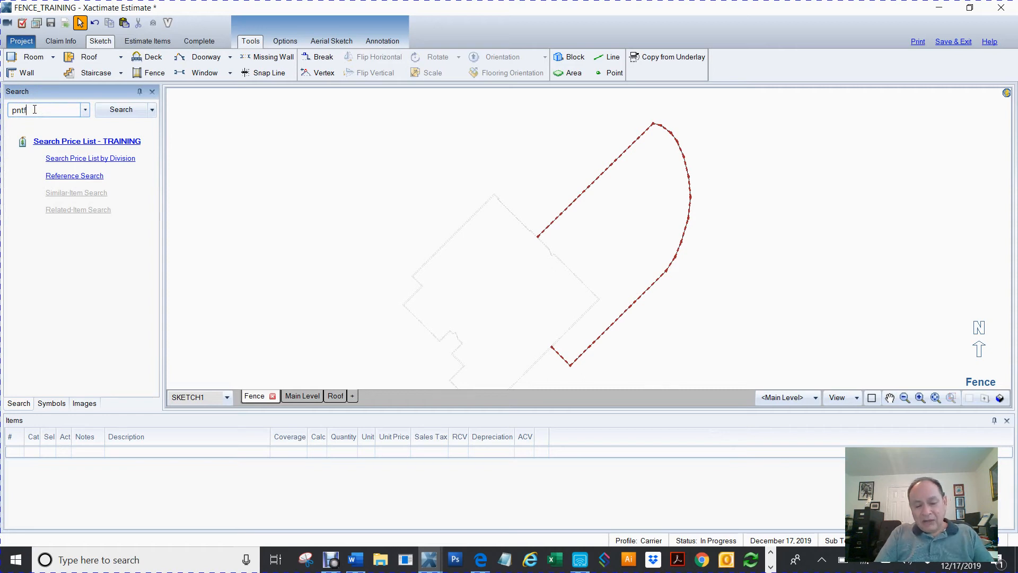
pyautogui.write('ens')
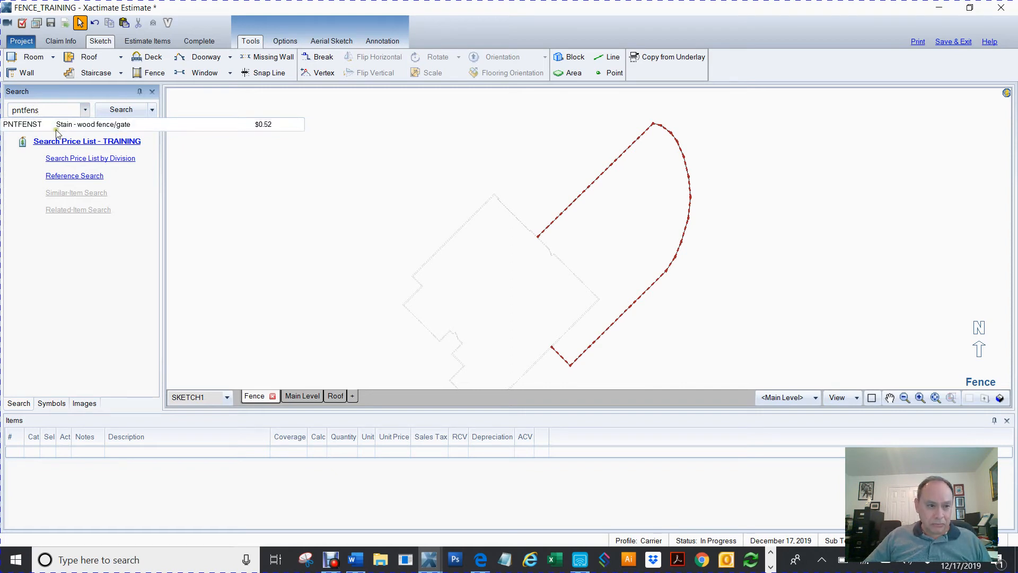
pyautogui.click(99, 125)
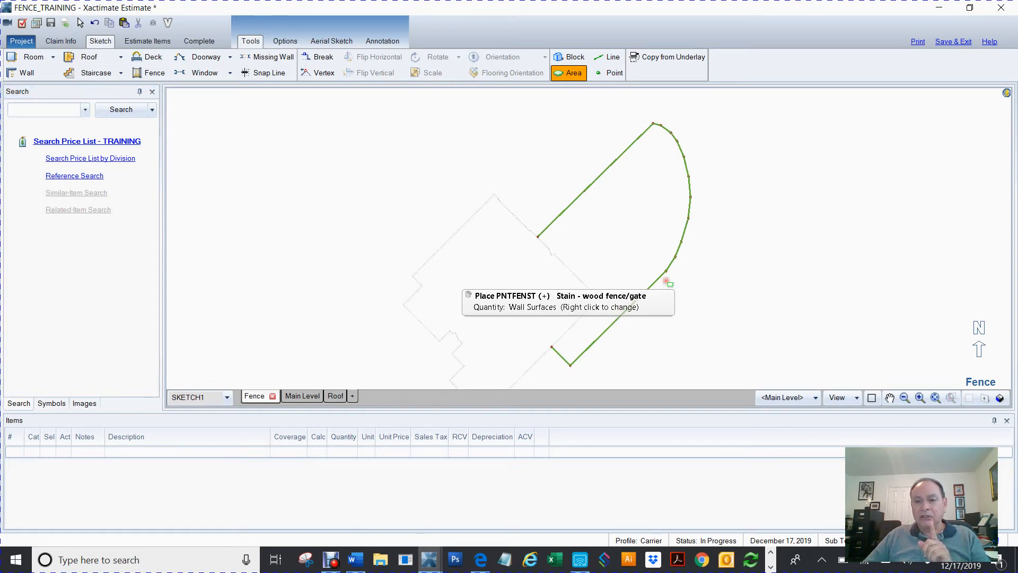
pyautogui.click(669, 284)
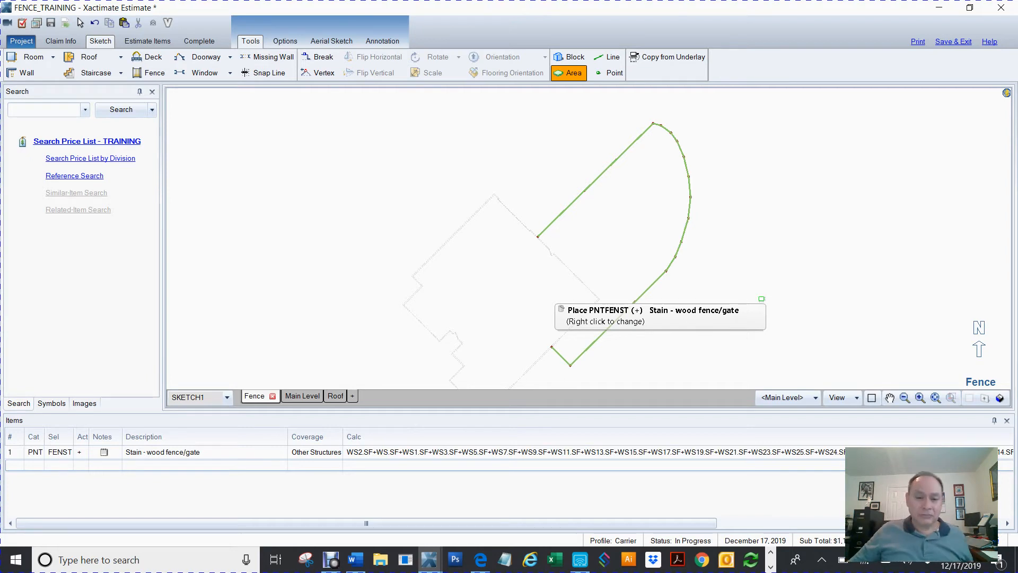
pyautogui.press('Escape')
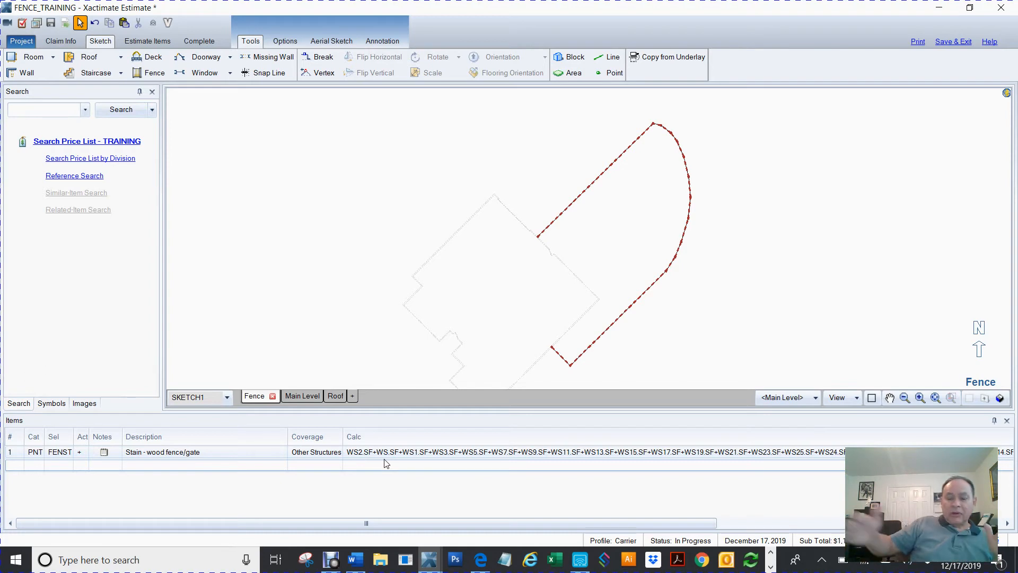
# - Inspect individual fence segments from the short run beside the house around to the curve, and clear the selection
pyautogui.click(564, 354)
pyautogui.click(599, 338)
pyautogui.click(673, 260)
pyautogui.click(678, 247)
pyautogui.click(685, 232)
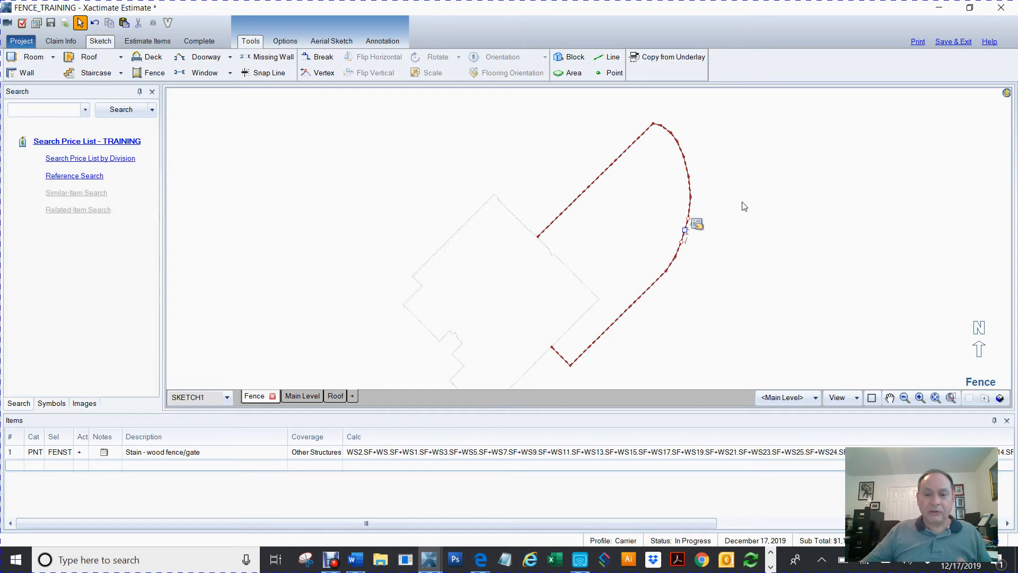
pyautogui.click(473, 167)
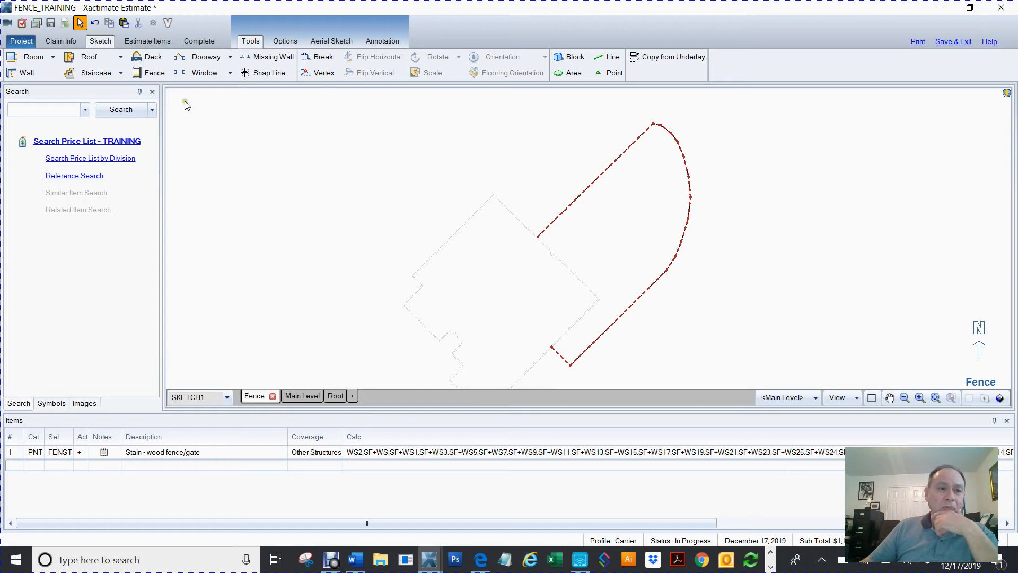
# - Open the Stain - wood fence/gate line item in the estimate's Fence group to examine its quantity and pricing
pyautogui.click(144, 42)
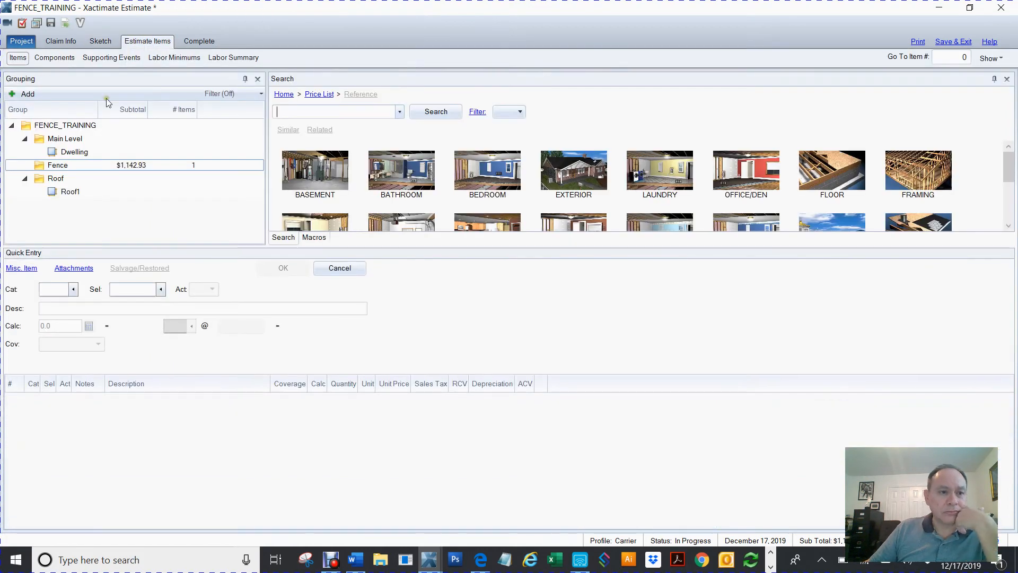
pyautogui.click(37, 165)
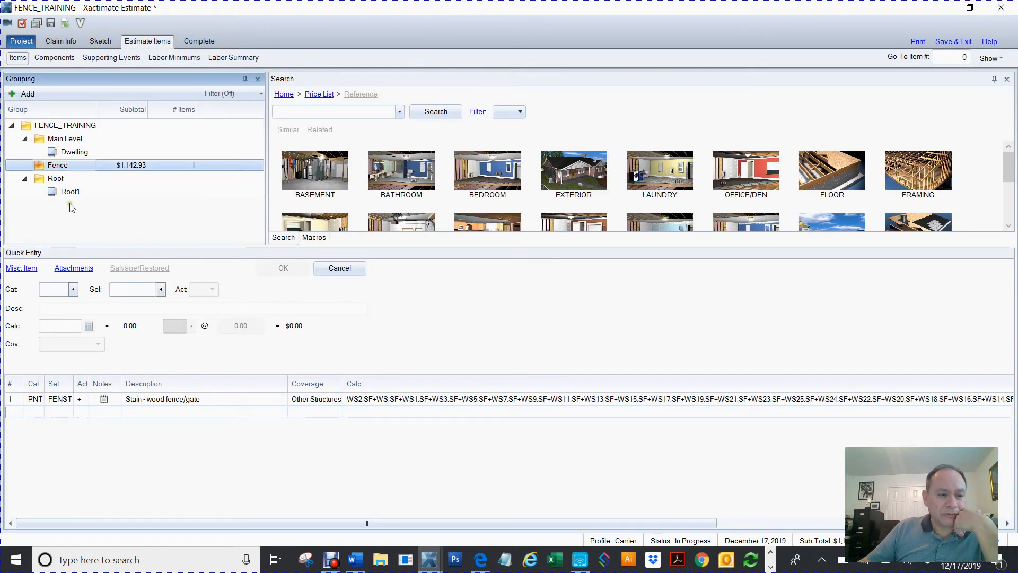
pyautogui.click(14, 401)
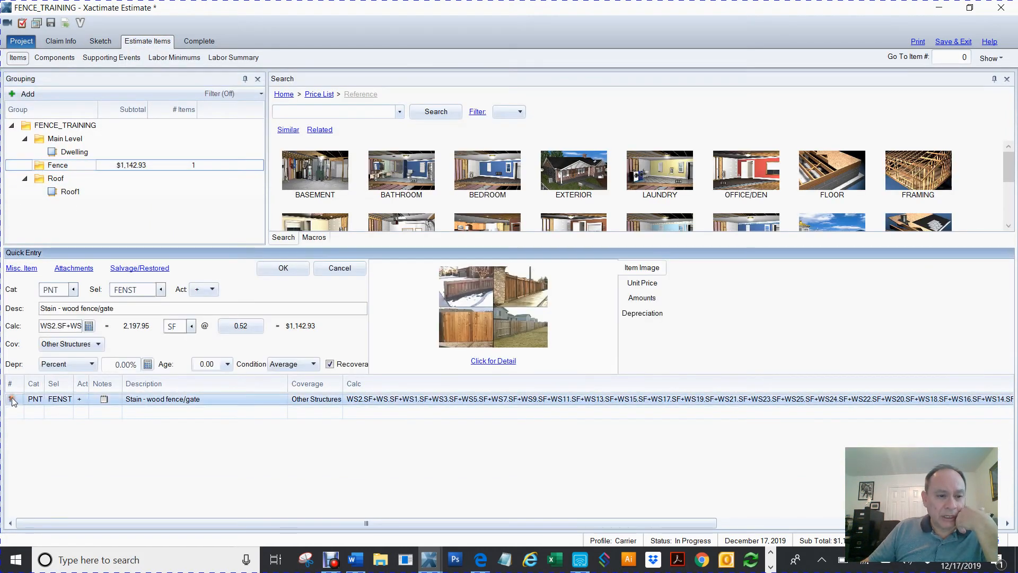
# - Switch to the mirrored phone's calculator, work out 182.16*6*2 as a check on the fence stain quantity, and return to the estimate
pyautogui.click(118, 313)
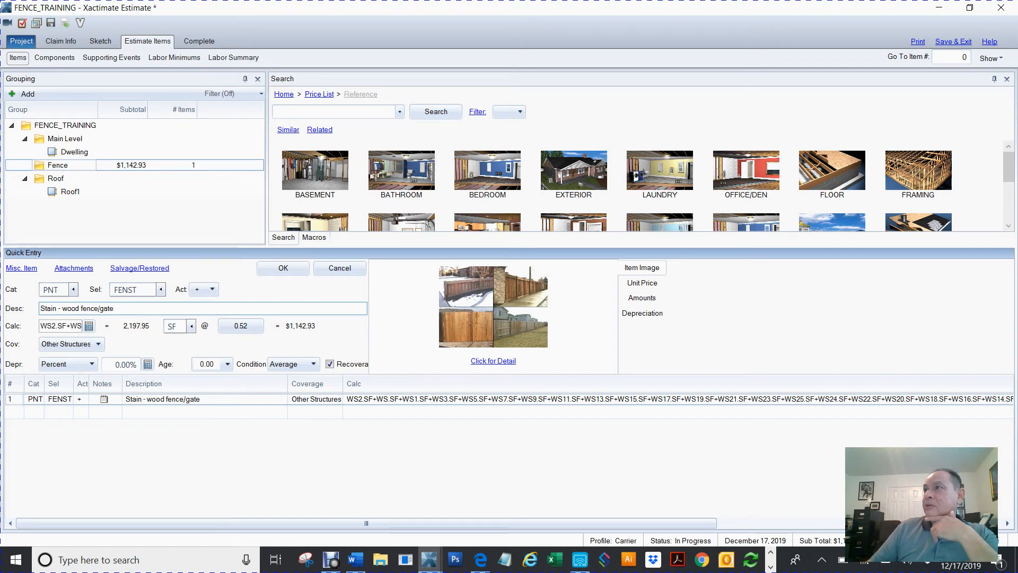
pyautogui.click(580, 559)
pyautogui.moveTo(413, 193); pyautogui.dragTo(536, 57)
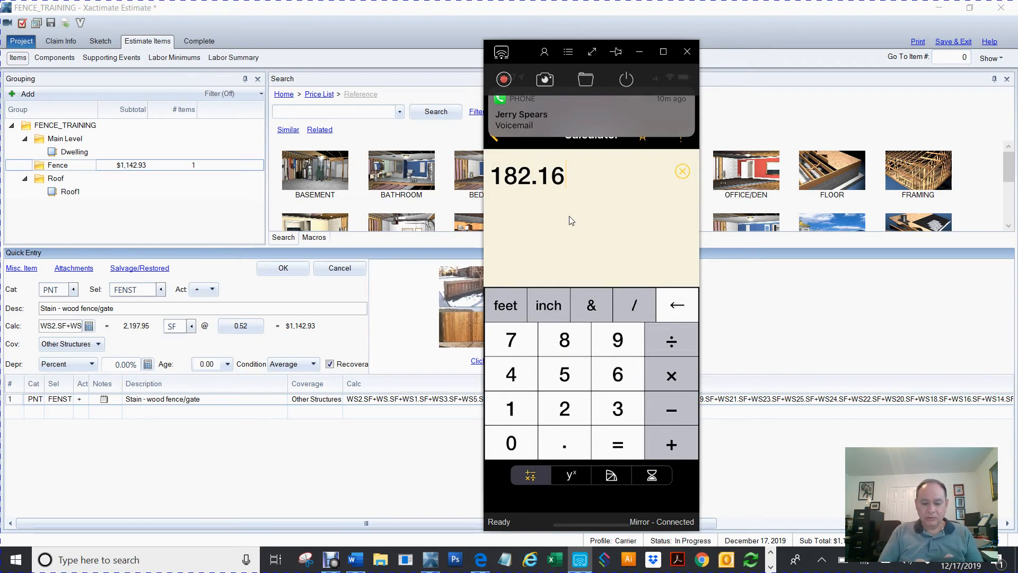
pyautogui.write('*')
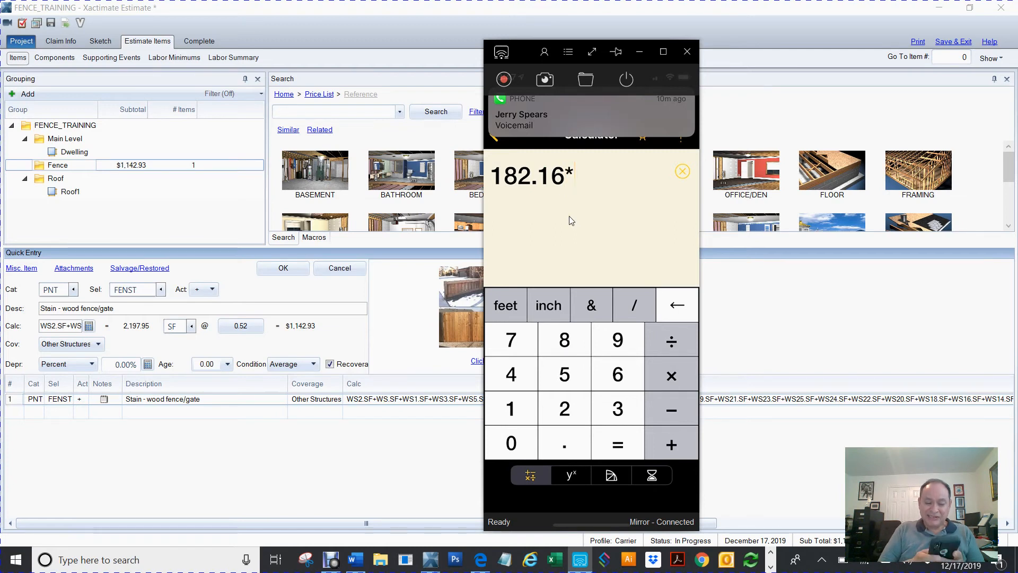
pyautogui.write('6')
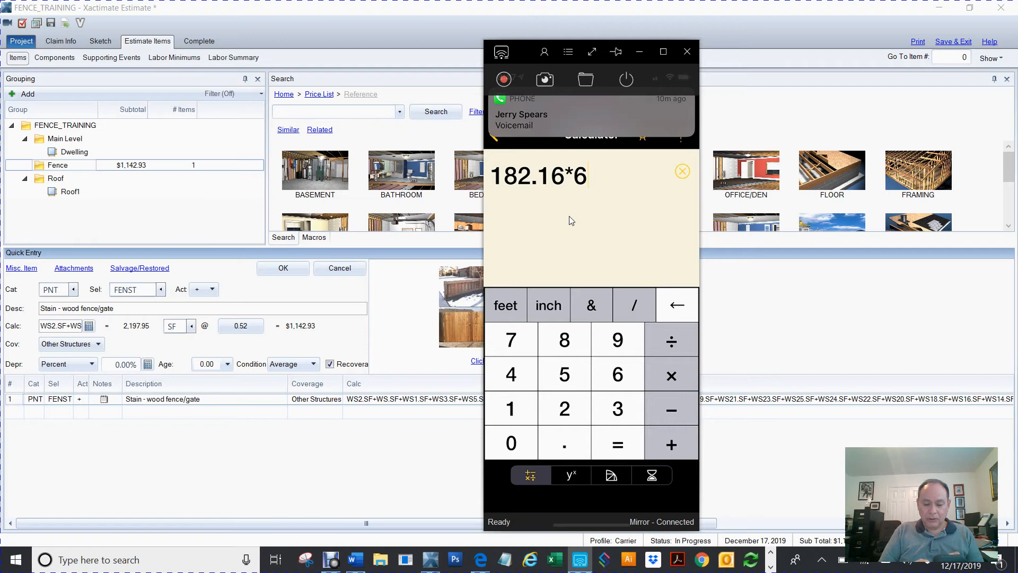
pyautogui.write('*')
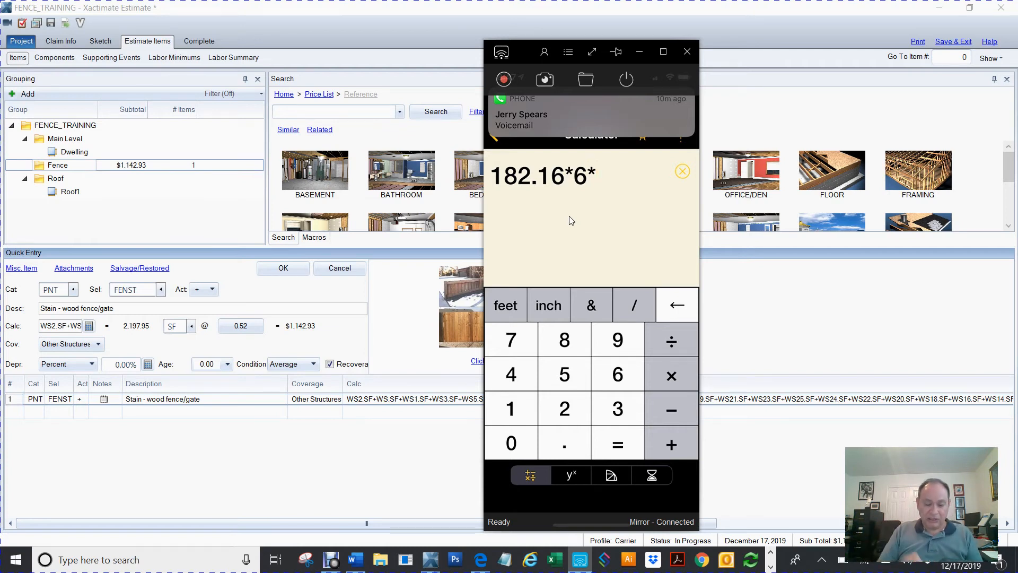
pyautogui.write('2')
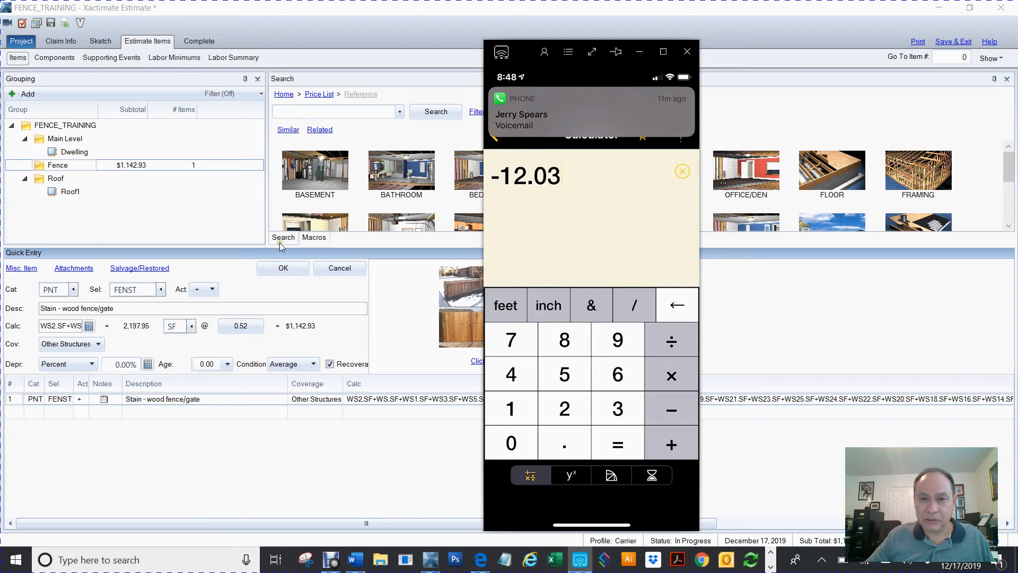
pyautogui.click(688, 55)
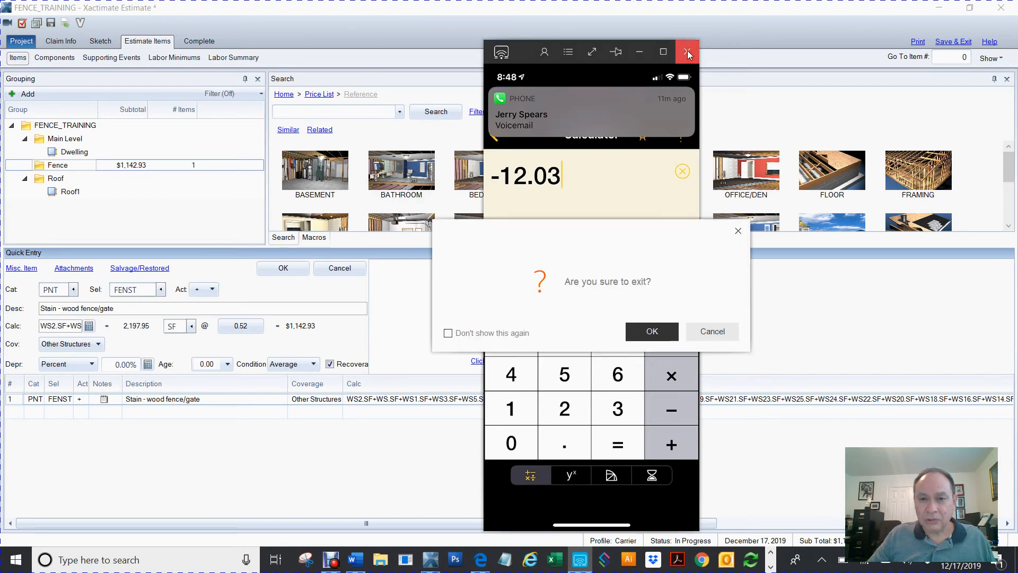
pyautogui.click(724, 327)
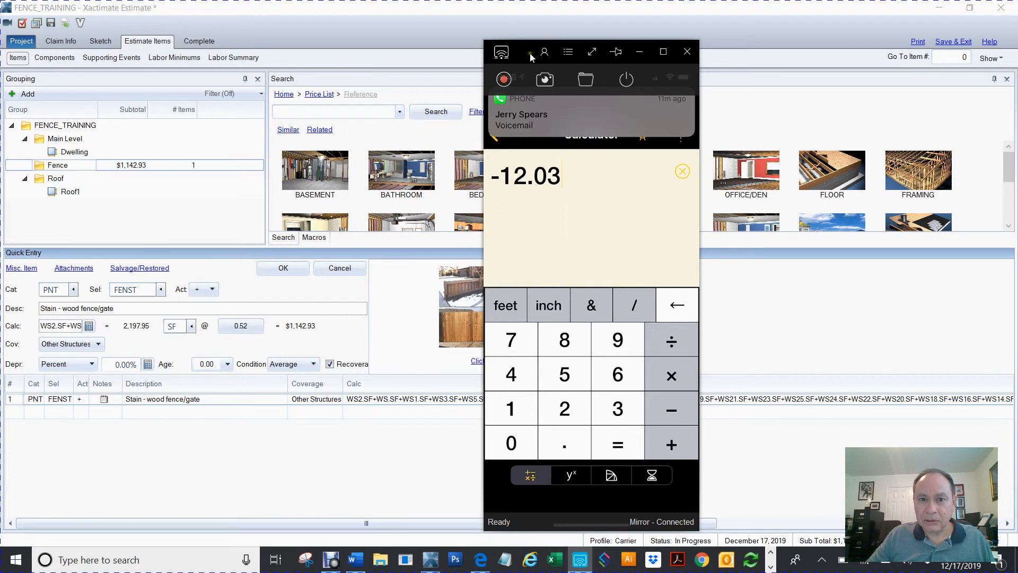
pyautogui.click(539, 51)
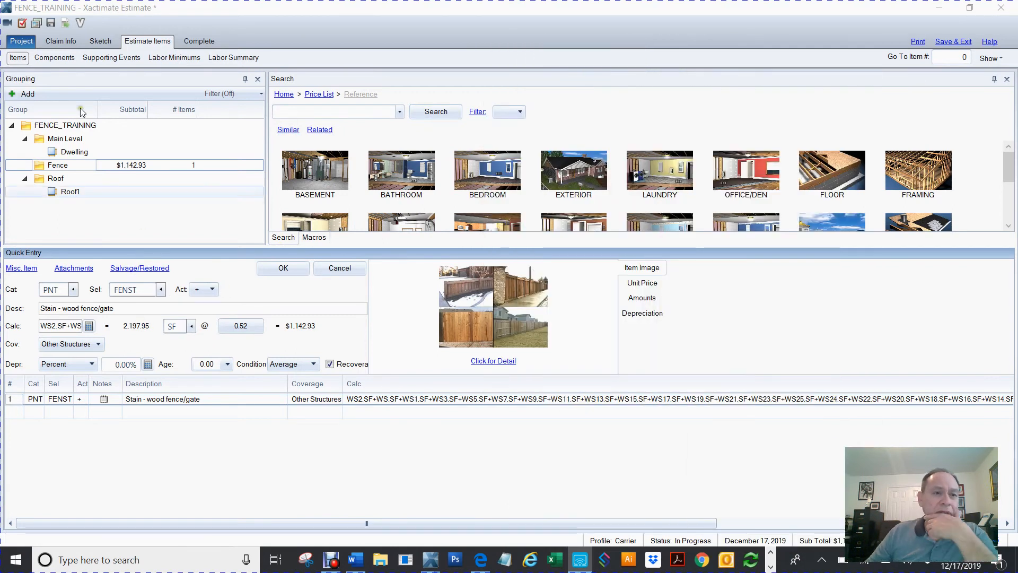
# - Draw a rectangular room about 13' 10" by 14' 10" on the sketch's Fence level, in the empty area beside the house outline
pyautogui.click(106, 43)
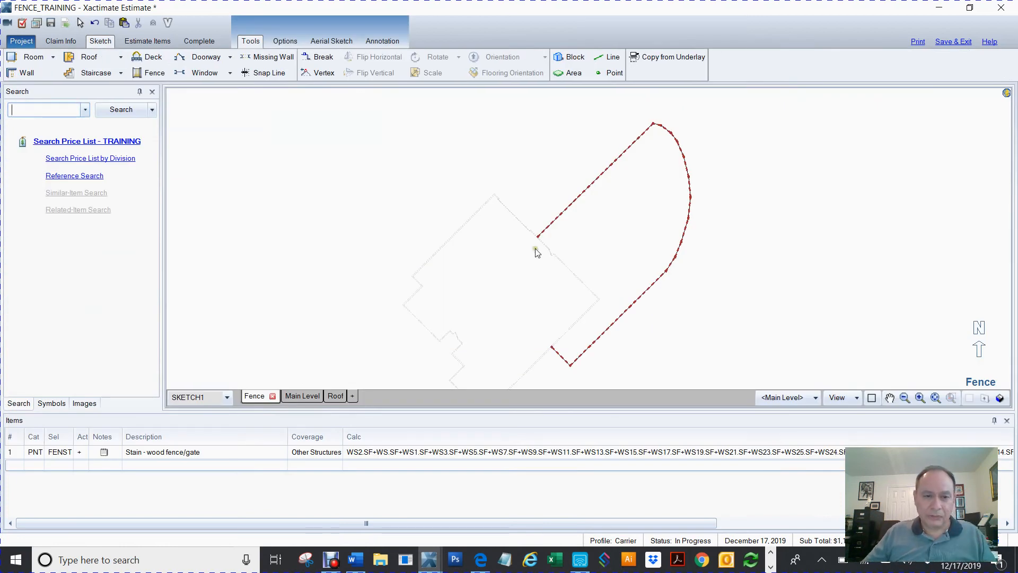
pyautogui.click(348, 206)
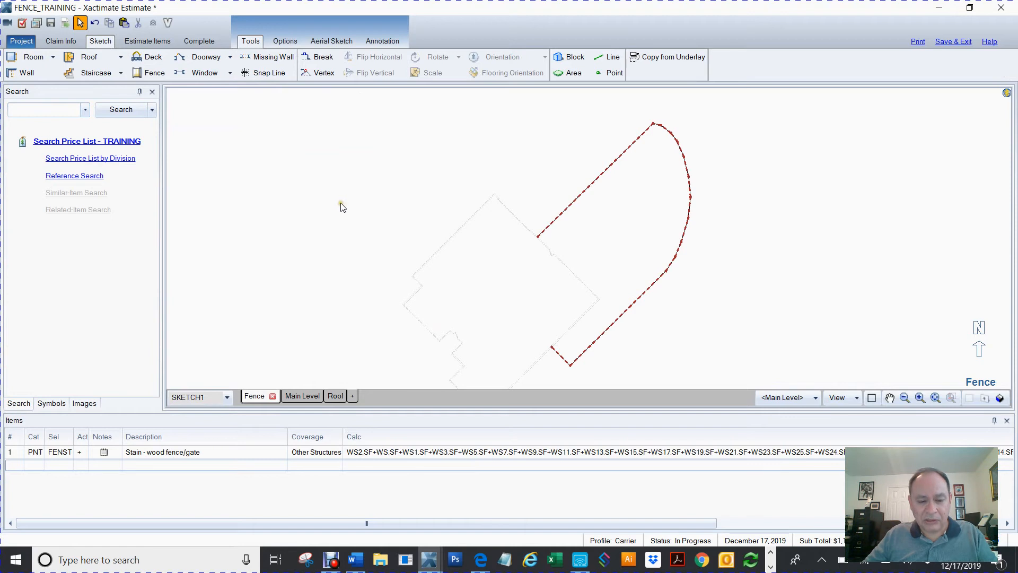
pyautogui.press('r')
pyautogui.click(307, 181)
pyautogui.click(332, 207)
pyautogui.scroll(2, 332, 207)
pyautogui.click(300, 200)
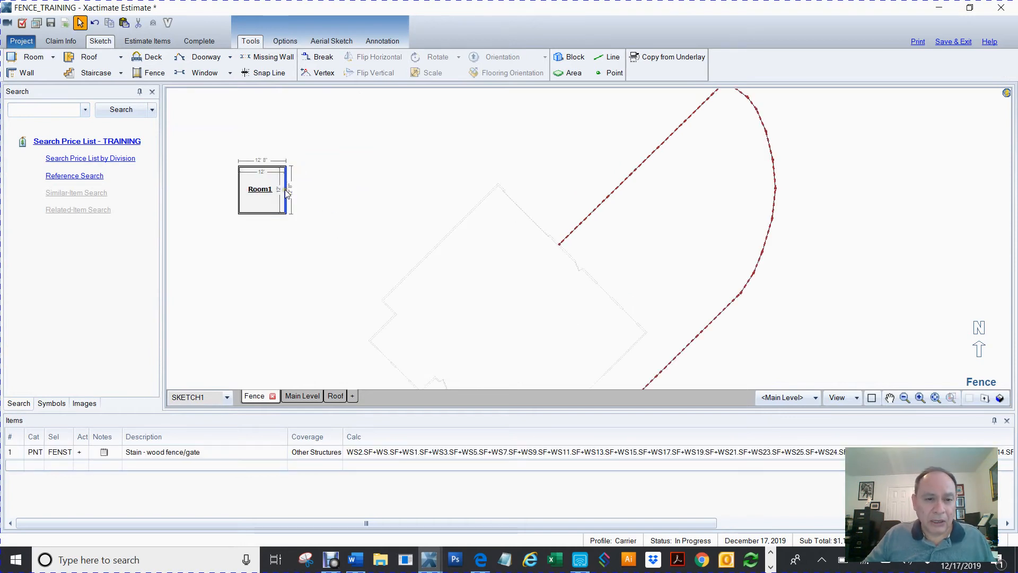
# - Examine the new room's wall dimensions up close, ending with the whole room selected
pyautogui.click(266, 190)
pyautogui.moveTo(286, 189); pyautogui.dragTo(274, 232)
pyautogui.click(265, 214)
pyautogui.scroll(3, 321, 216)
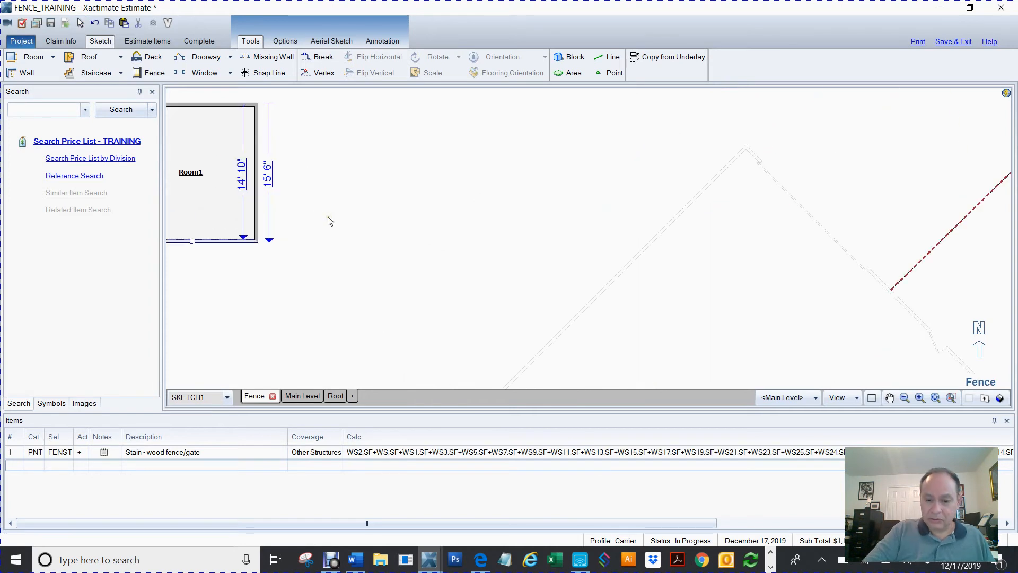
pyautogui.scroll(-3, 330, 221)
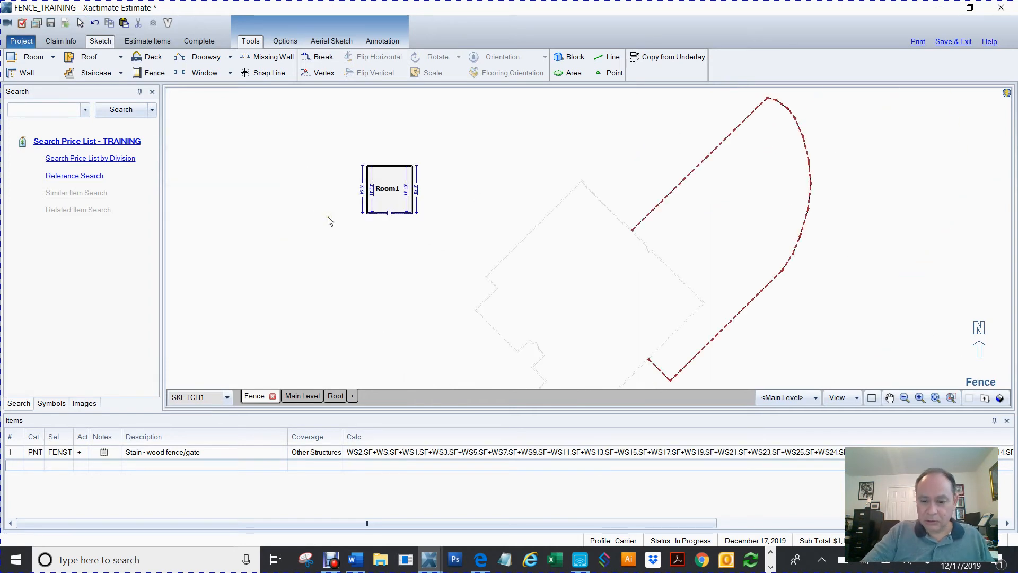
pyautogui.scroll(5, 330, 221)
pyautogui.scroll(-5, 329, 221)
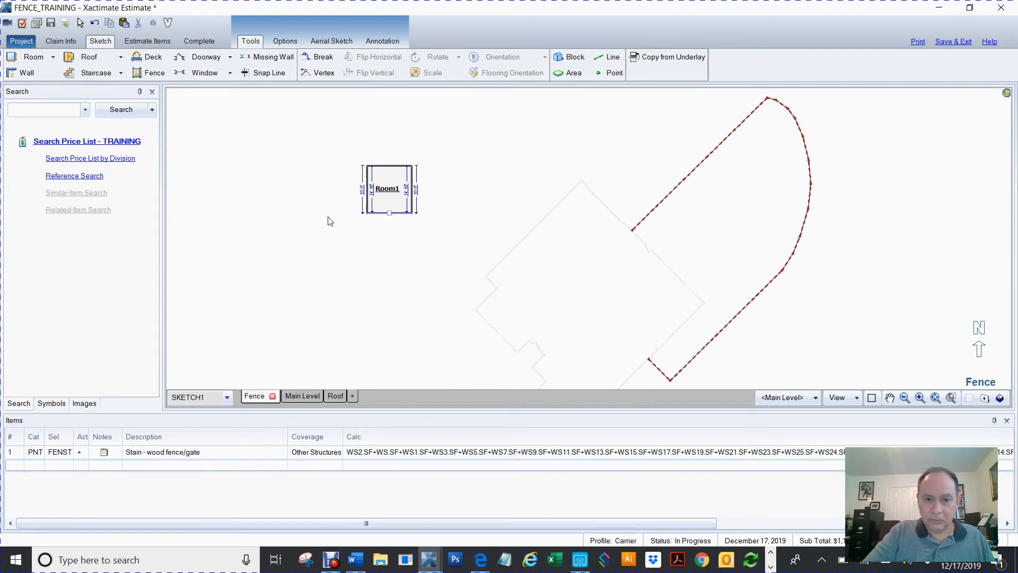
pyautogui.click(378, 199)
pyautogui.press('Home')
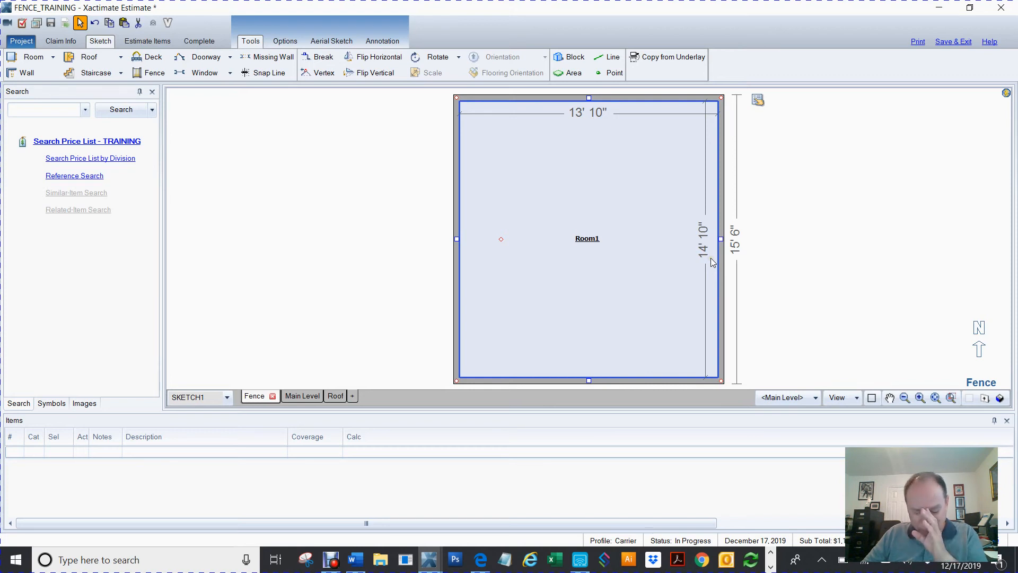
pyautogui.click(644, 255)
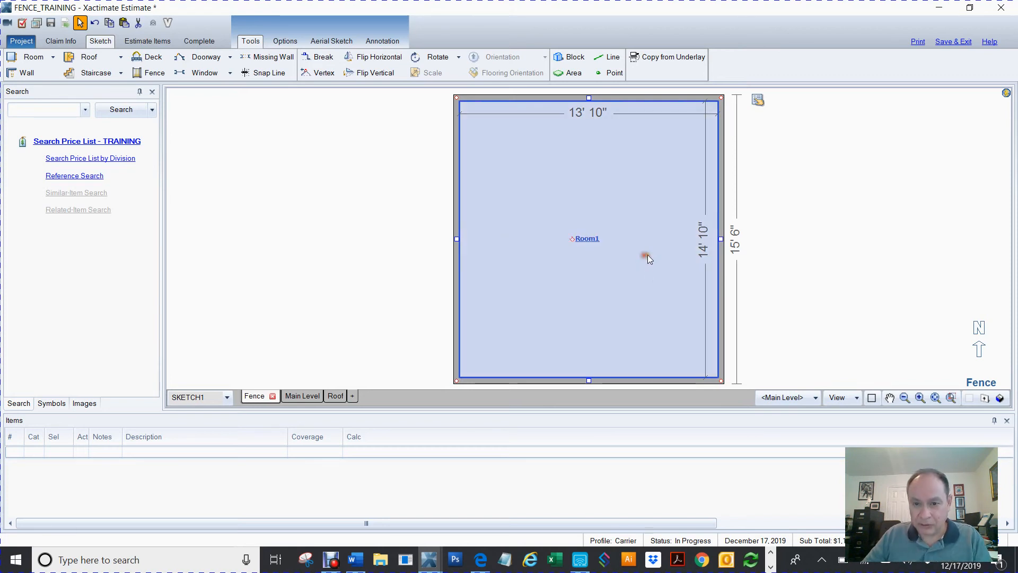
# - Open the room's interior width dimension to read its exact value, and leave it without entering a new one
pyautogui.click(720, 240)
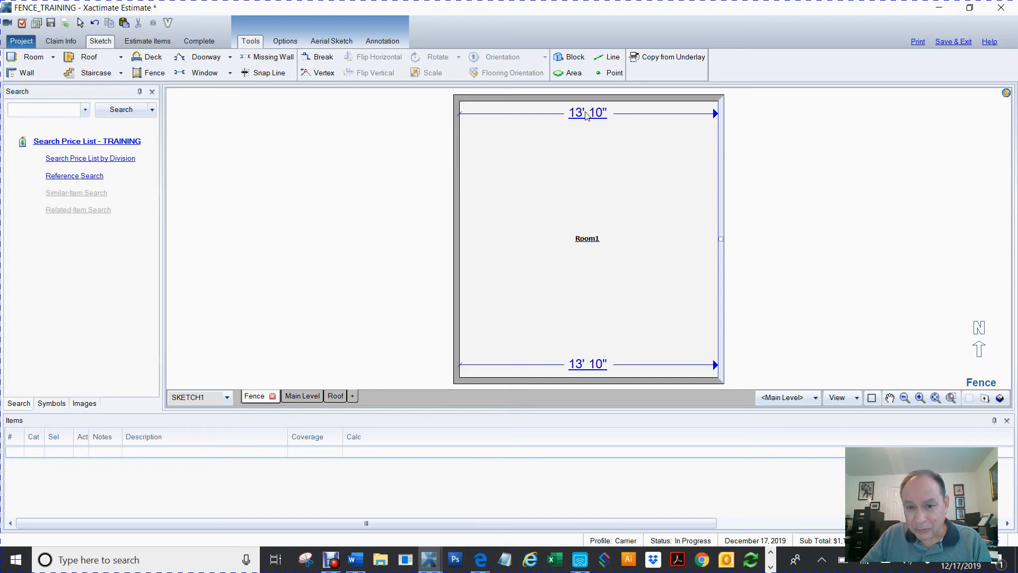
pyautogui.click(585, 113)
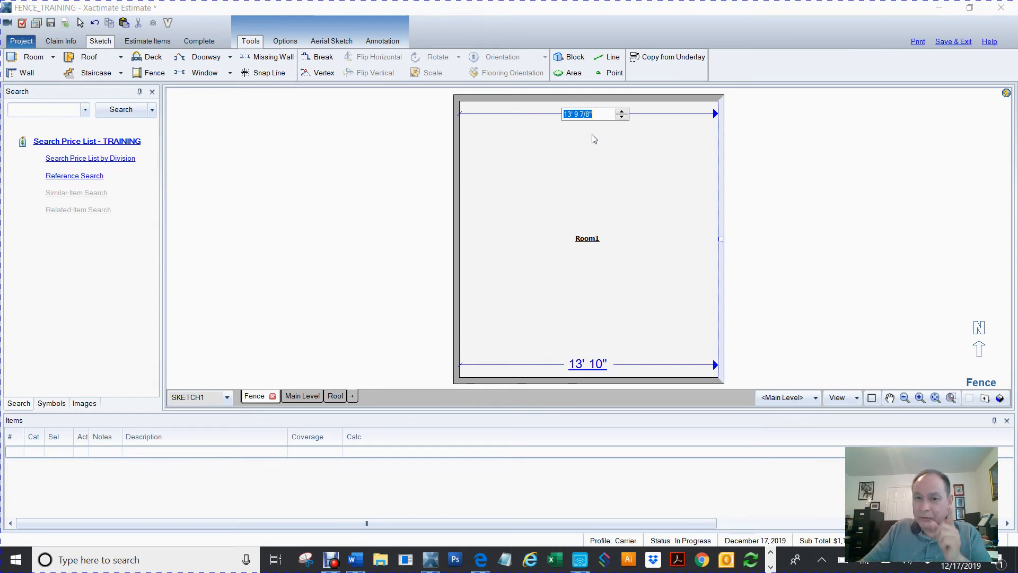
pyautogui.click(598, 129)
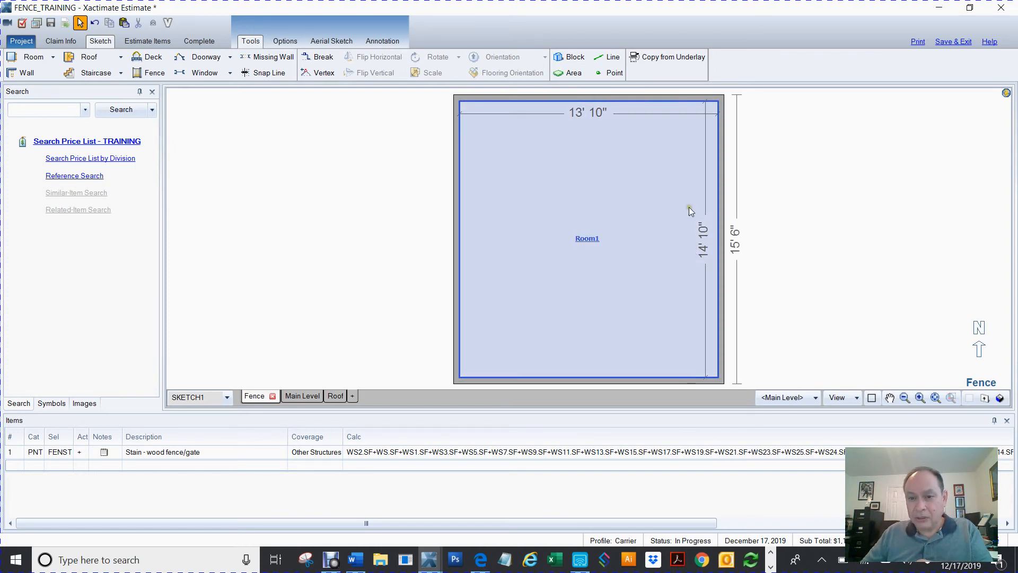
# - Alternate between the room's upper wall and its right-hand wall to compare their dimensions
pyautogui.click(615, 98)
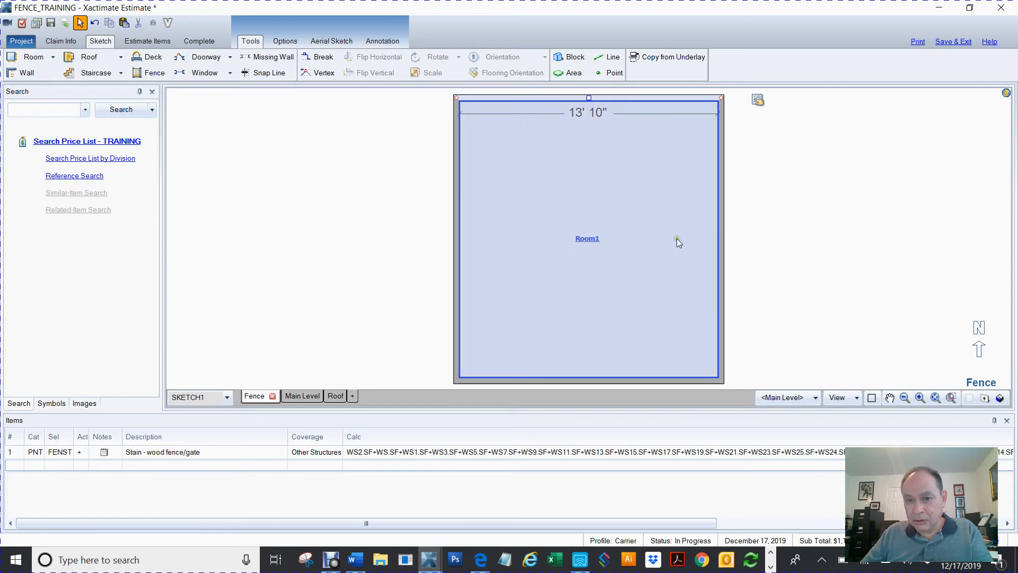
pyautogui.click(722, 233)
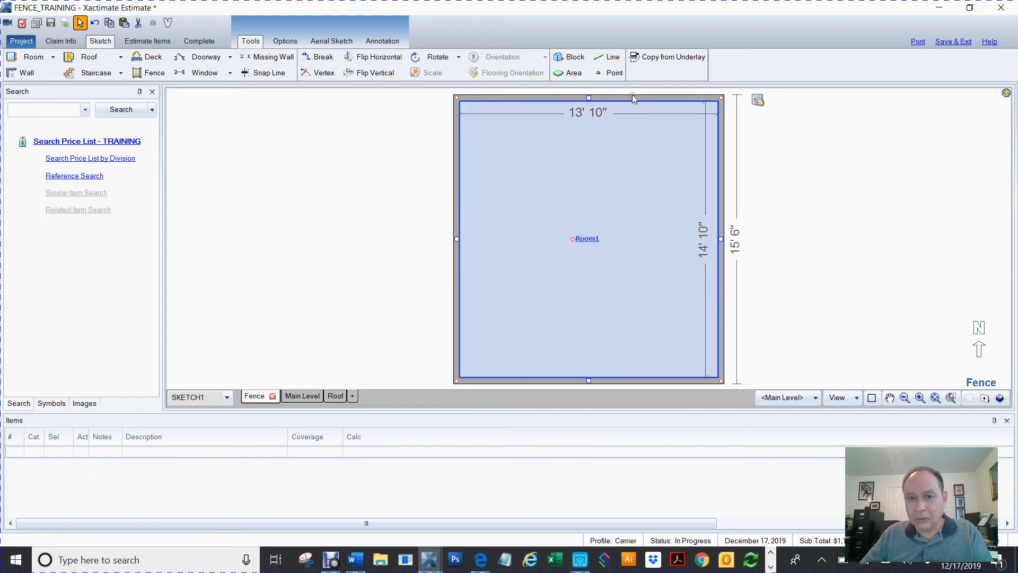
pyautogui.click(608, 100)
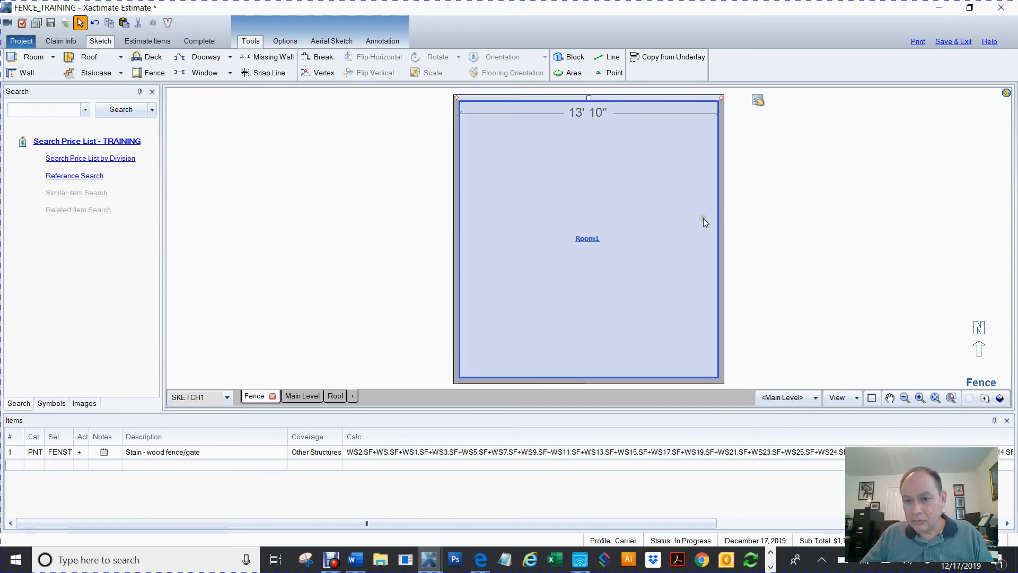
pyautogui.click(719, 234)
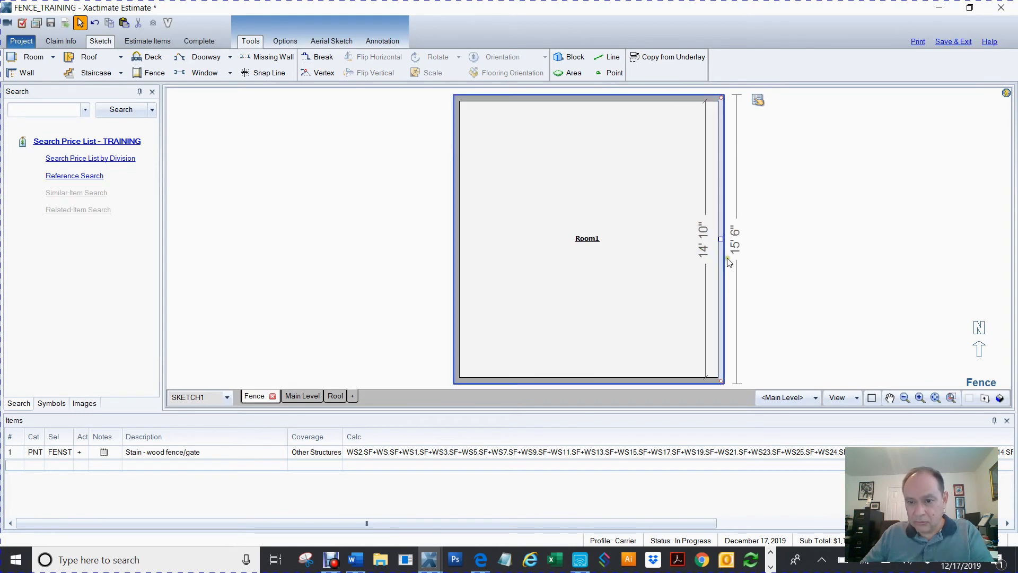
# - Select the room's upper-right corner and open the right-hand wall's interior length dimension to read its exact value
pyautogui.click(721, 98)
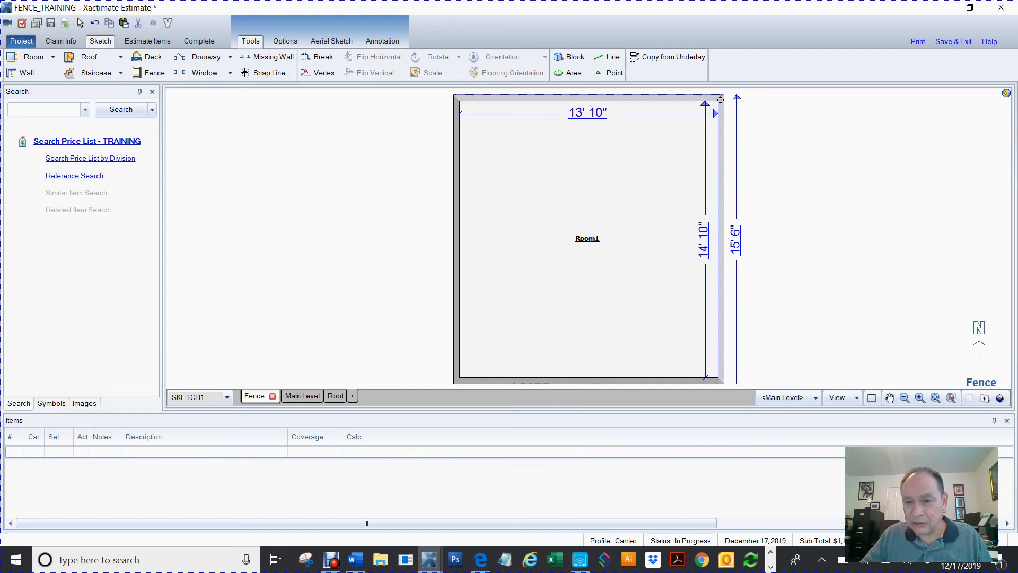
pyautogui.click(704, 247)
pyautogui.press('Escape')
pyautogui.click(701, 258)
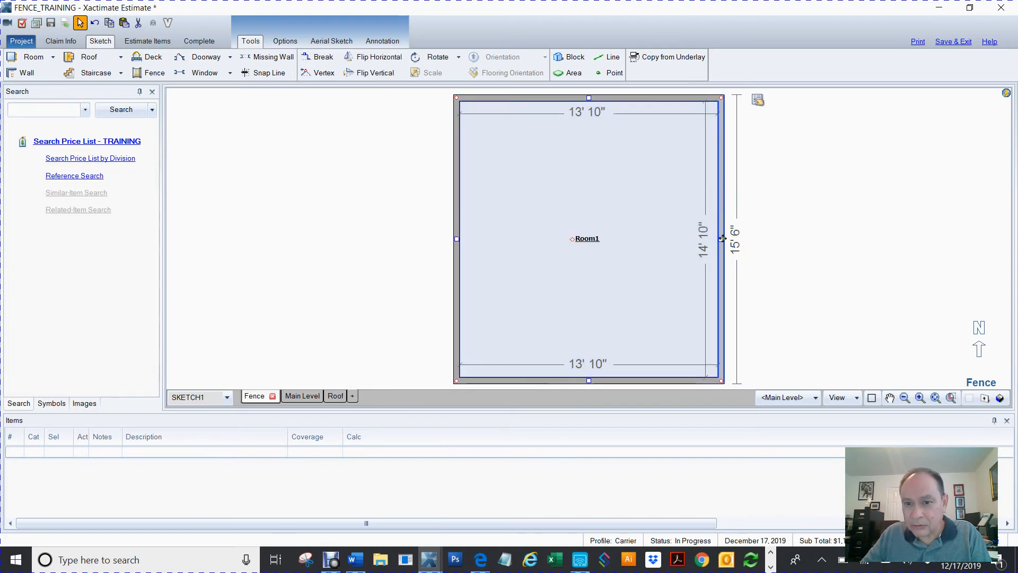
pyautogui.click(722, 222)
pyautogui.click(721, 99)
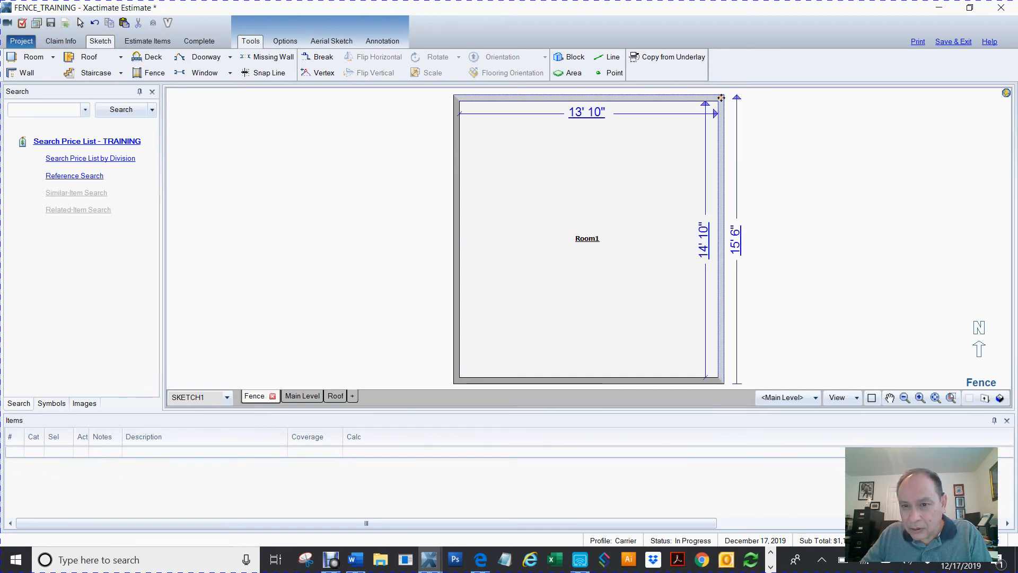
pyautogui.click(703, 247)
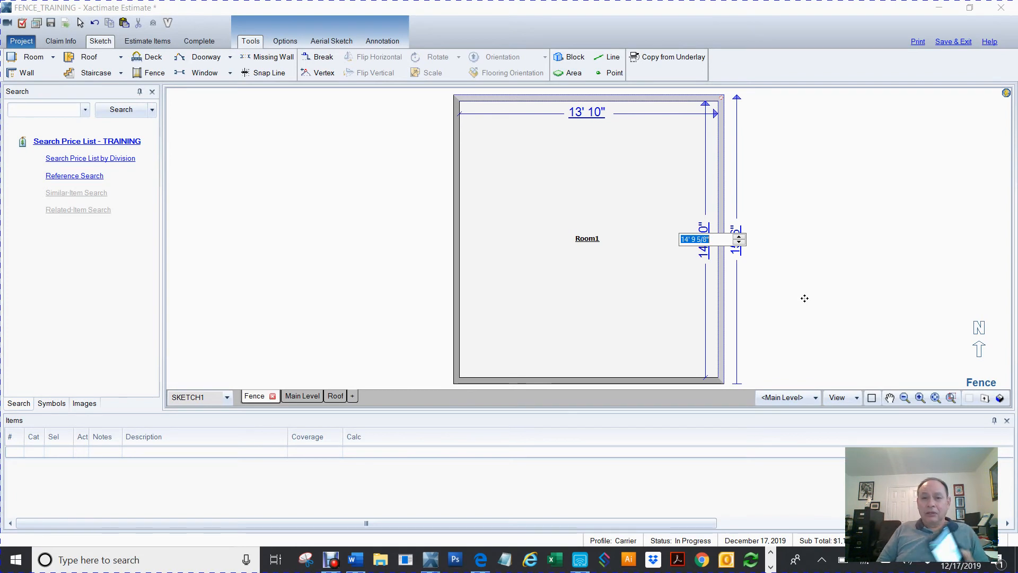
# - Show the mirrored phone's home screen over the sketch, move it away, and return to the estimate's item list
pyautogui.moveTo(1017, 255)
pyautogui.mouseDown()
pyautogui.moveTo(198, 195)
pyautogui.moveTo(372, 113)
pyautogui.moveTo(360, 119)
pyautogui.mouseUp()
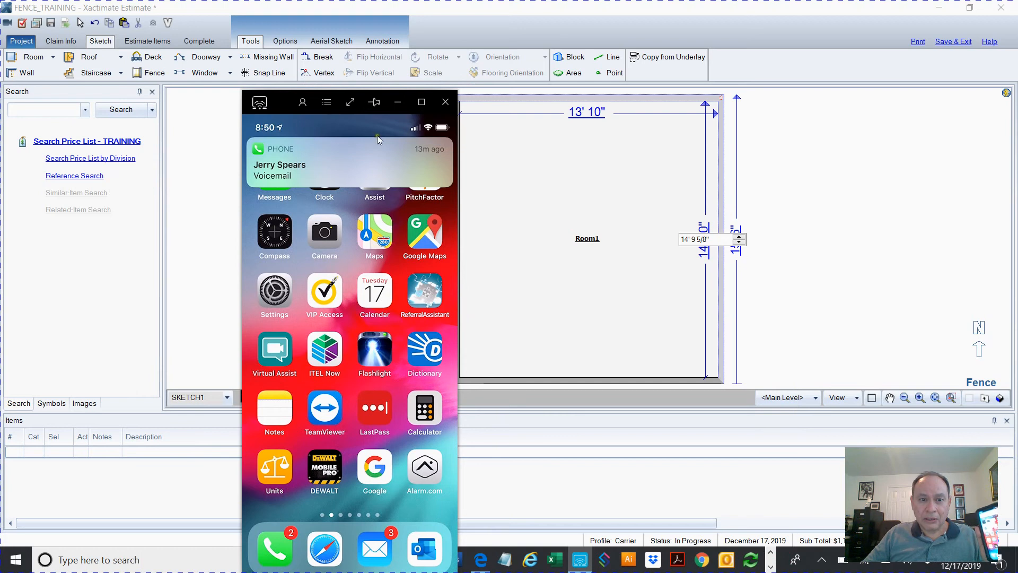
pyautogui.moveTo(368, 125); pyautogui.dragTo(924, 159)
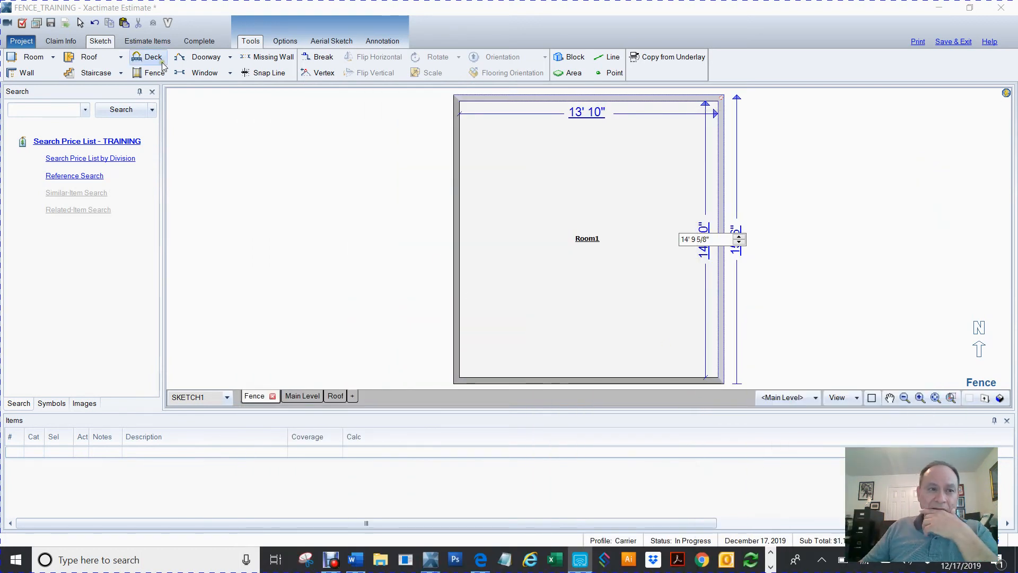
pyautogui.click(141, 45)
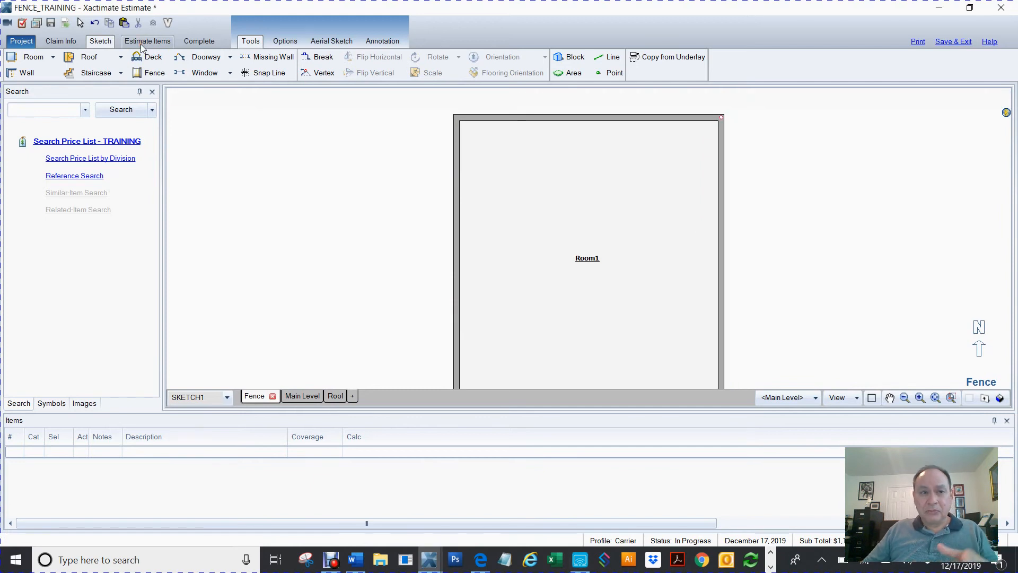
pyautogui.click(141, 46)
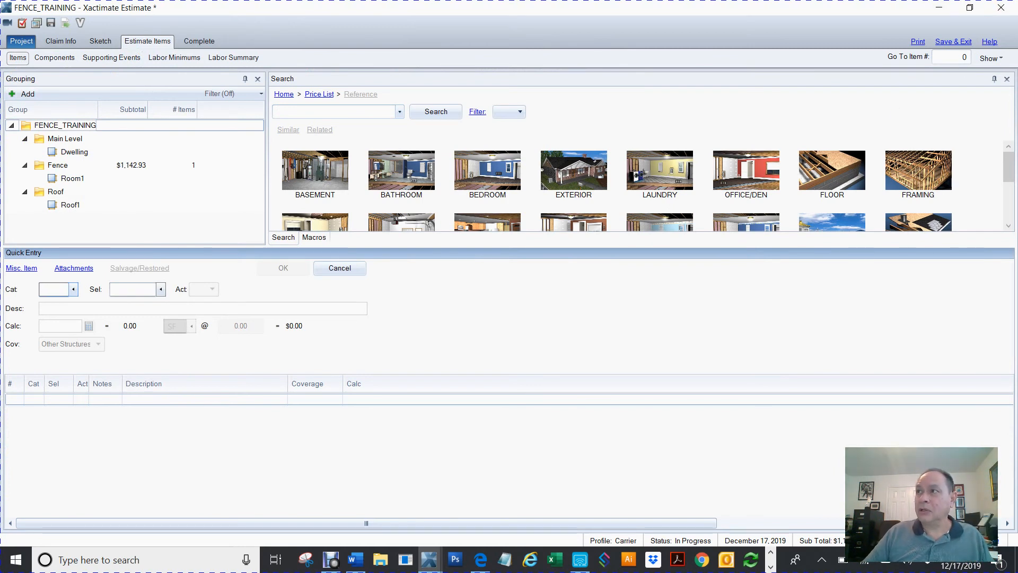
# - Show the mirrored phone's standard calculator, put it away, and display the line items of the estimate's Fence group
pyautogui.click(580, 559)
pyautogui.moveTo(748, 166); pyautogui.dragTo(705, 57)
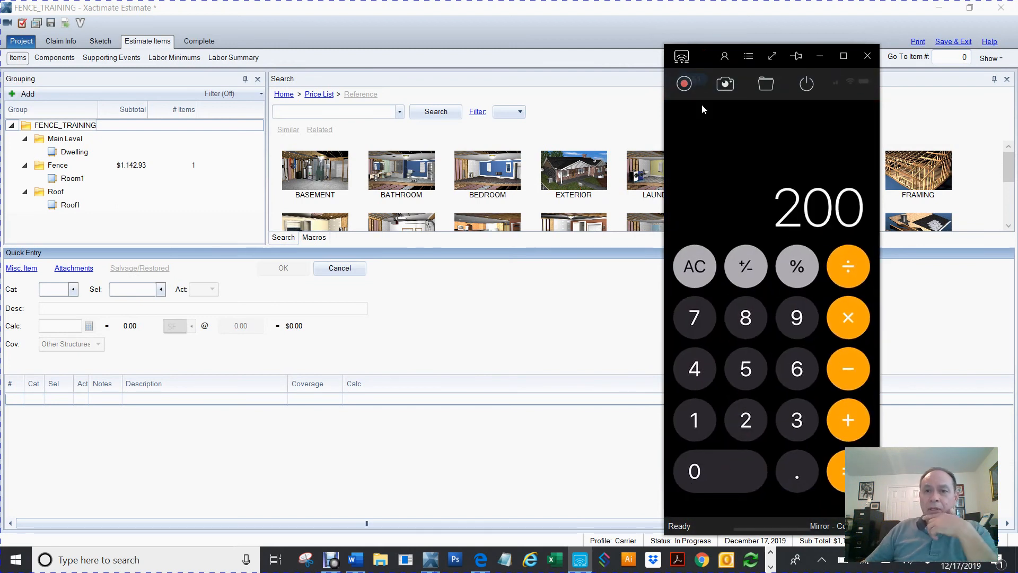
pyautogui.doubleClick(733, 129)
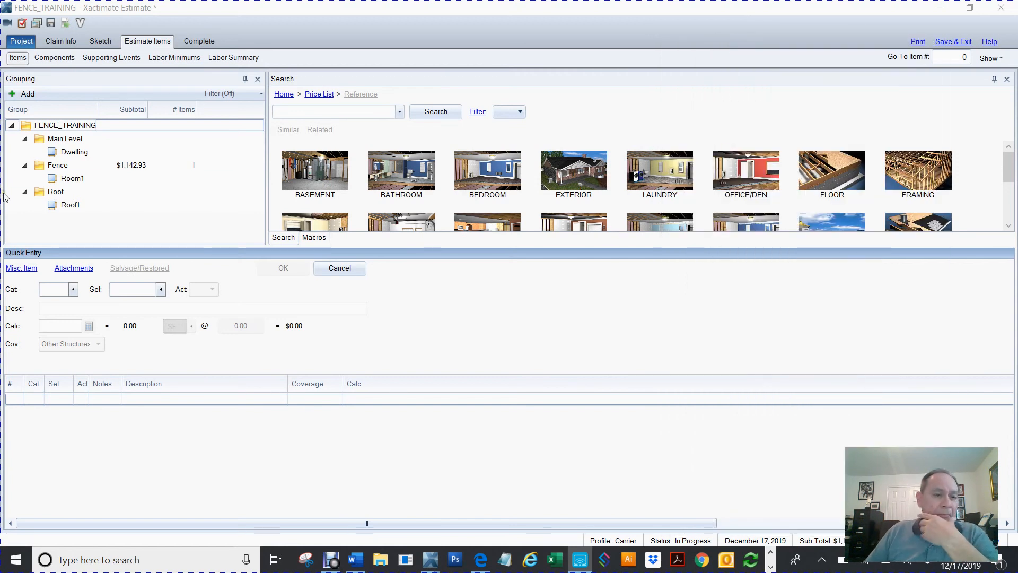
pyautogui.click(59, 166)
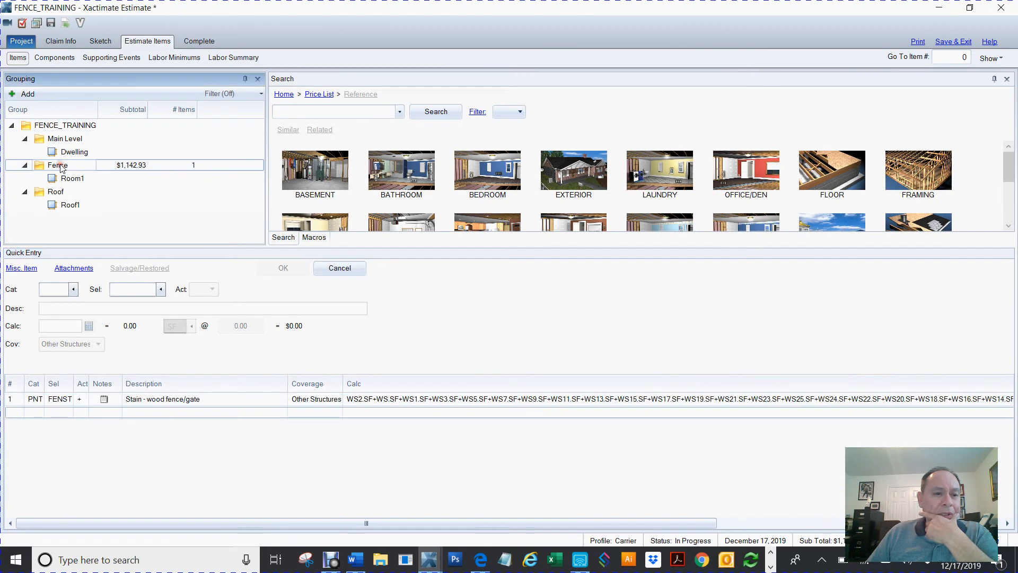
# - Try to halve the wood fence/gate stain item's quantity by adding /2 to its calculation, and remove the addition
pyautogui.click(15, 401)
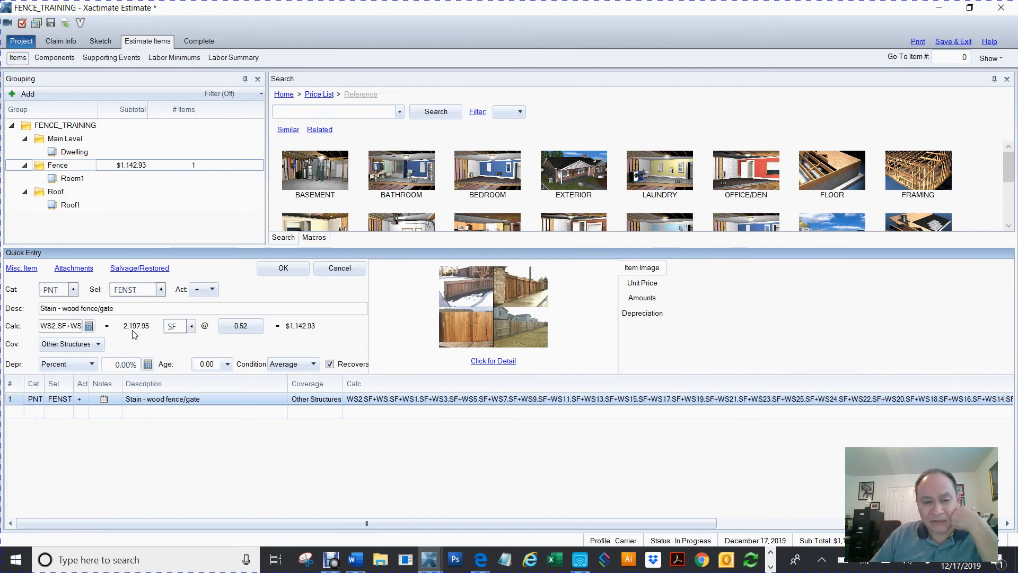
pyautogui.click(63, 325)
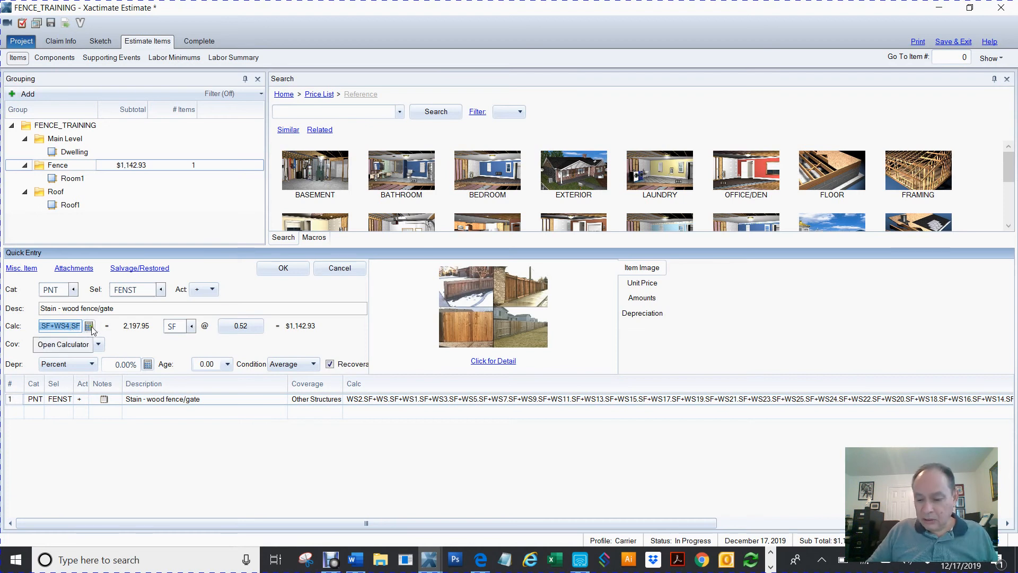
pyautogui.press('Right')
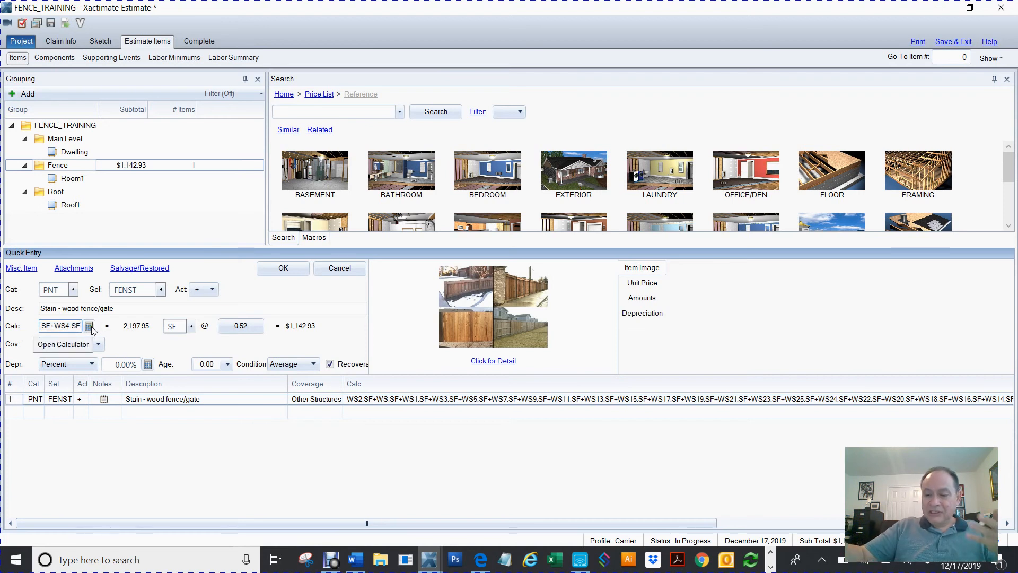
pyautogui.write('/2')
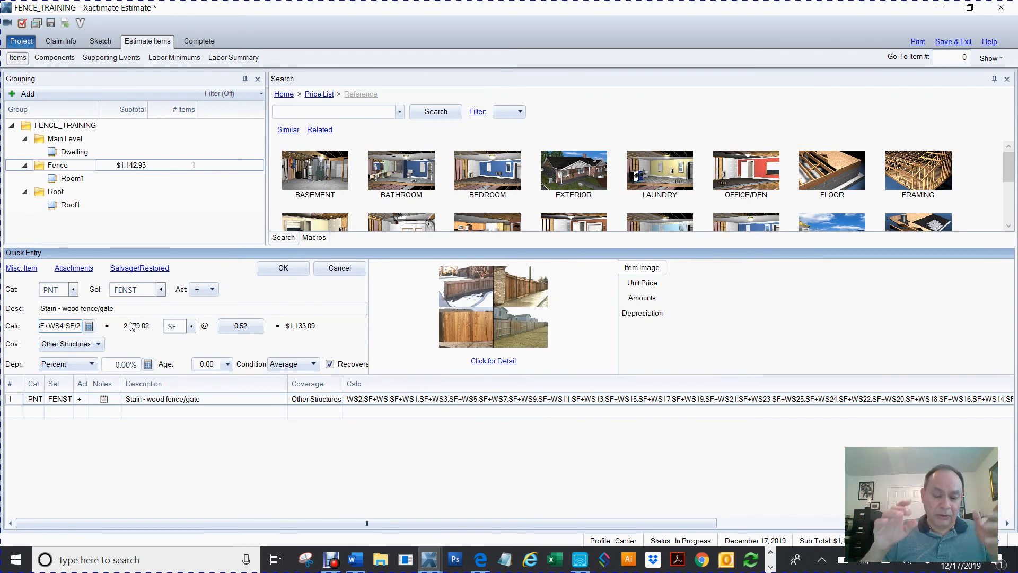
pyautogui.press('BackSpace')
pyautogui.press('BackSpace')
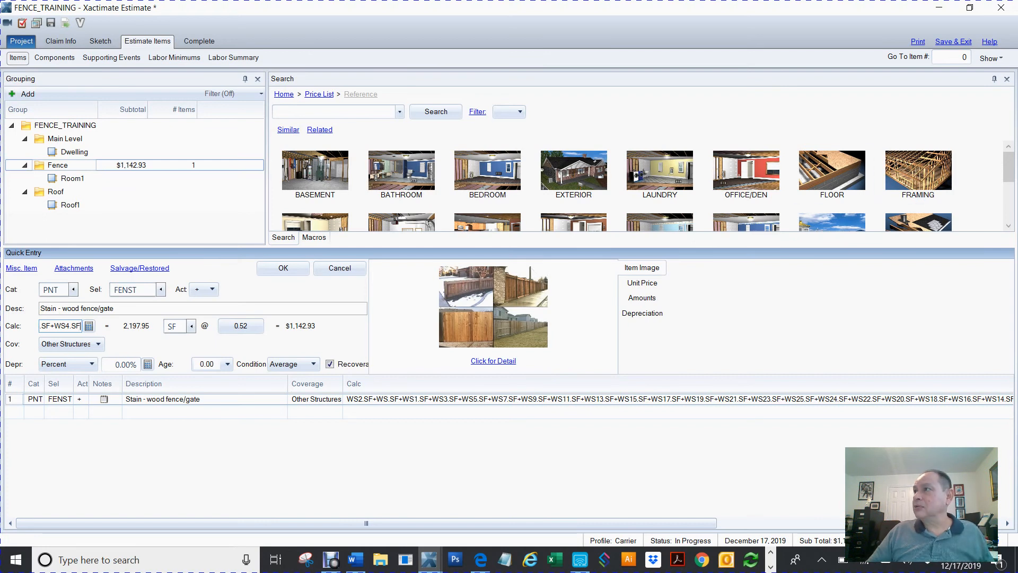
# - Check the halved area on the mirrored phone's calculator and replace the stain item's calculation with 1098.97 SF
pyautogui.click(579, 559)
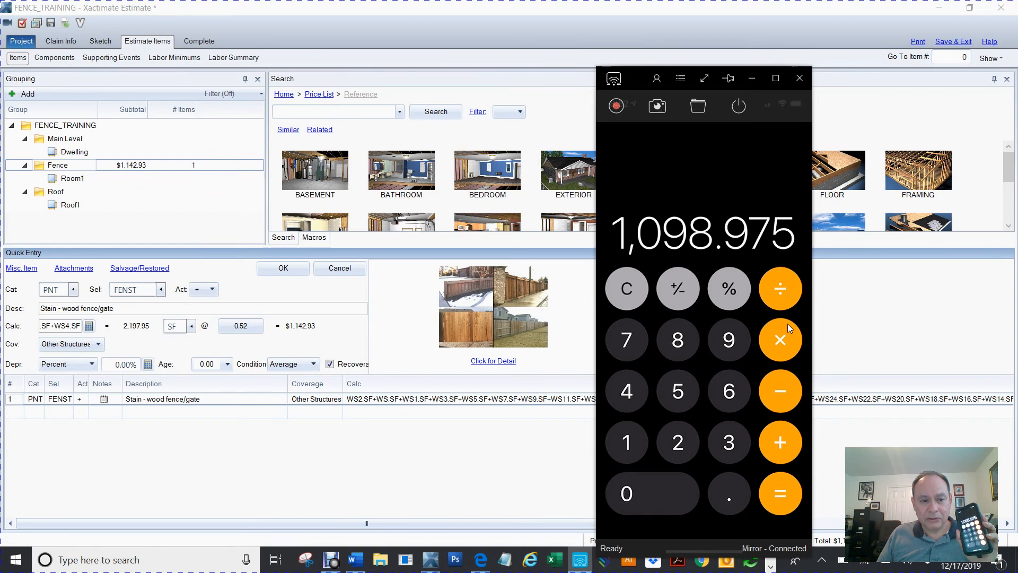
pyautogui.doubleClick(64, 329)
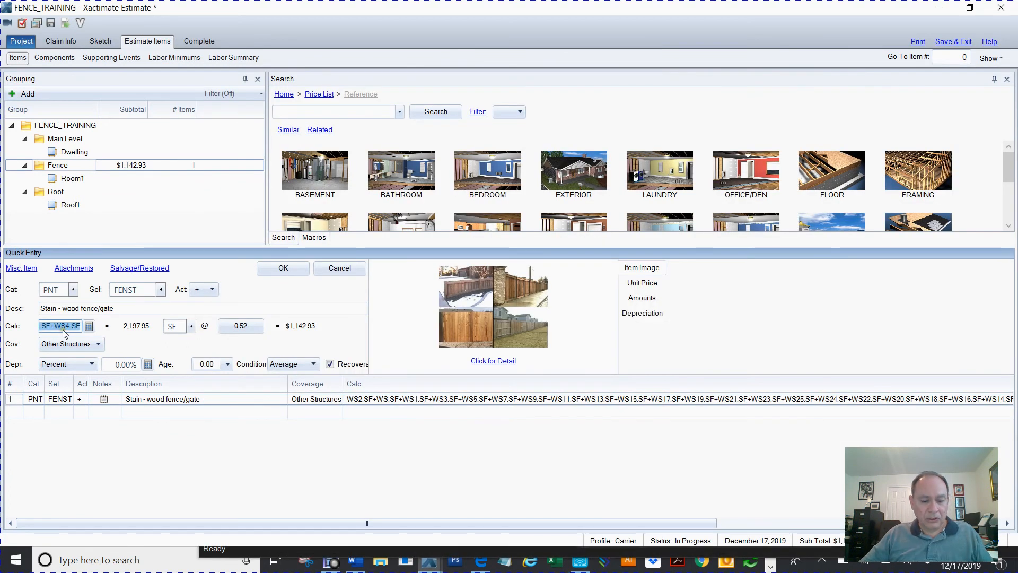
pyautogui.press('BackSpace')
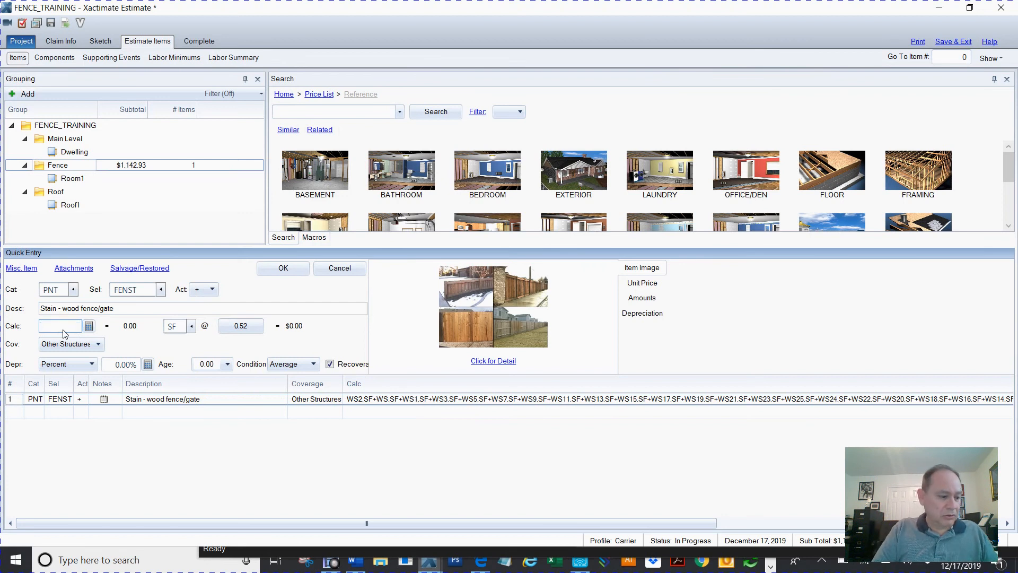
pyautogui.write('1')
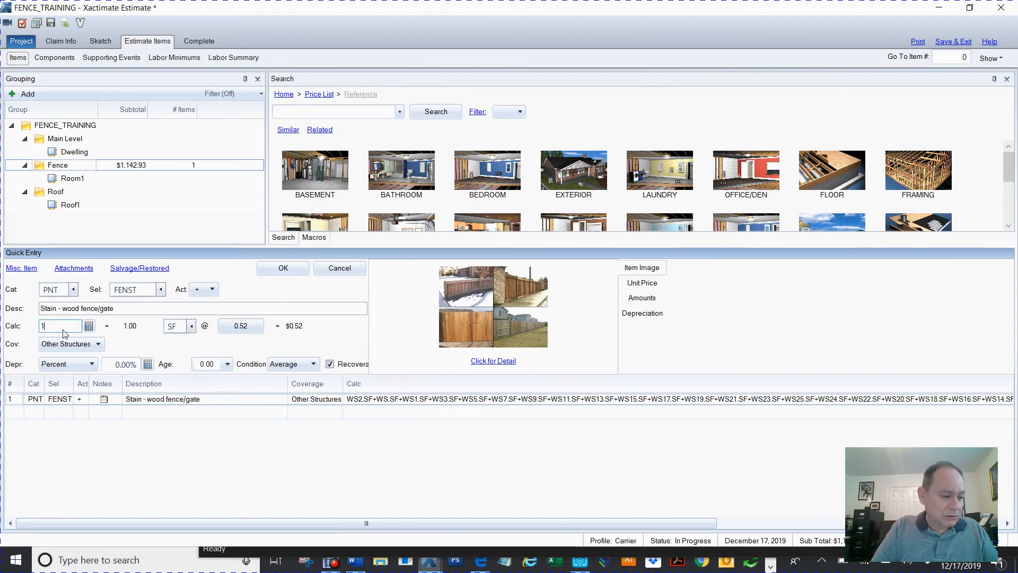
pyautogui.write('098')
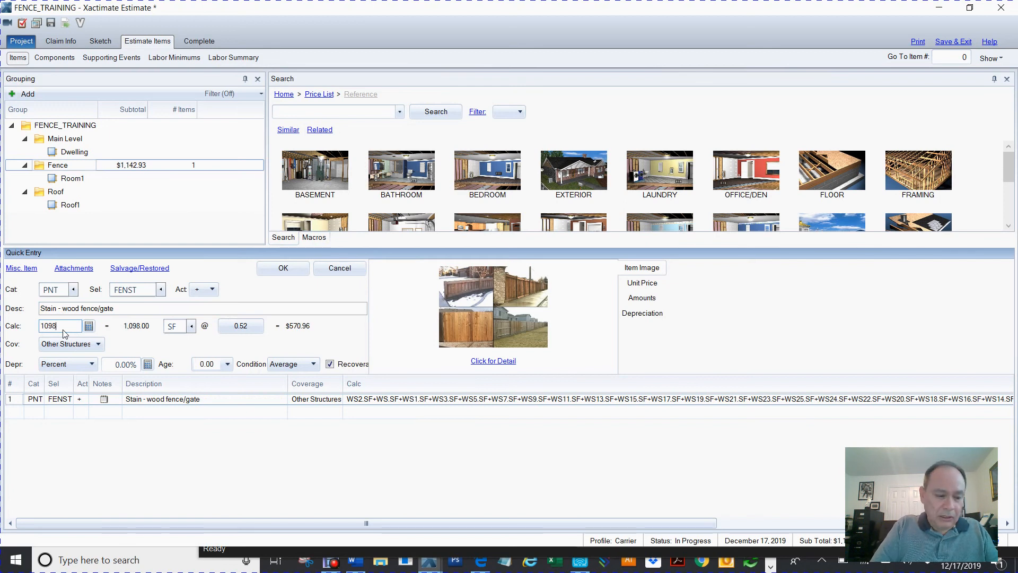
pyautogui.write('.97')
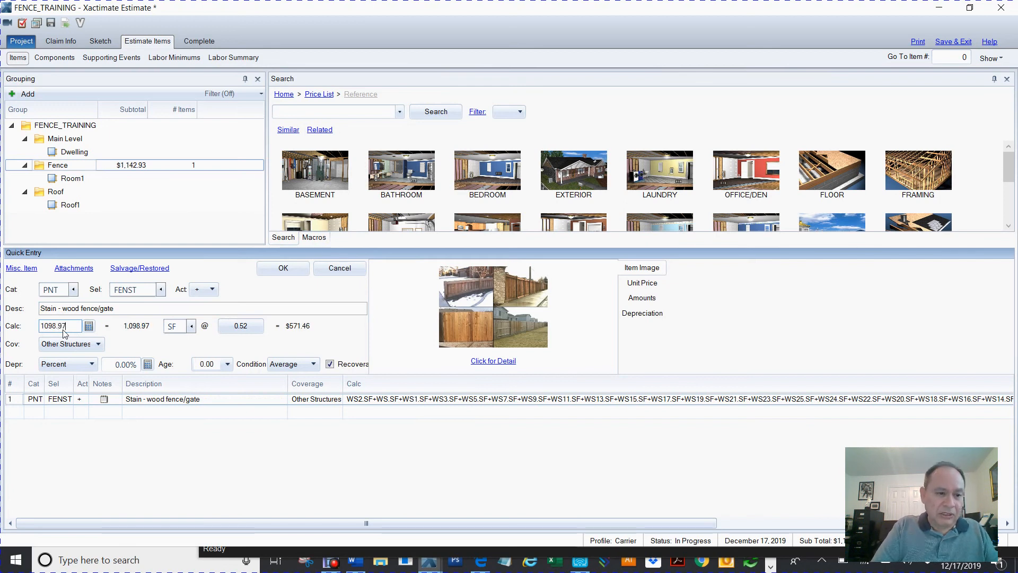
pyautogui.press('Return')
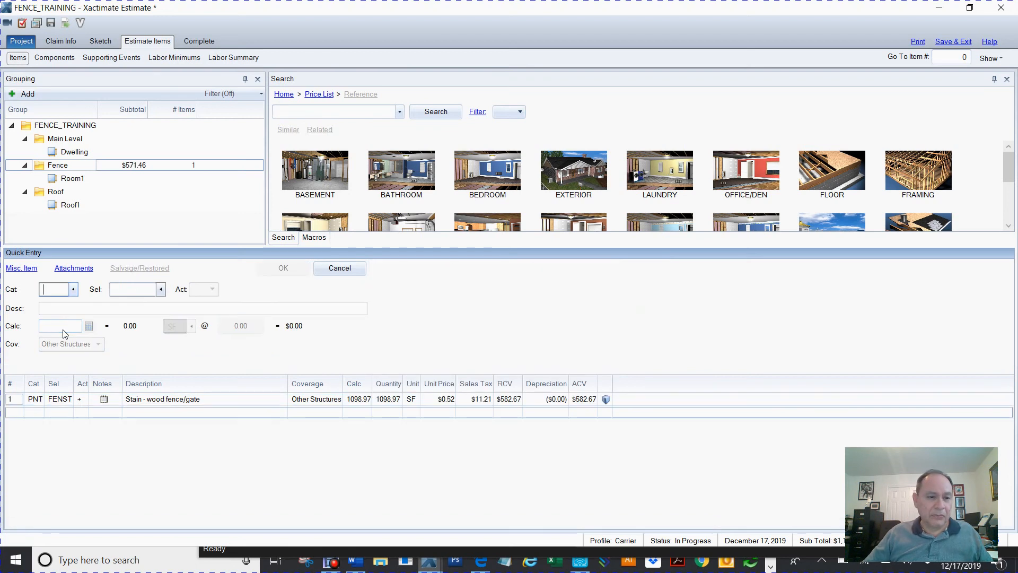
# - Review the stain item and the Fence group's line items, and show the mirrored phone's calculator before moving it away
pyautogui.click(18, 401)
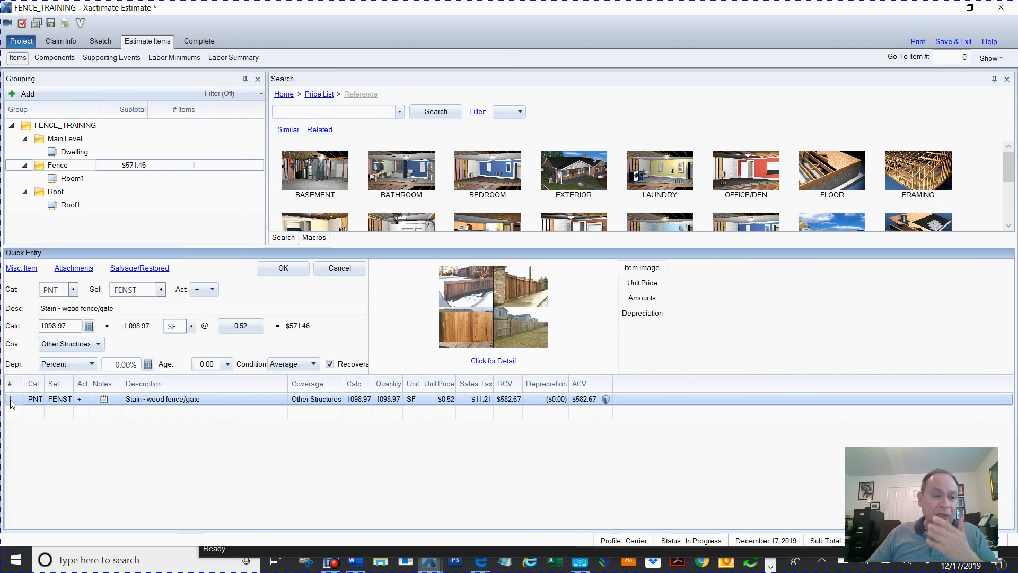
pyautogui.click(27, 127)
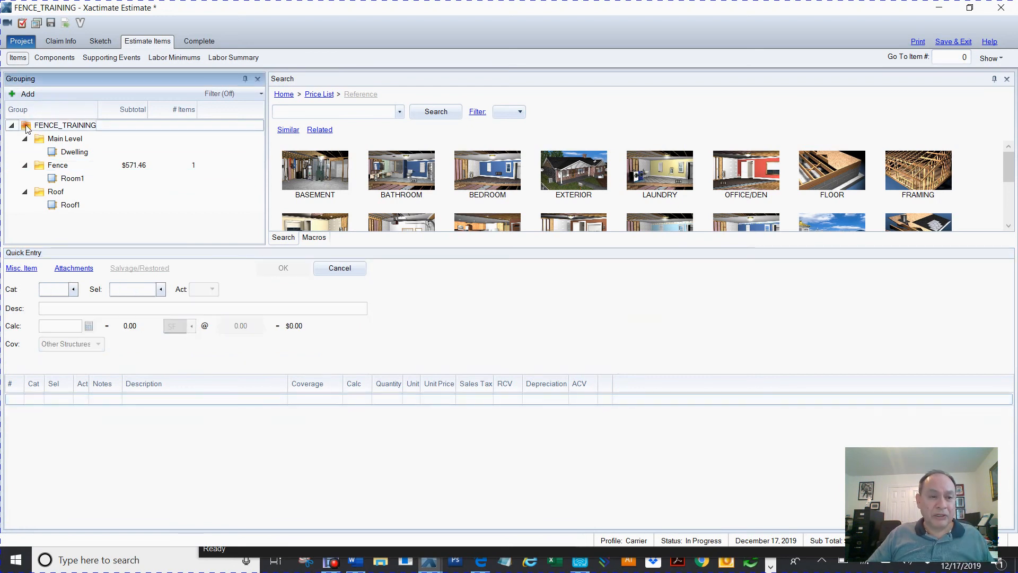
pyautogui.click(45, 169)
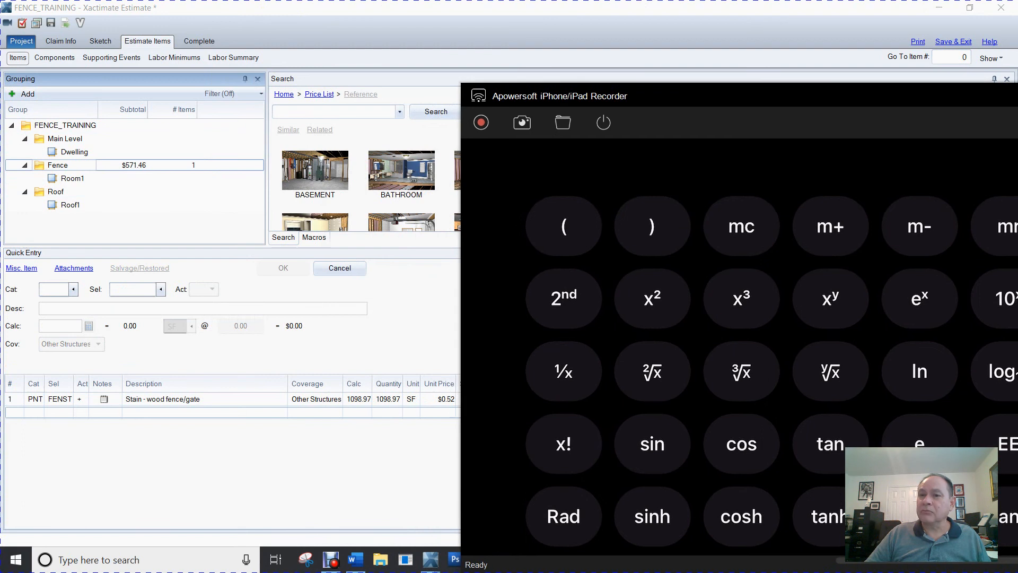
pyautogui.moveTo(1017, 91); pyautogui.dragTo(1017, 42)
pyautogui.moveTo(1017, 125); pyautogui.dragTo(1017, 74)
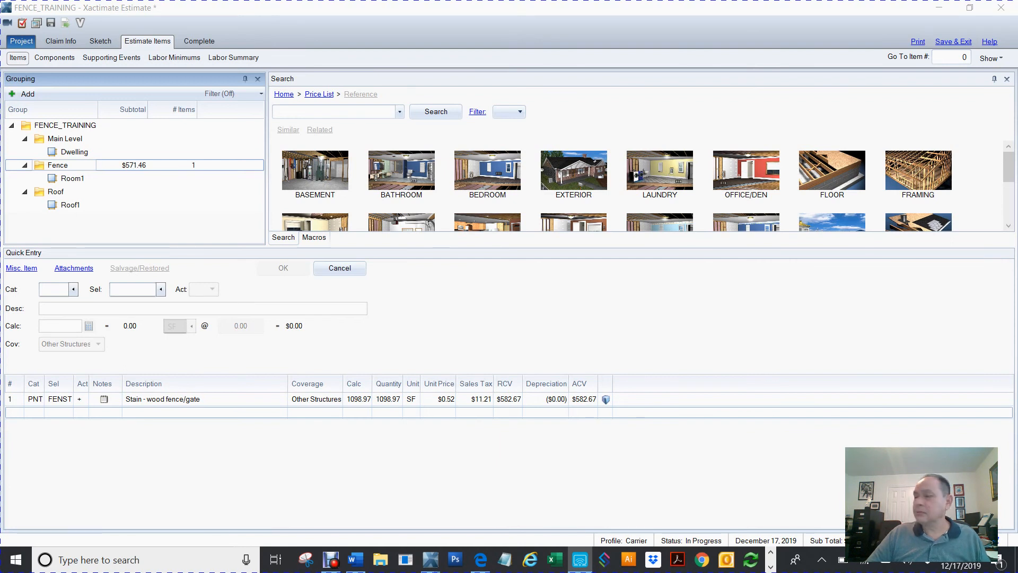
pyautogui.moveTo(1017, 90); pyautogui.dragTo(577, 77)
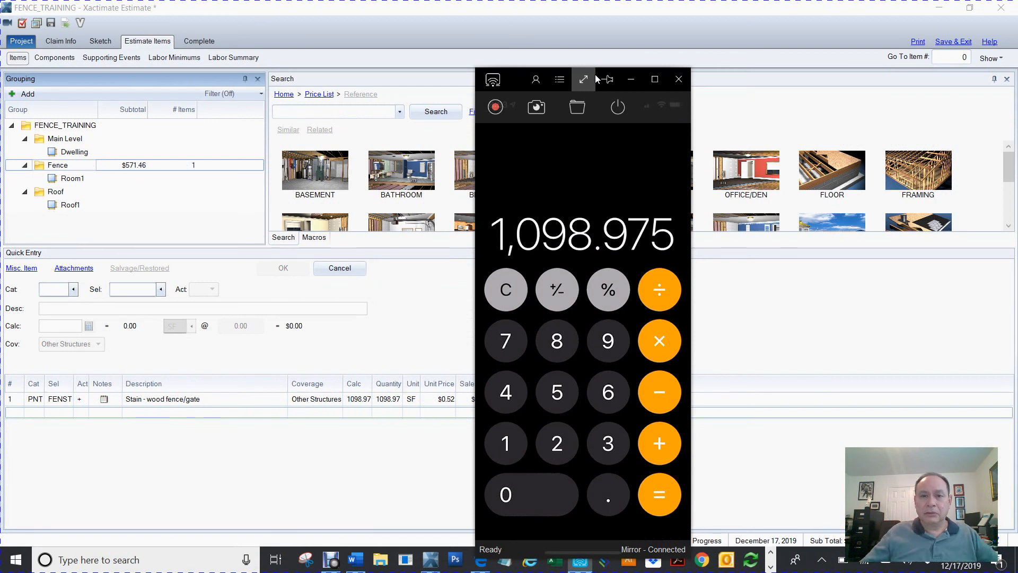
pyautogui.moveTo(514, 81); pyautogui.dragTo(1017, 85)
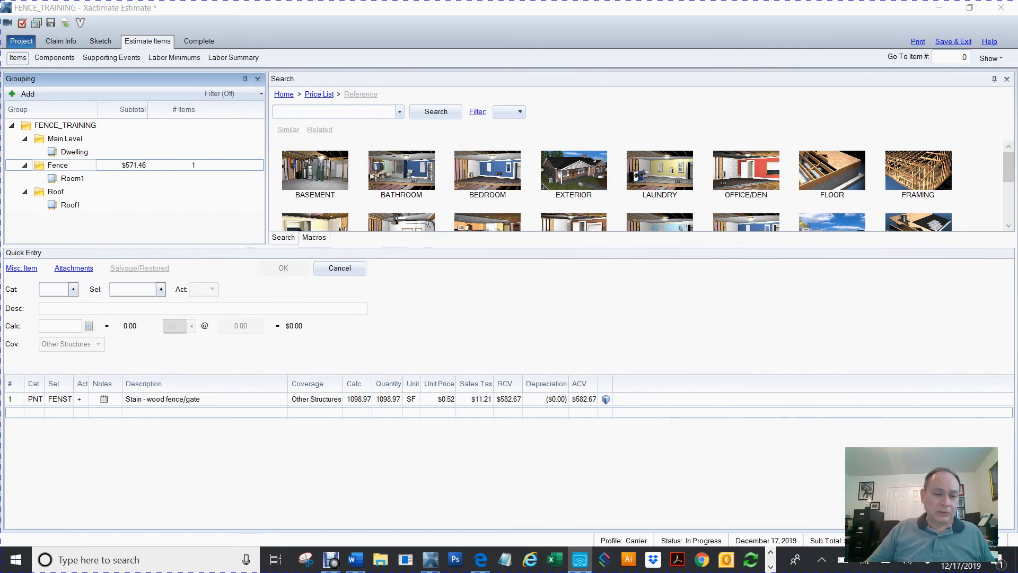
# - Delete the wood fence/gate stain item from the Fence group and return to the sketch
pyautogui.click(14, 406)
pyautogui.press('Delete')
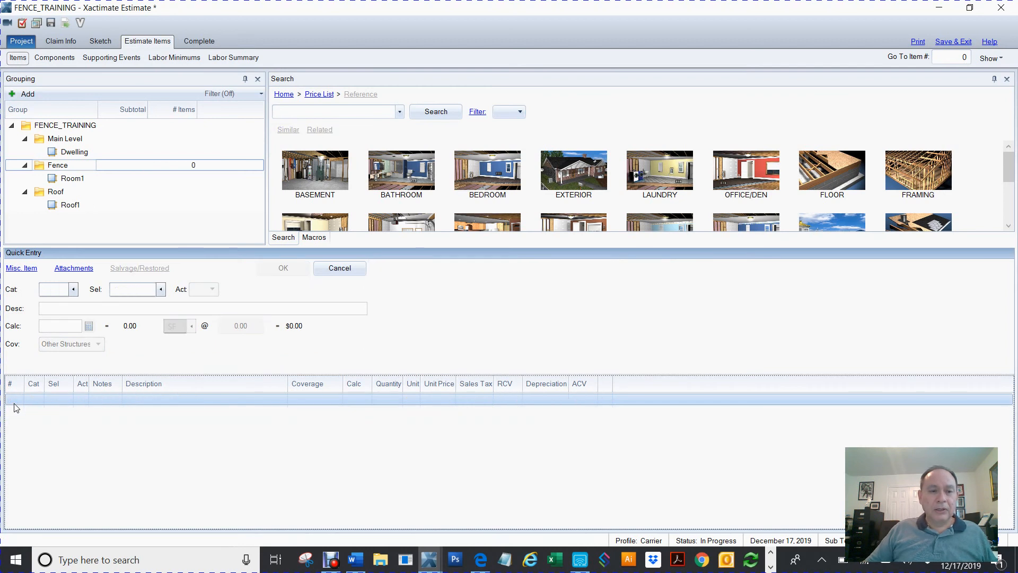
pyautogui.click(99, 43)
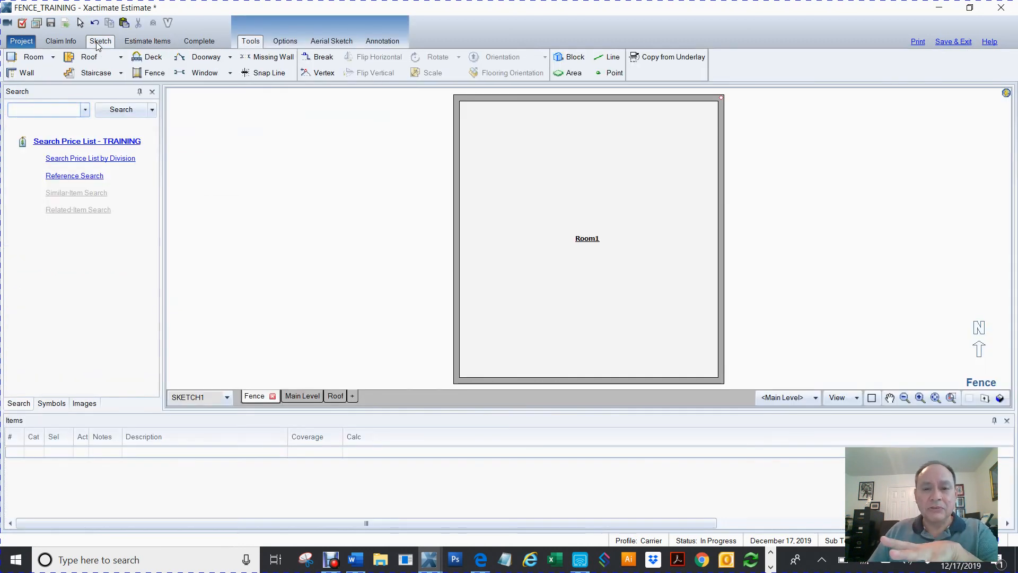
pyautogui.click(32, 114)
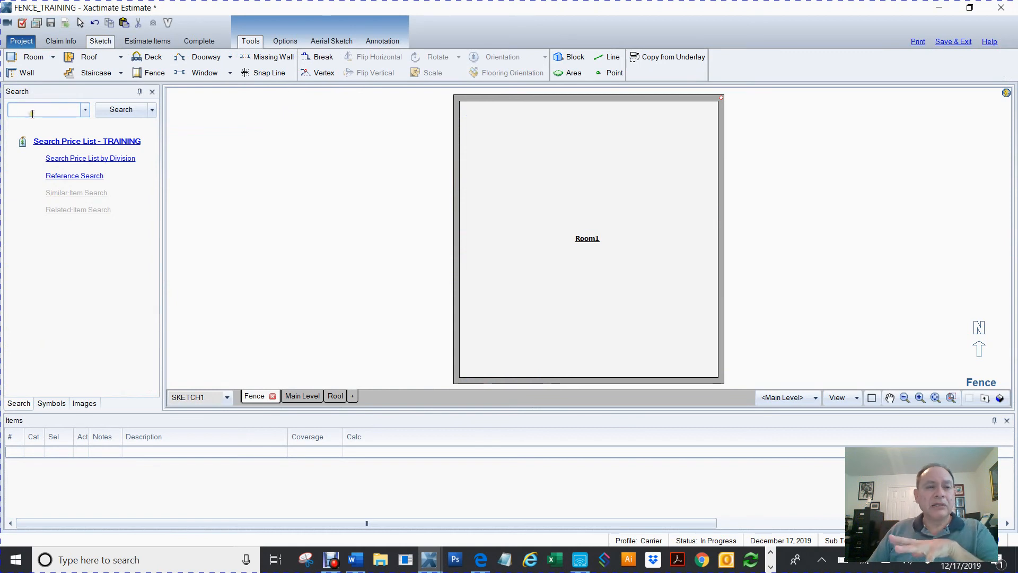
pyautogui.write('pn')
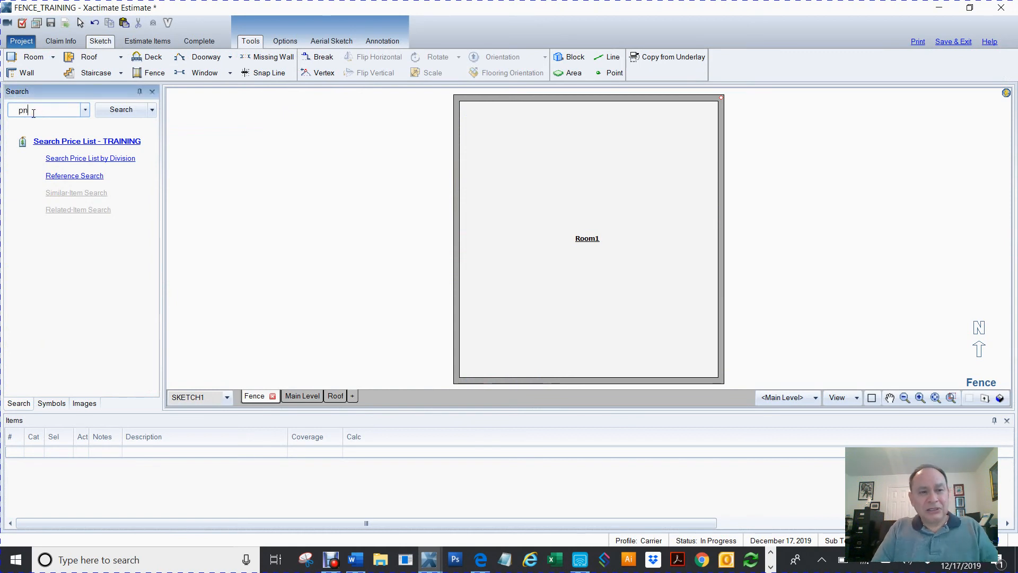
pyautogui.write('t')
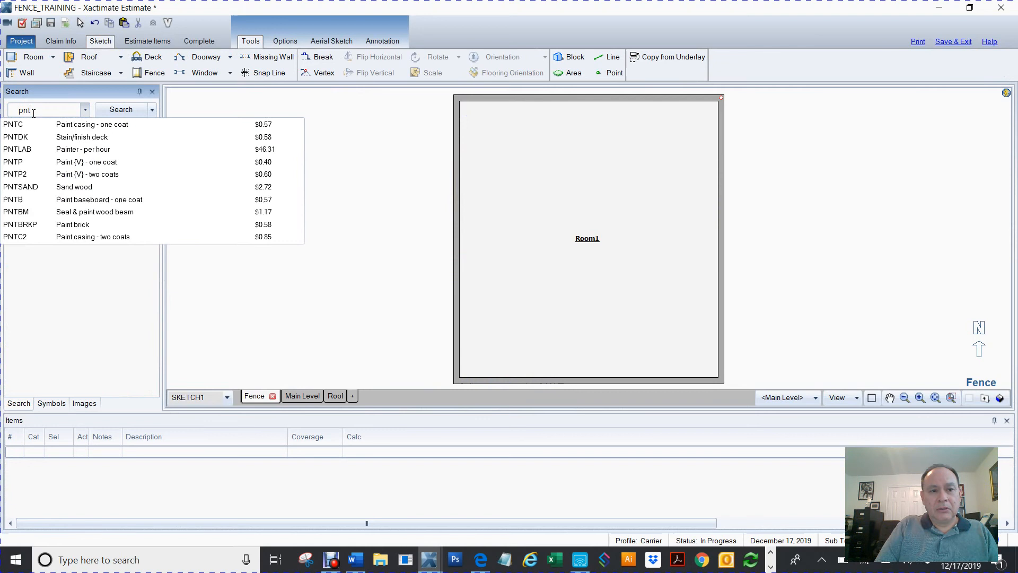
pyautogui.click(62, 127)
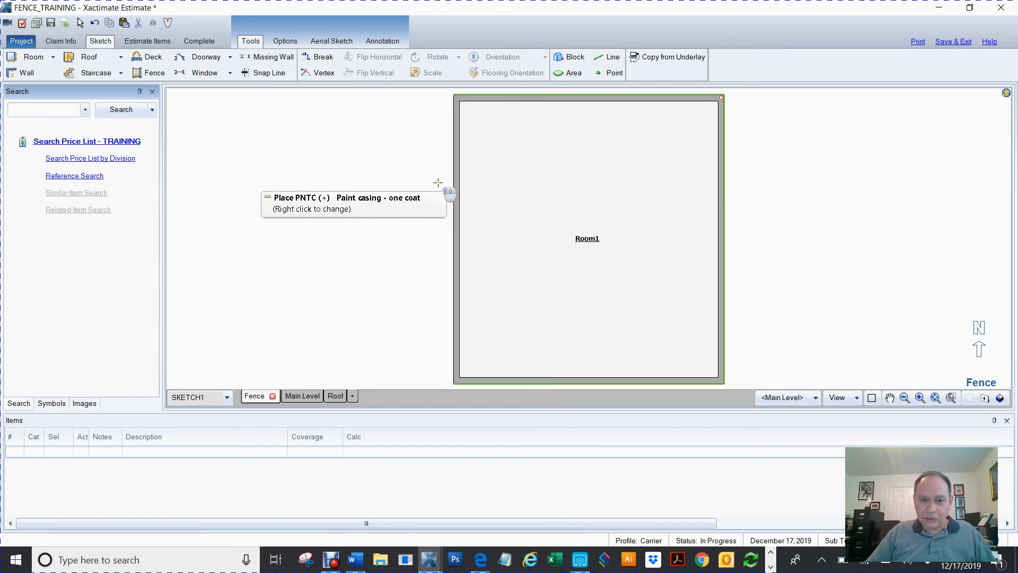
pyautogui.scroll(-3, 438, 182)
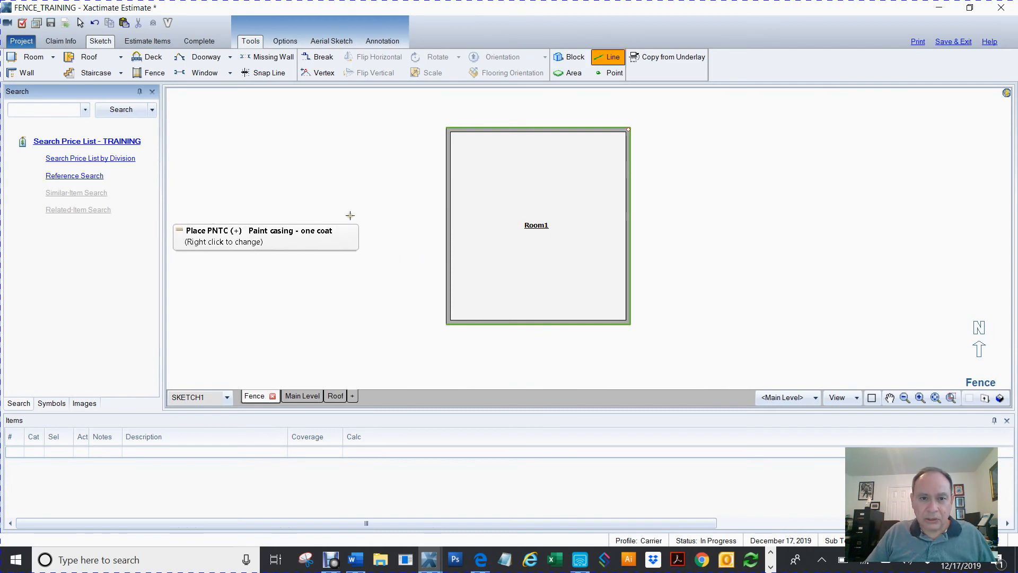
pyautogui.press('Escape')
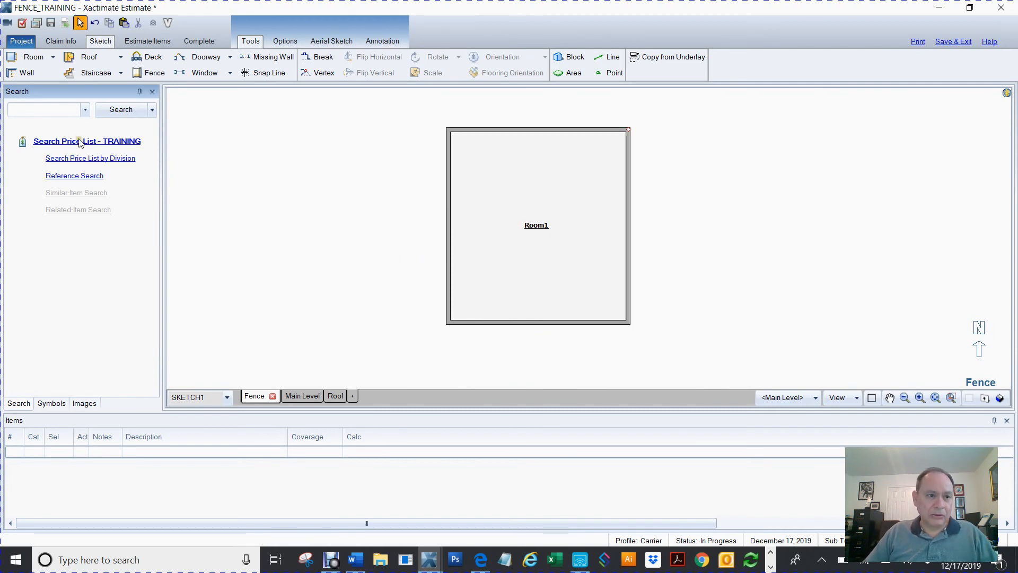
pyautogui.click(33, 113)
pyautogui.write('pnt')
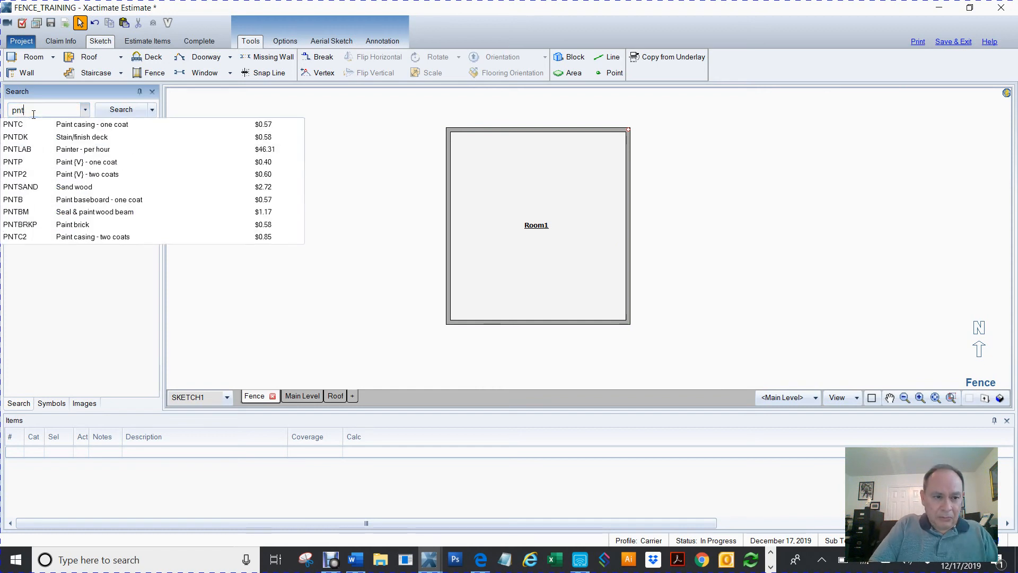
pyautogui.click(40, 127)
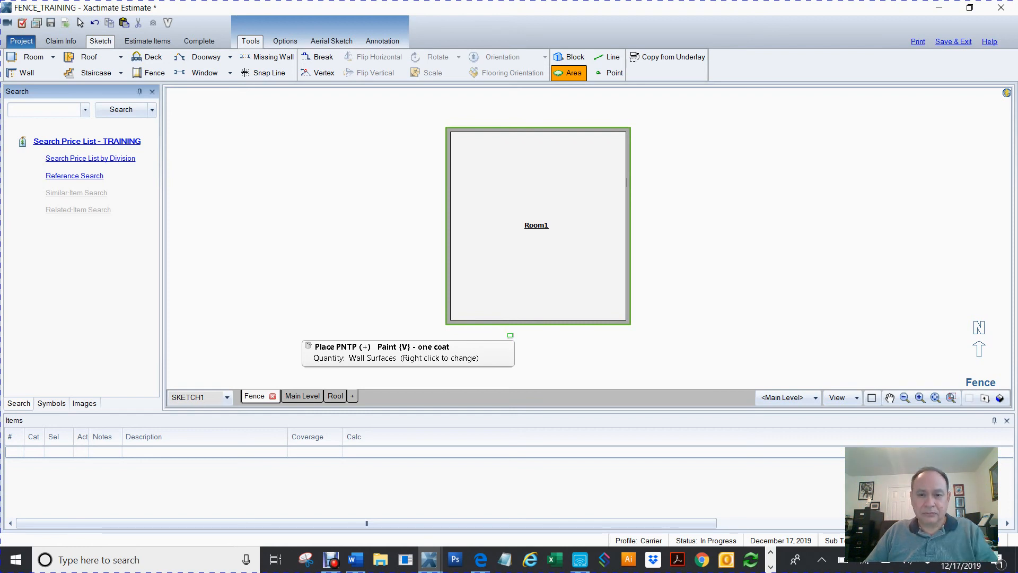
pyautogui.press('Escape')
# - Delete Room1 from the sketch's Fence level
pyautogui.moveTo(422, 96)
pyautogui.mouseDown()
pyautogui.moveTo(585, 166)
pyautogui.moveTo(688, 351)
pyautogui.mouseUp()
pyautogui.press('Delete')
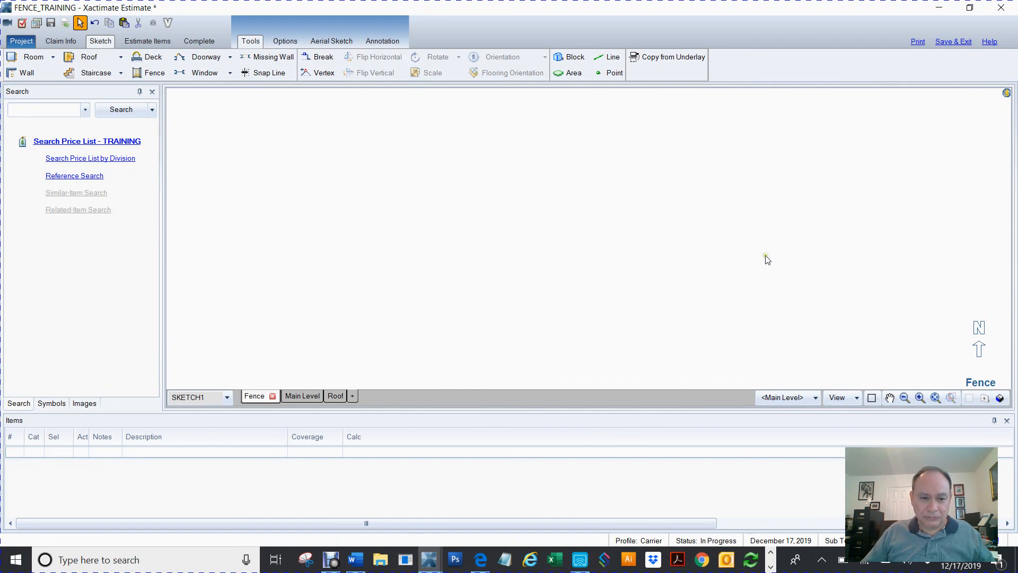
pyautogui.middleClick(382, 346)
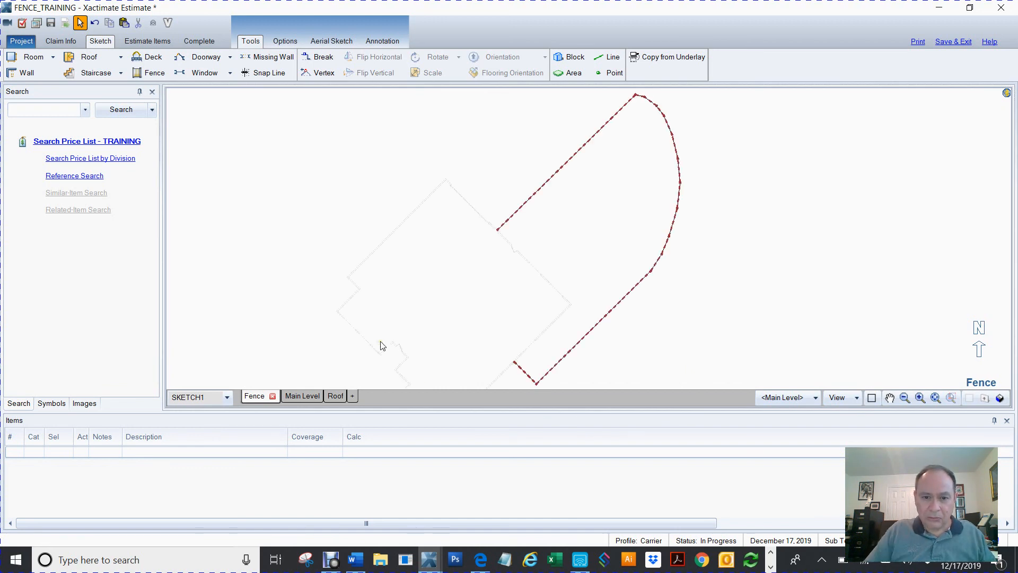
pyautogui.moveTo(630, 354); pyautogui.dragTo(684, 270)
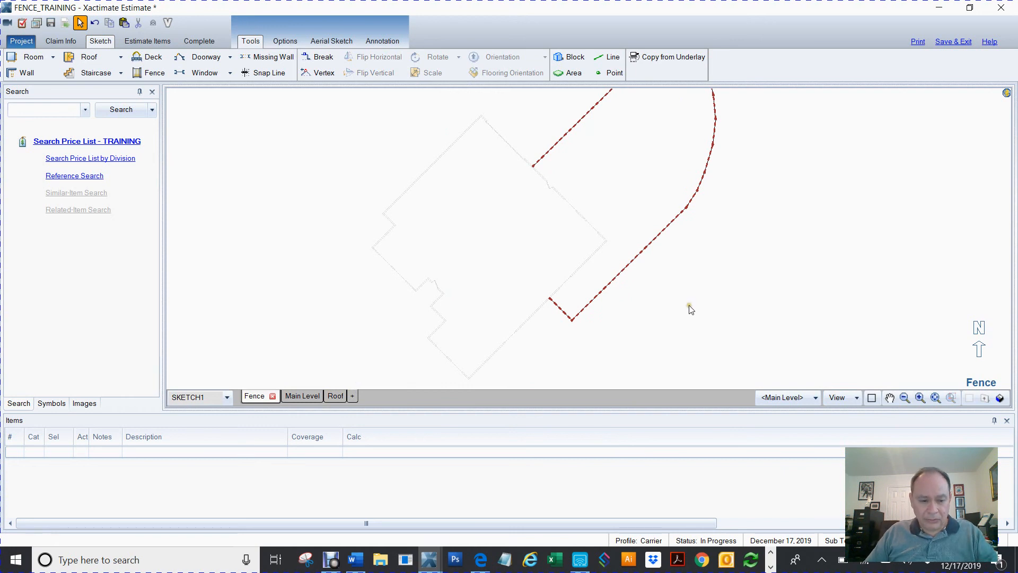
# - Show the fence in 3D and apply the PNTFENST wood fence/gate stain item to the wall surfaces of its short end section
pyautogui.press('F12')
pyautogui.moveTo(653, 320); pyautogui.dragTo(732, 163)
pyautogui.scroll(3, 701, 283)
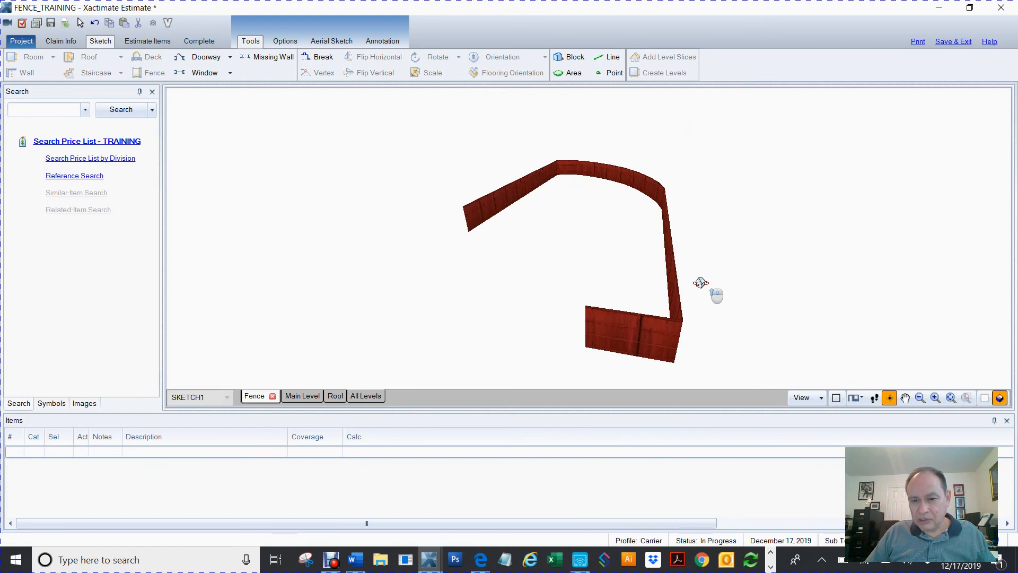
pyautogui.scroll(-1, 700, 283)
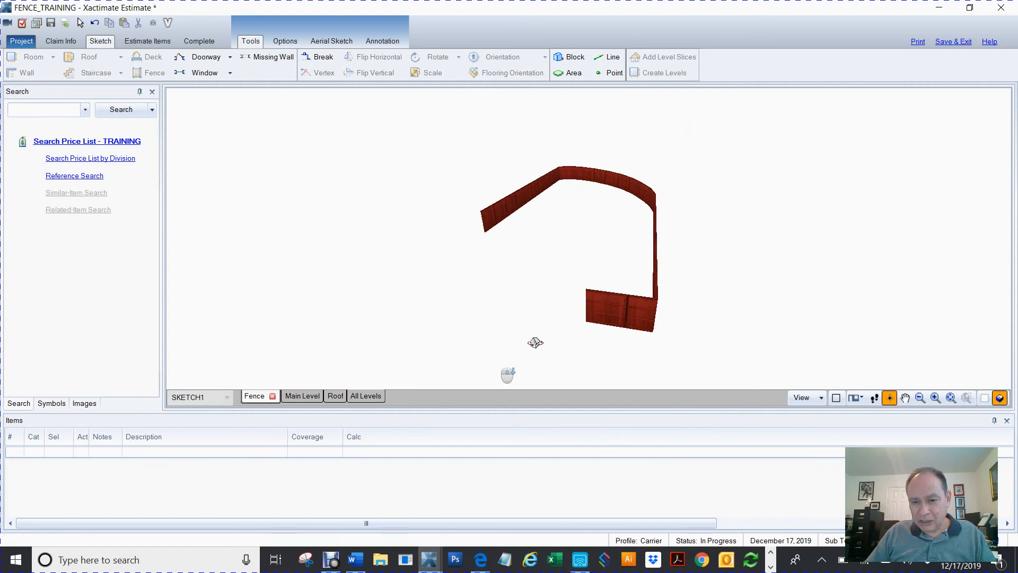
pyautogui.click(31, 110)
pyautogui.write('pntfens')
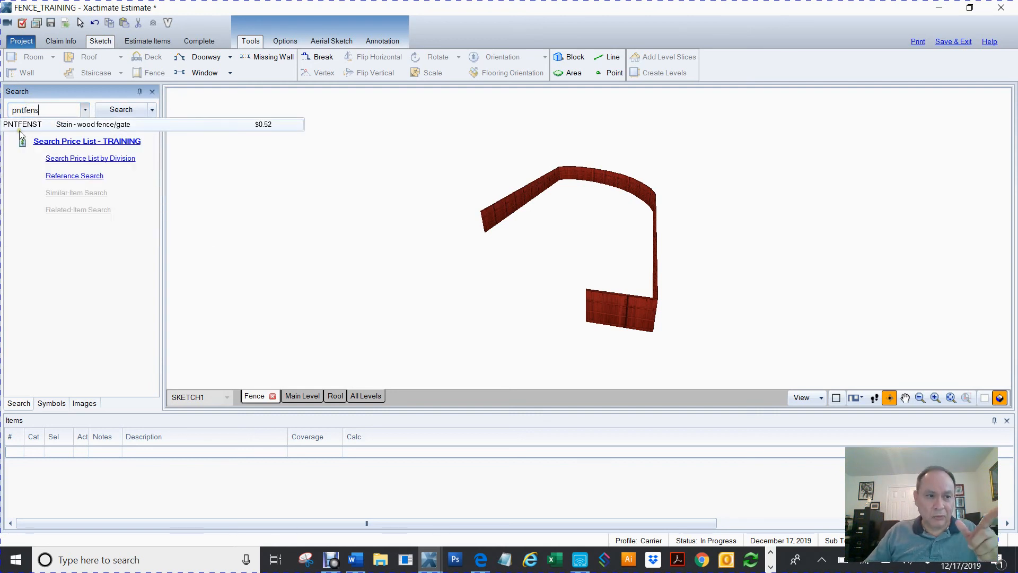
pyautogui.click(19, 125)
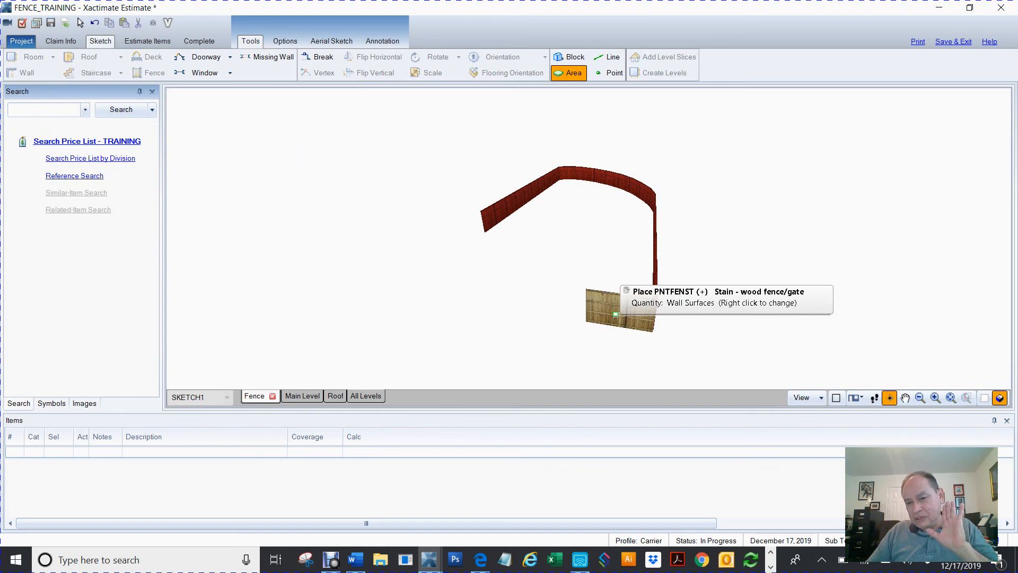
pyautogui.click(615, 314)
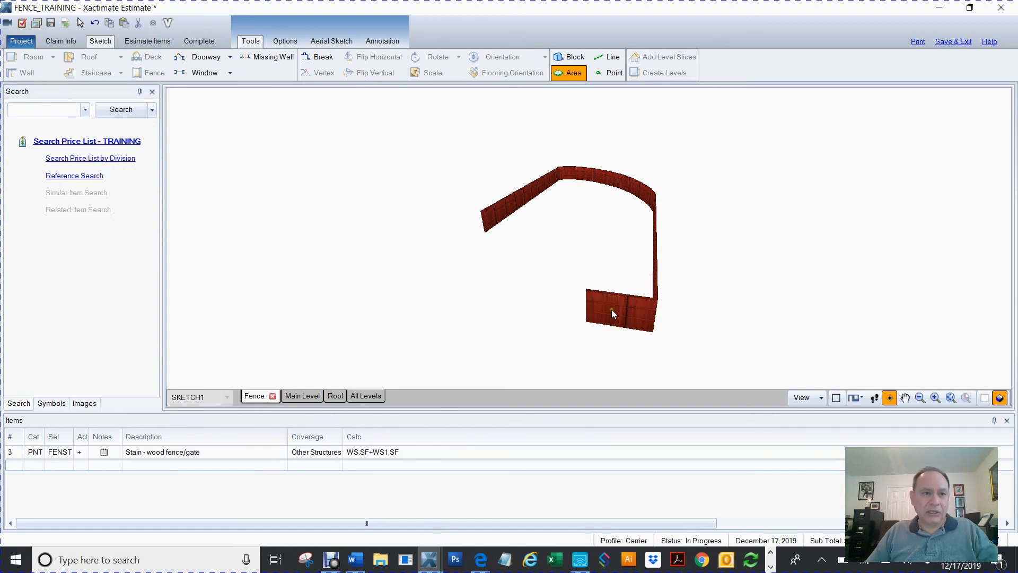
# - Review the stain item's quantity in the estimate items, return to the 2D sketch and check the short fence section's length
pyautogui.click(138, 42)
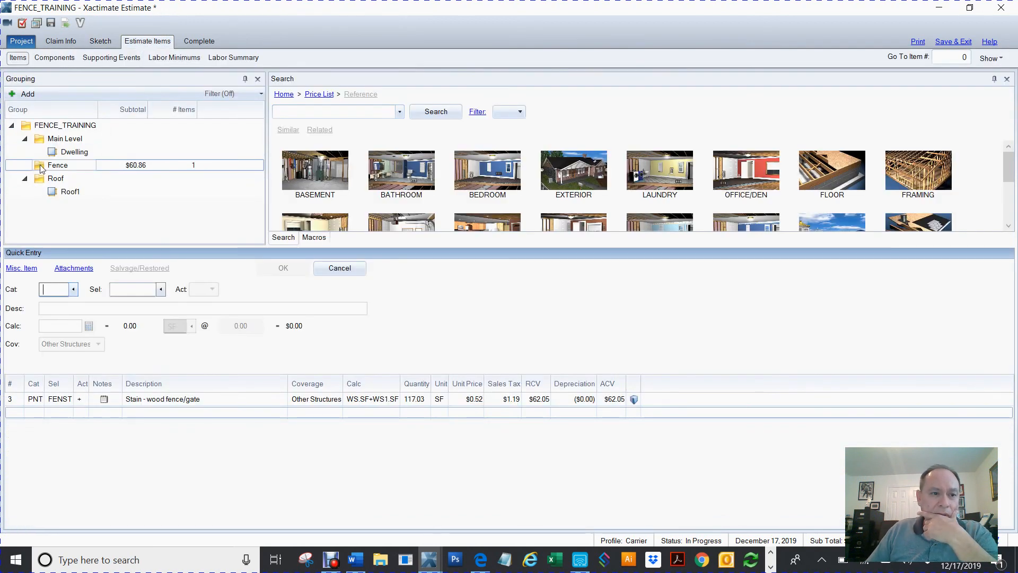
pyautogui.click(101, 42)
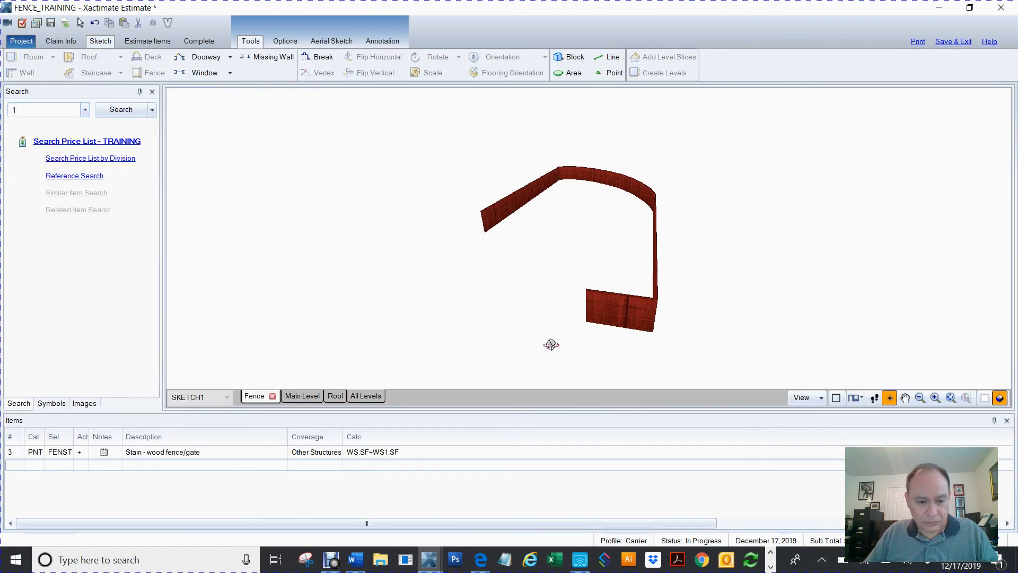
pyautogui.press('F6')
pyautogui.scroll(5, 560, 319)
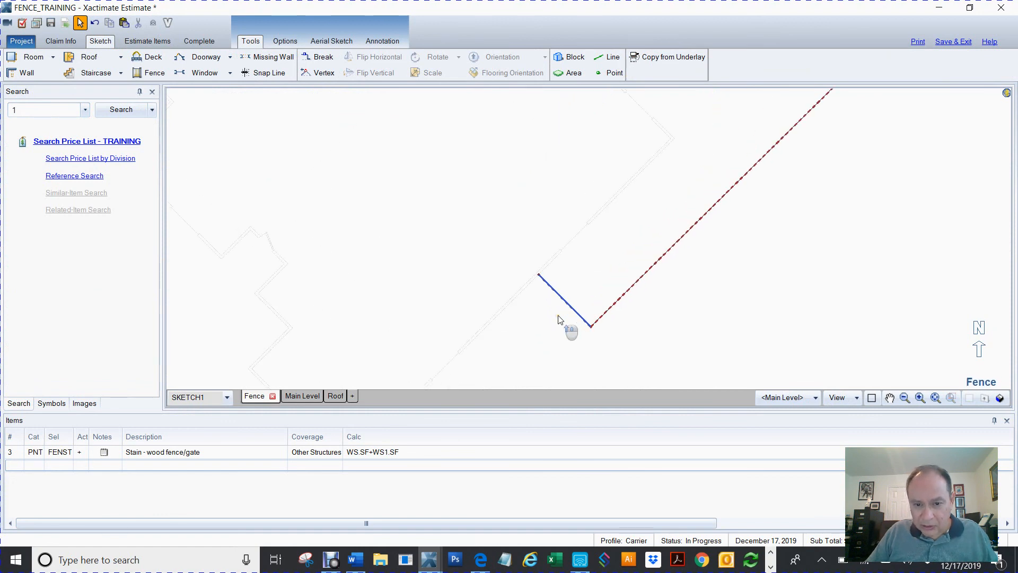
pyautogui.click(564, 299)
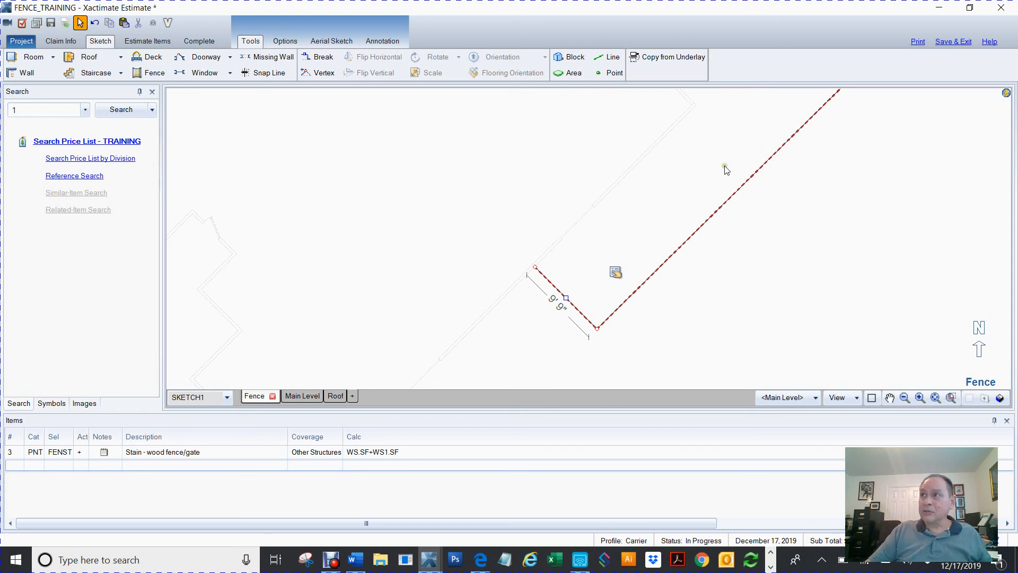
# - Check the short section's area on the mirrored phone's calculator and compare it with the stain item in the Fence group
pyautogui.moveTo(1017, 265)
pyautogui.mouseDown()
pyautogui.moveTo(487, 125)
pyautogui.moveTo(506, 103)
pyautogui.mouseUp()
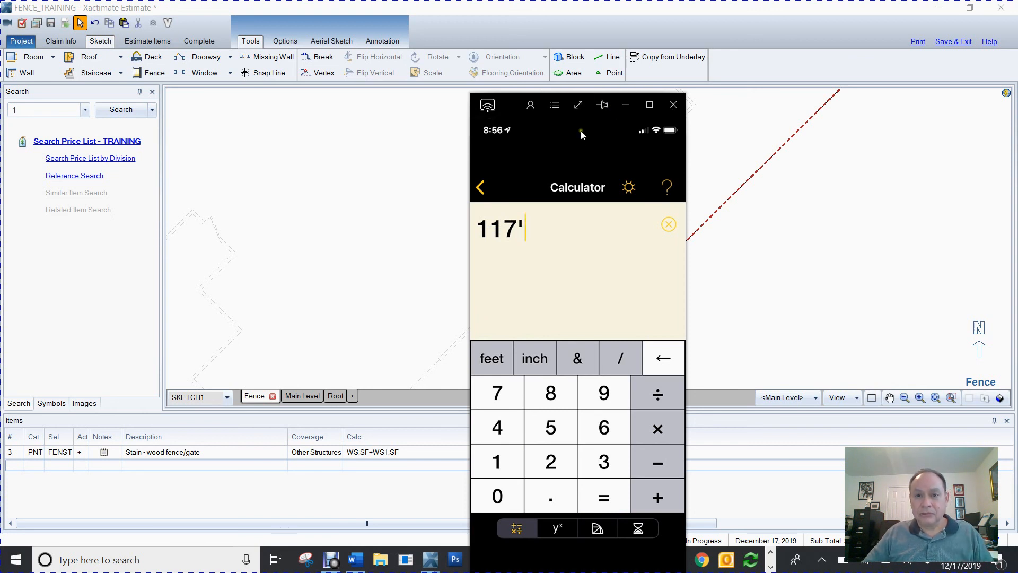
pyautogui.click(617, 111)
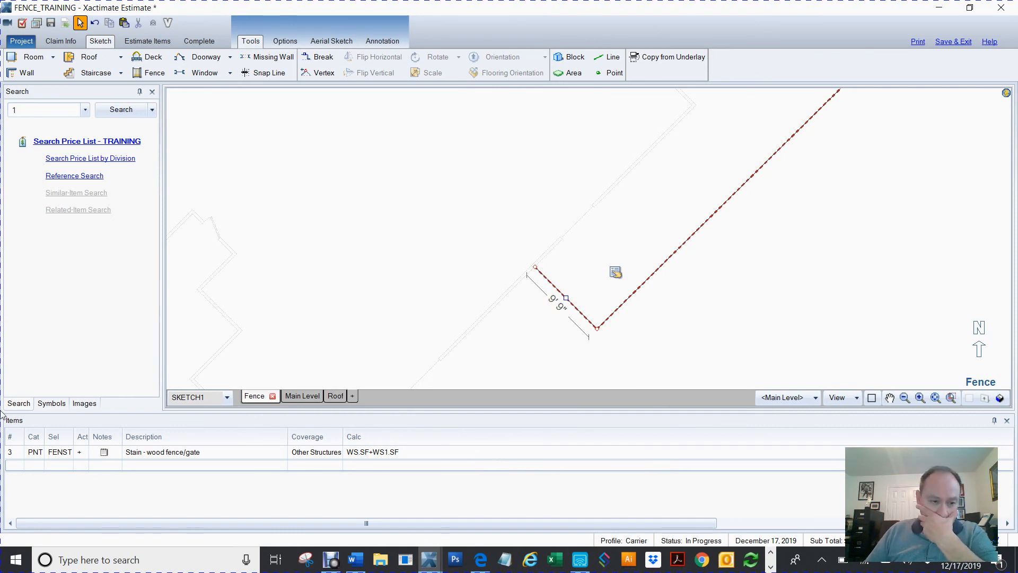
pyautogui.click(151, 45)
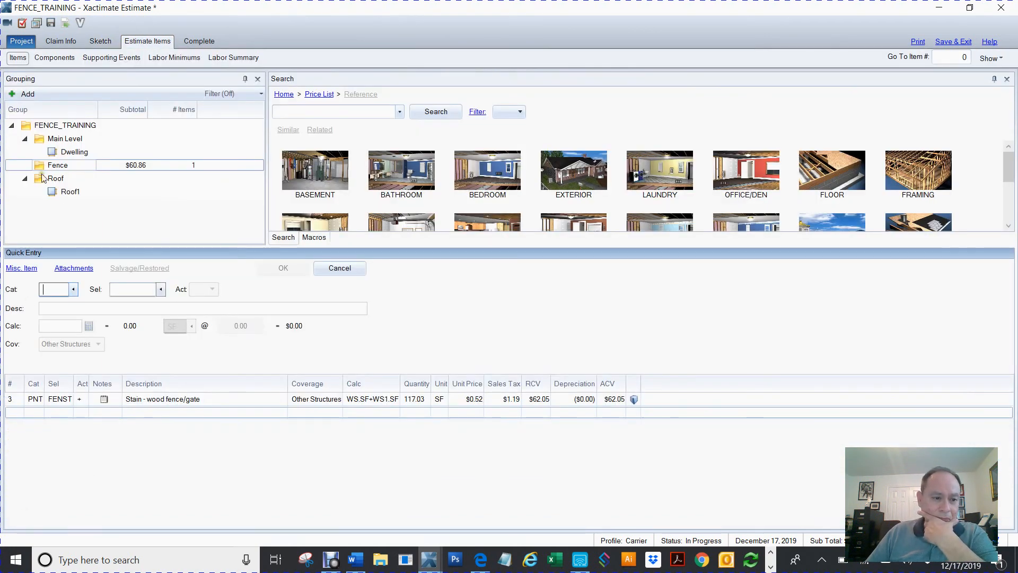
pyautogui.click(15, 403)
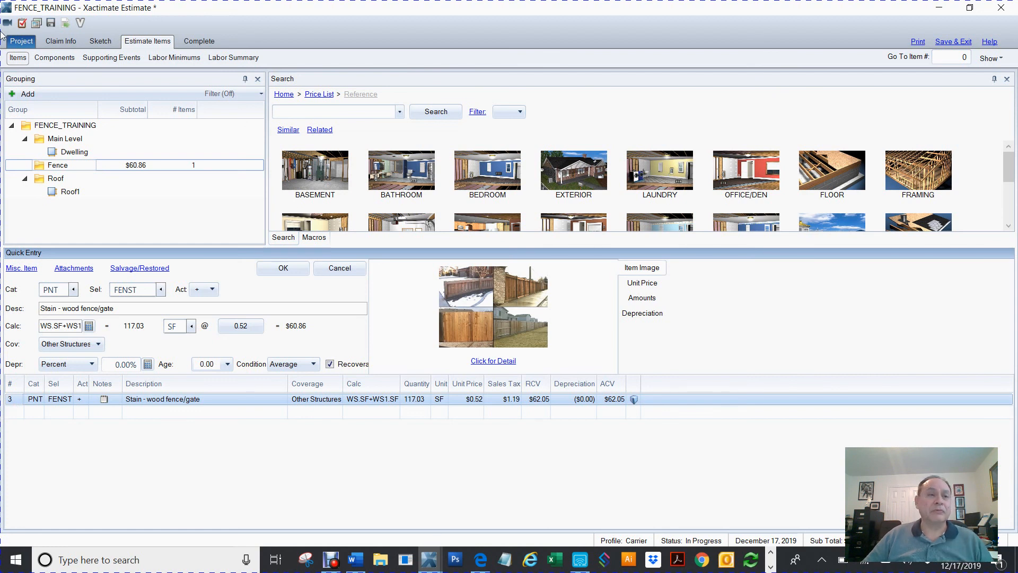
# - Return to the sketch and view the whole fence around the house outline
pyautogui.click(101, 42)
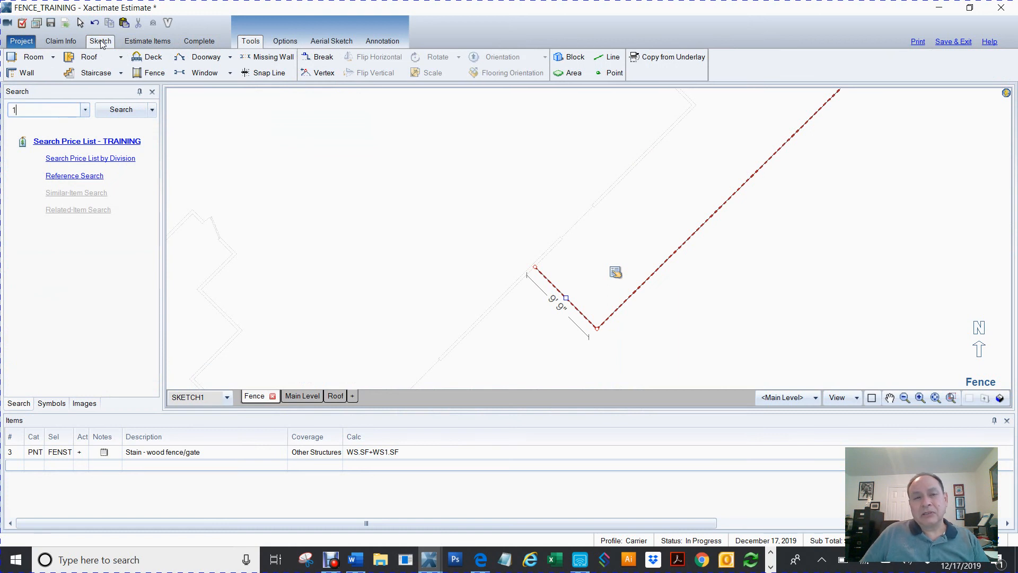
pyautogui.scroll(-3, 631, 244)
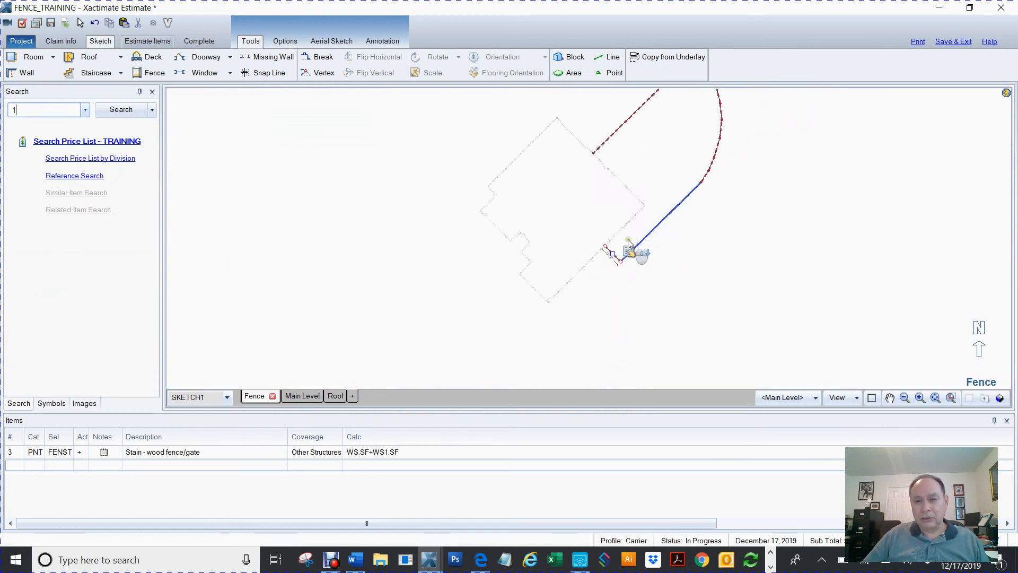
pyautogui.click(742, 231)
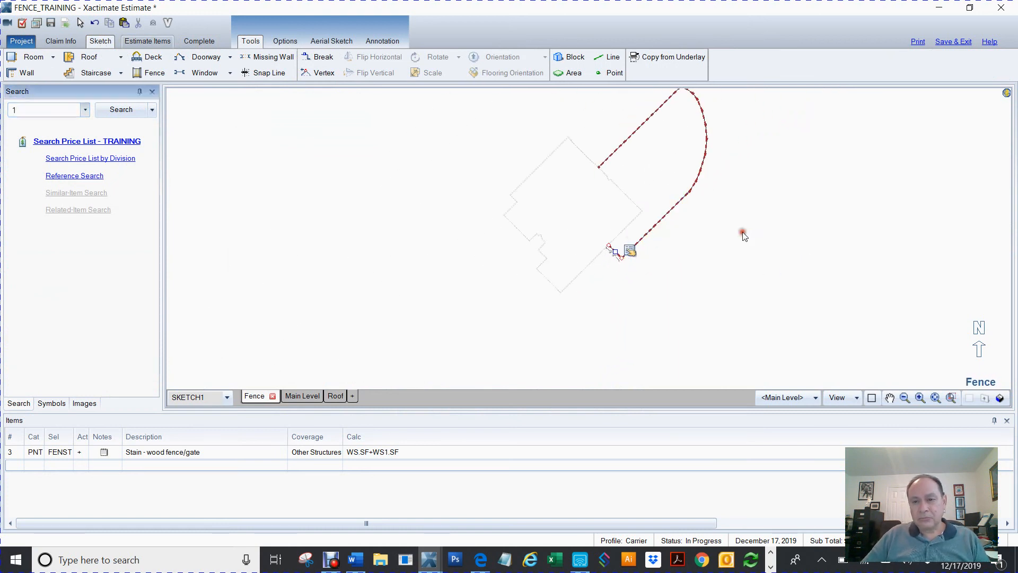
pyautogui.click(709, 251)
pyautogui.moveTo(710, 252); pyautogui.dragTo(401, 349)
pyautogui.click(477, 279)
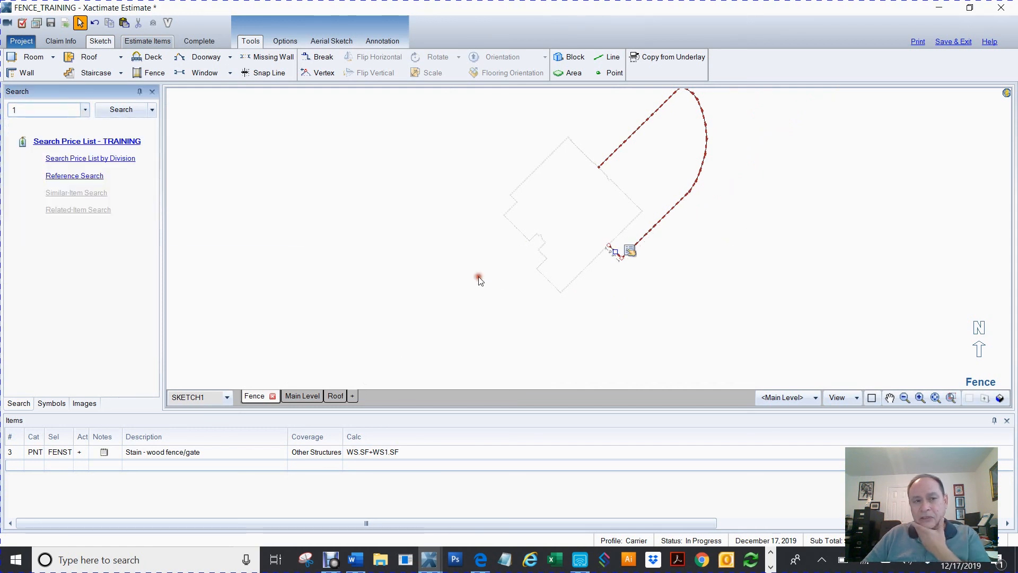
pyautogui.moveTo(53, 110); pyautogui.dragTo(1, 110)
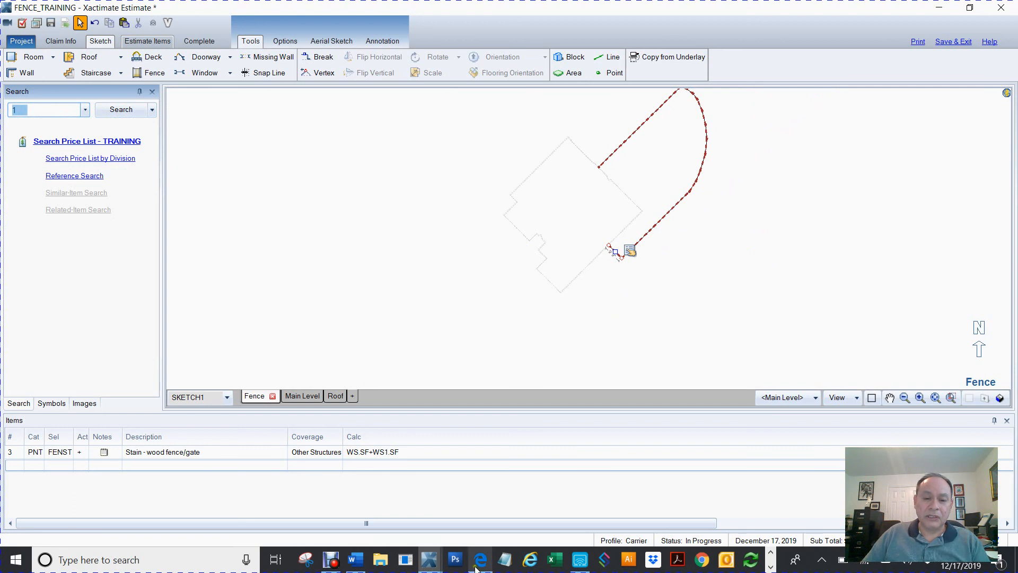
# - Switch to the Word document with the contact information and highlight the contact e-mail address
pyautogui.click(356, 556)
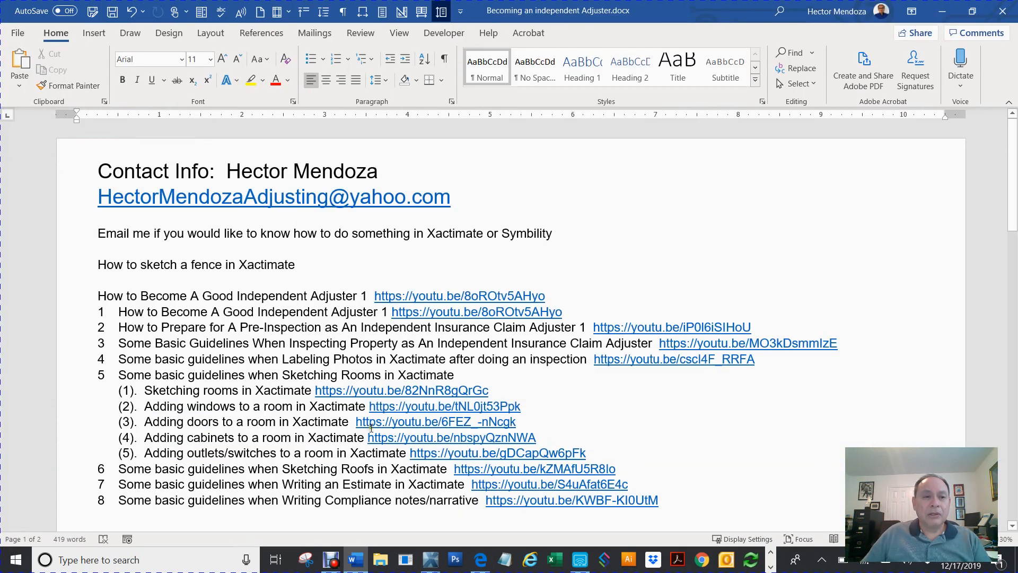
pyautogui.click(100, 198)
pyautogui.moveTo(99, 197); pyautogui.dragTo(452, 205)
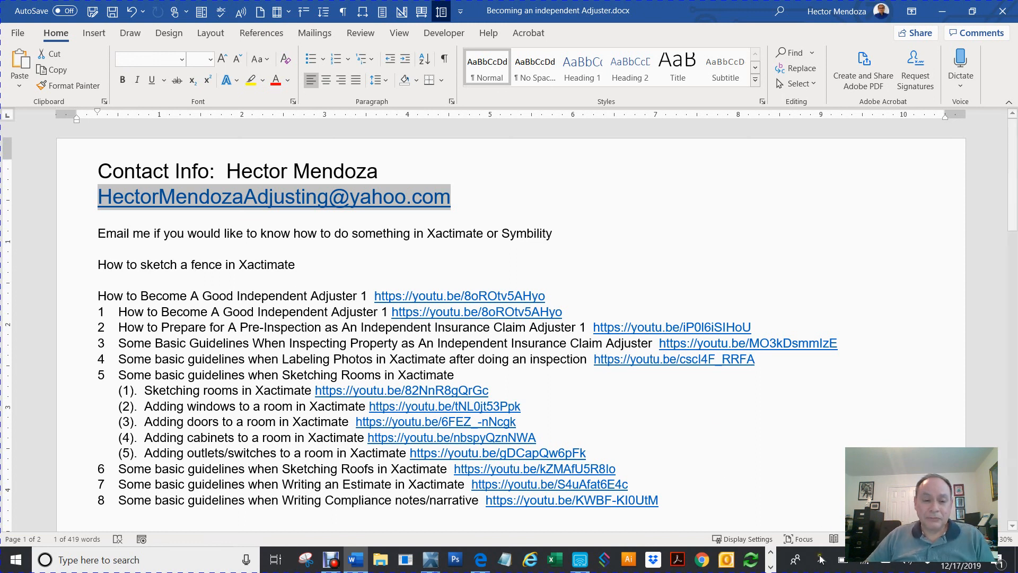
pyautogui.click(339, 558)
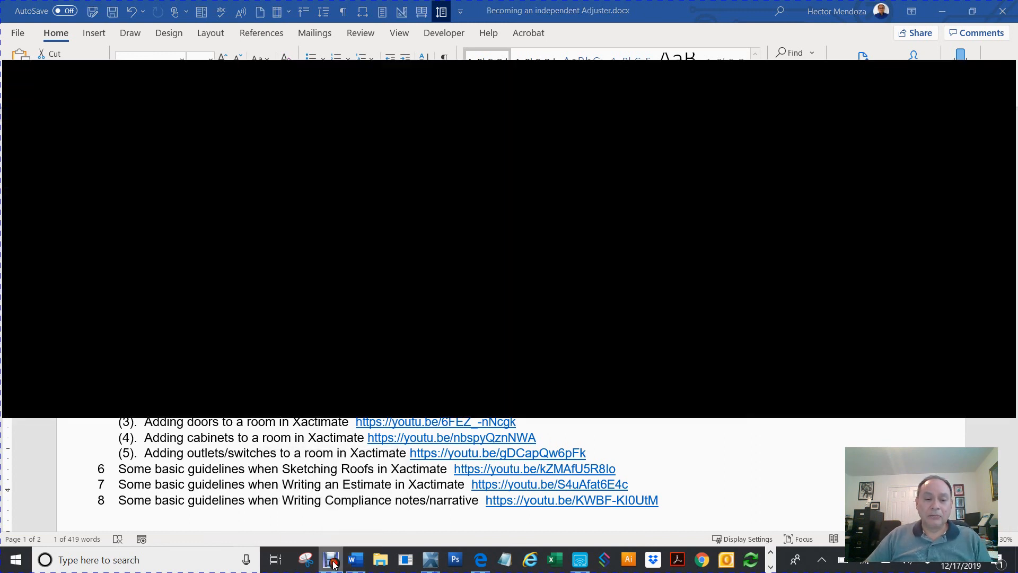